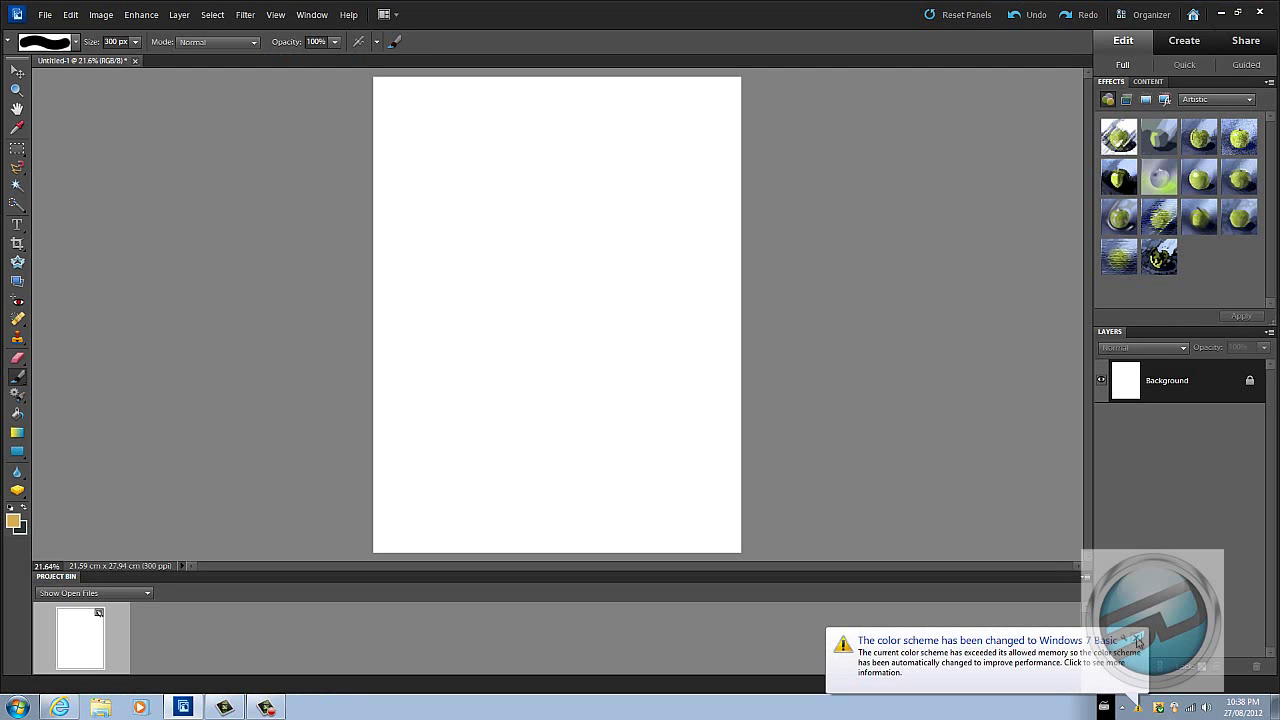
Dismiss the colour scheme notice and glance at the bevel styles and File menu without changes.
click(1137, 639)
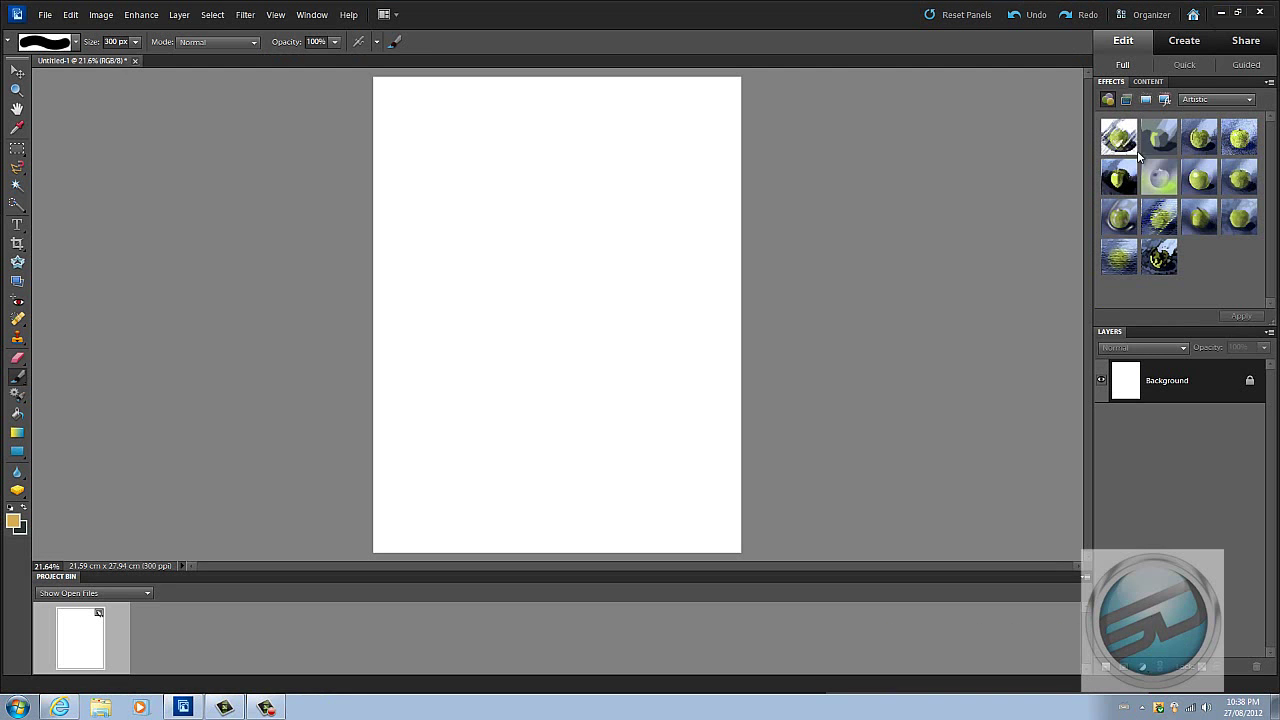
click(1127, 99)
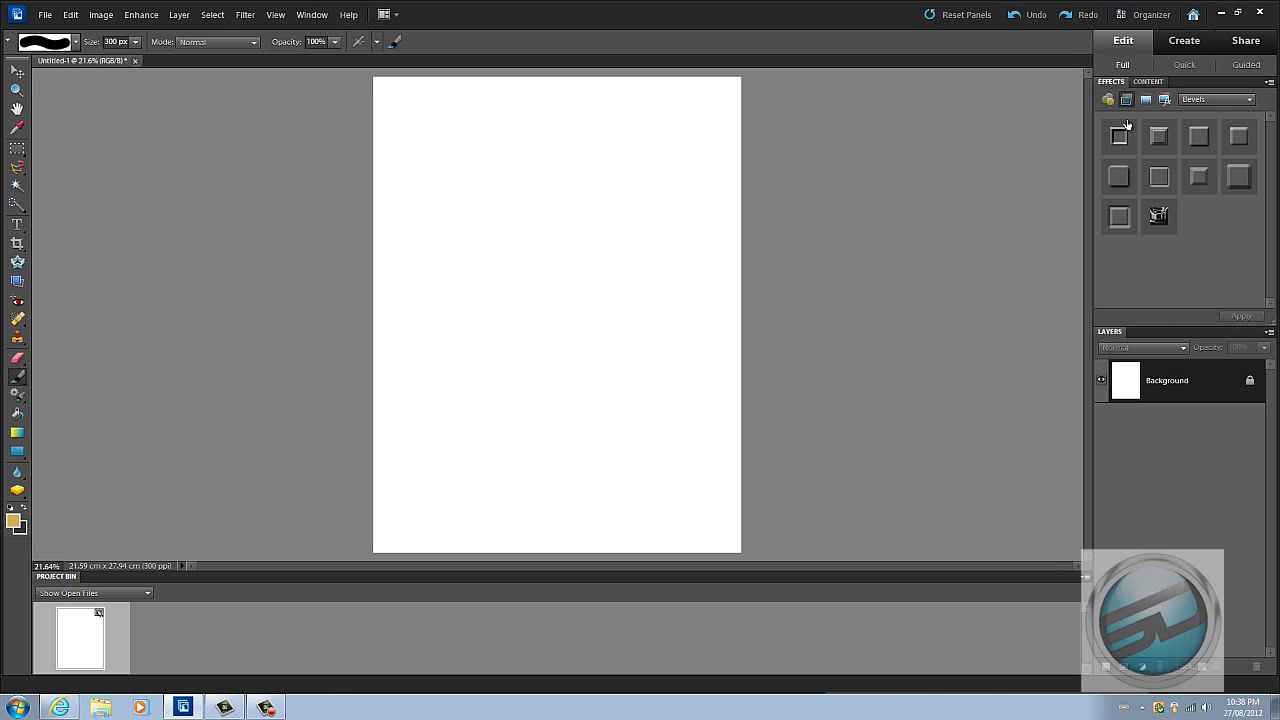
click(1113, 101)
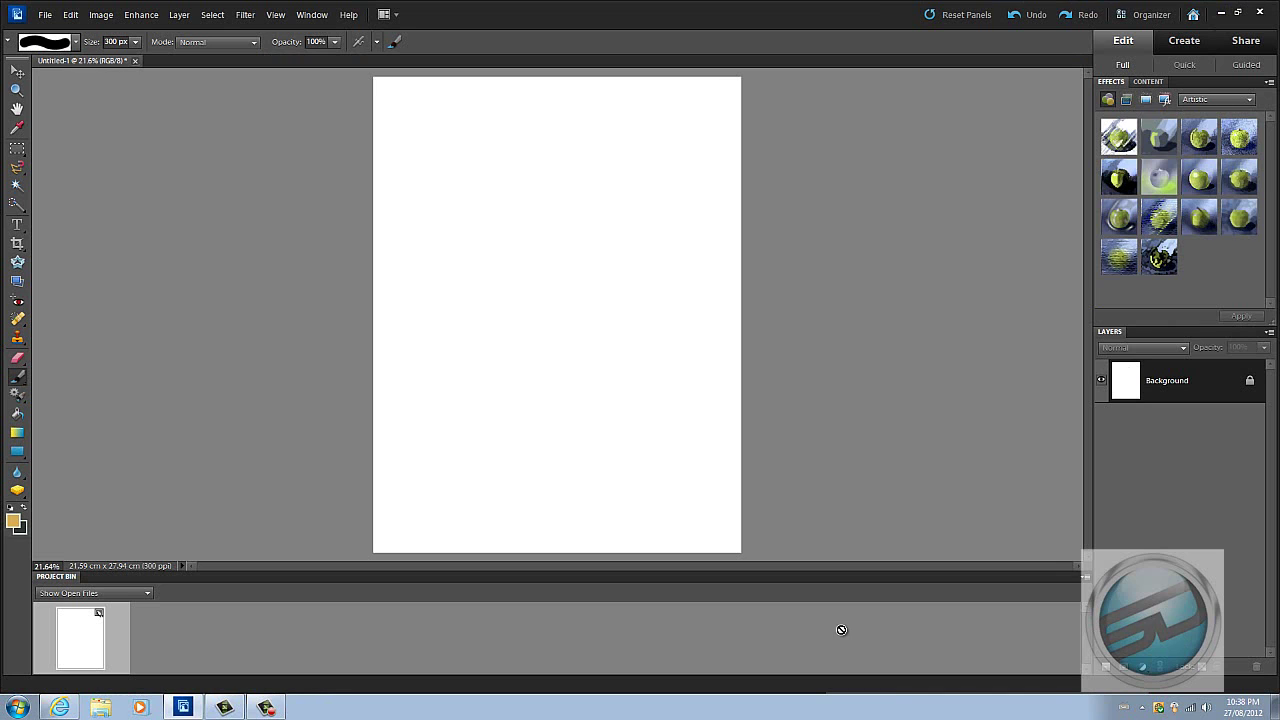
click(45, 15)
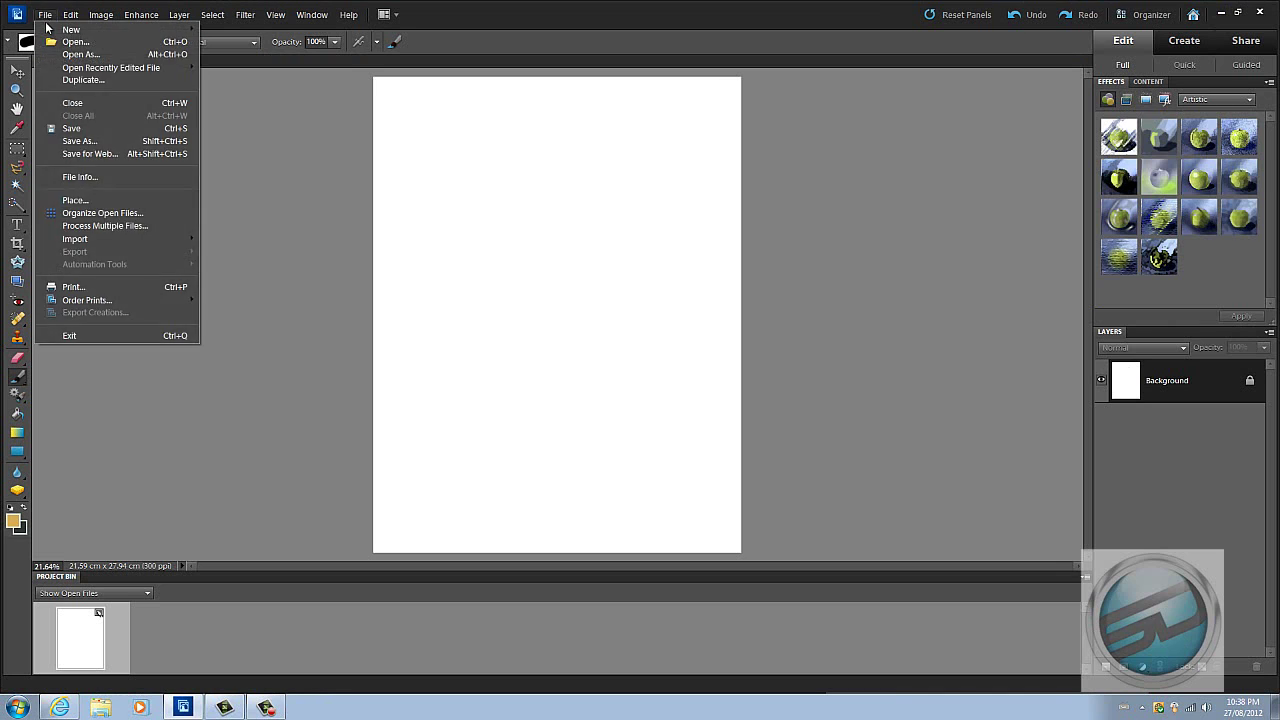
mouse_move(140, 30)
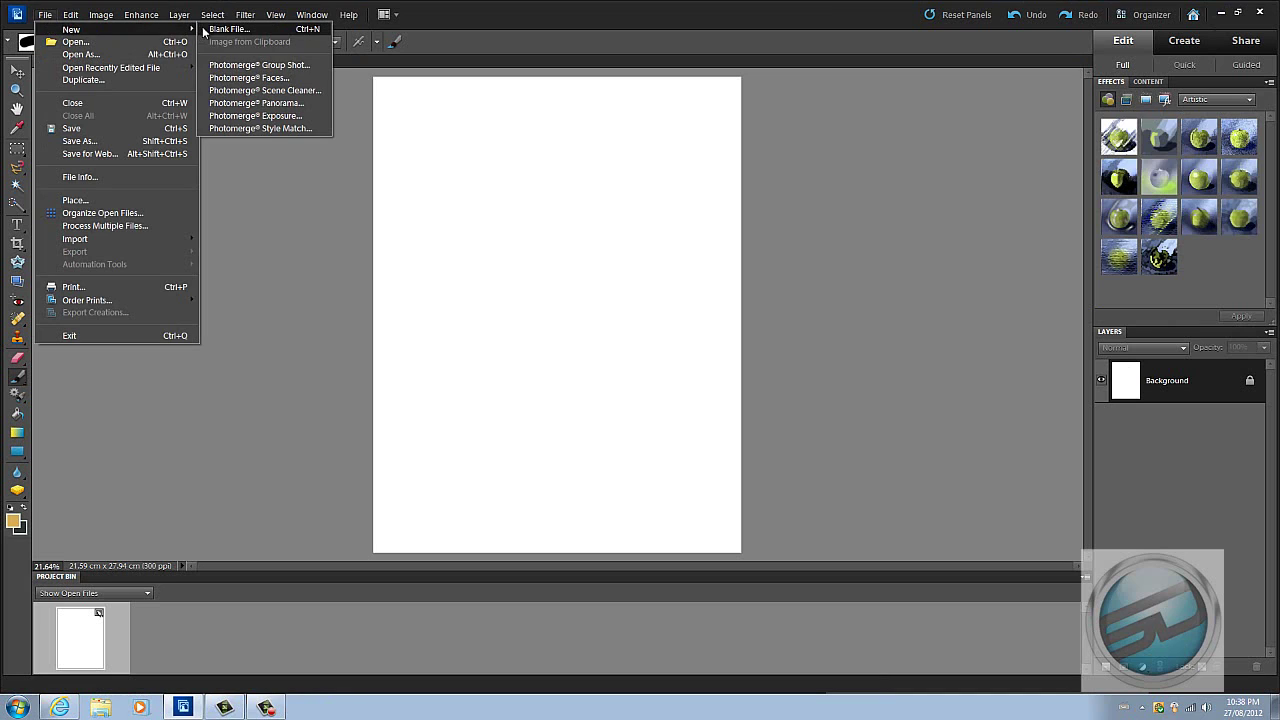
click(256, 427)
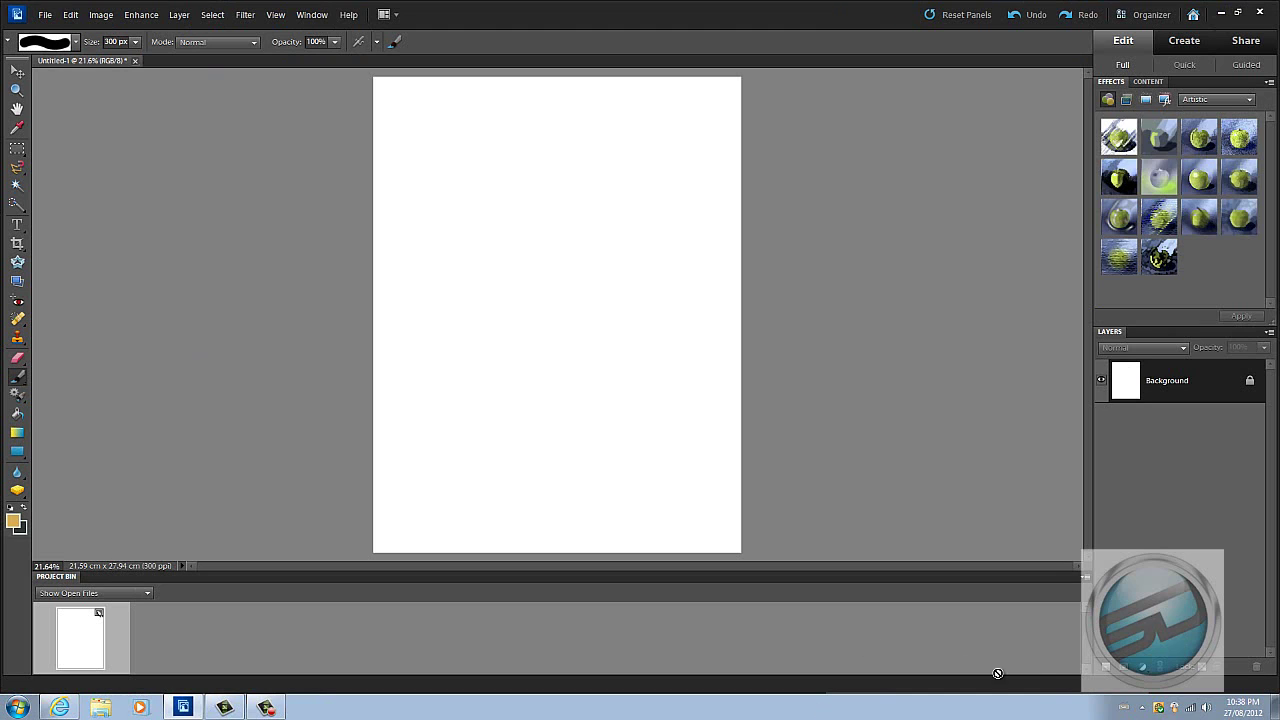
Add a new empty layer named Bread above the Background.
click(1111, 664)
right_click(1158, 377)
click(1168, 415)
text(Bread)
key(Return)
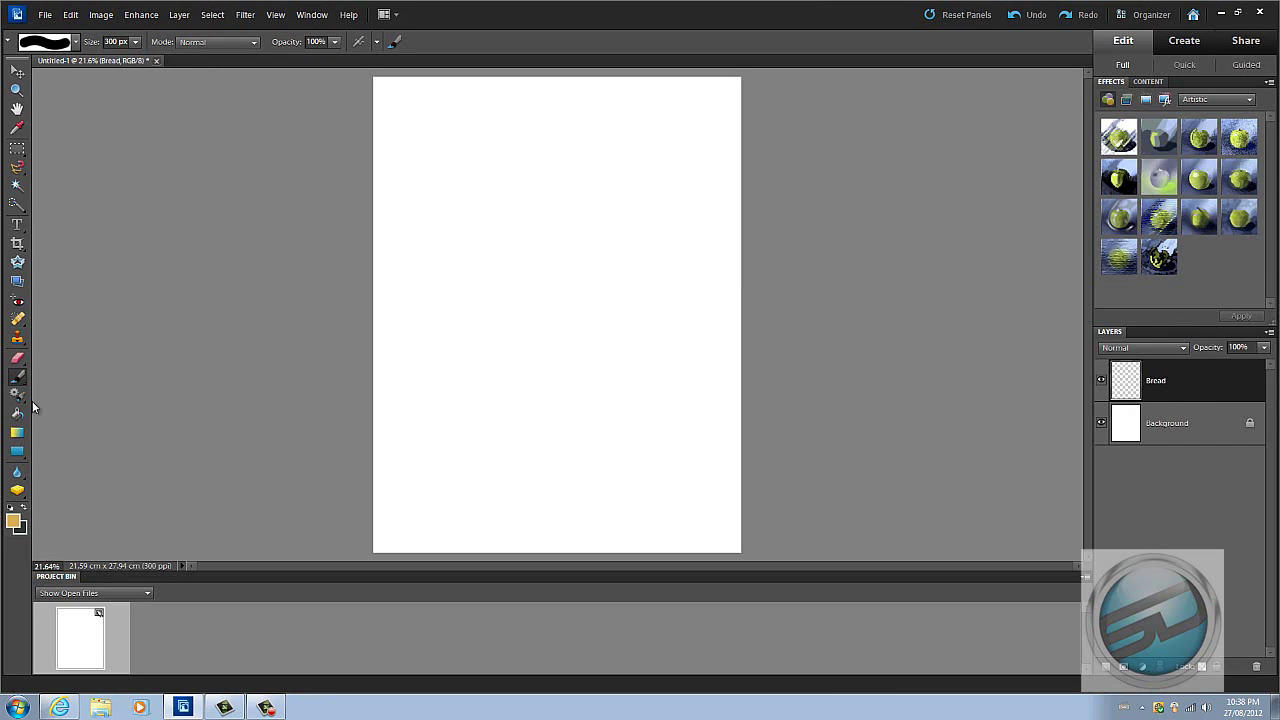
Set the foreground painting colour to golden tan d7ad53.
click(14, 521)
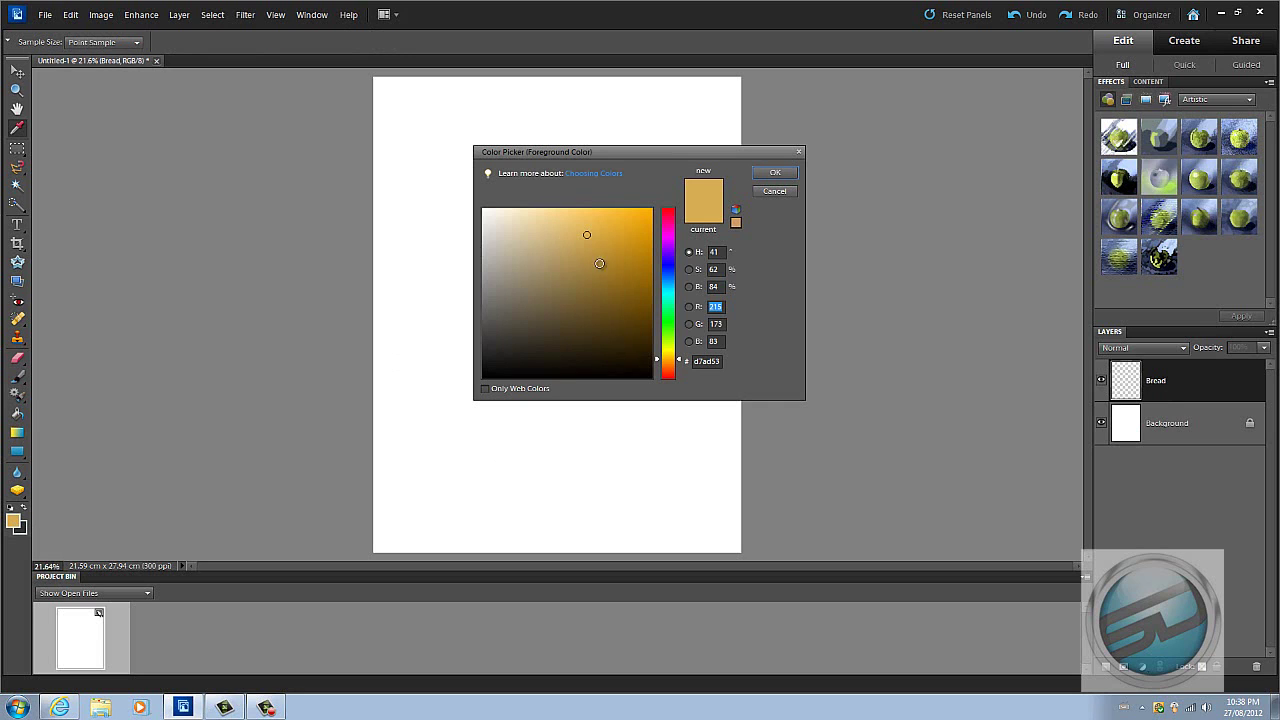
click(775, 172)
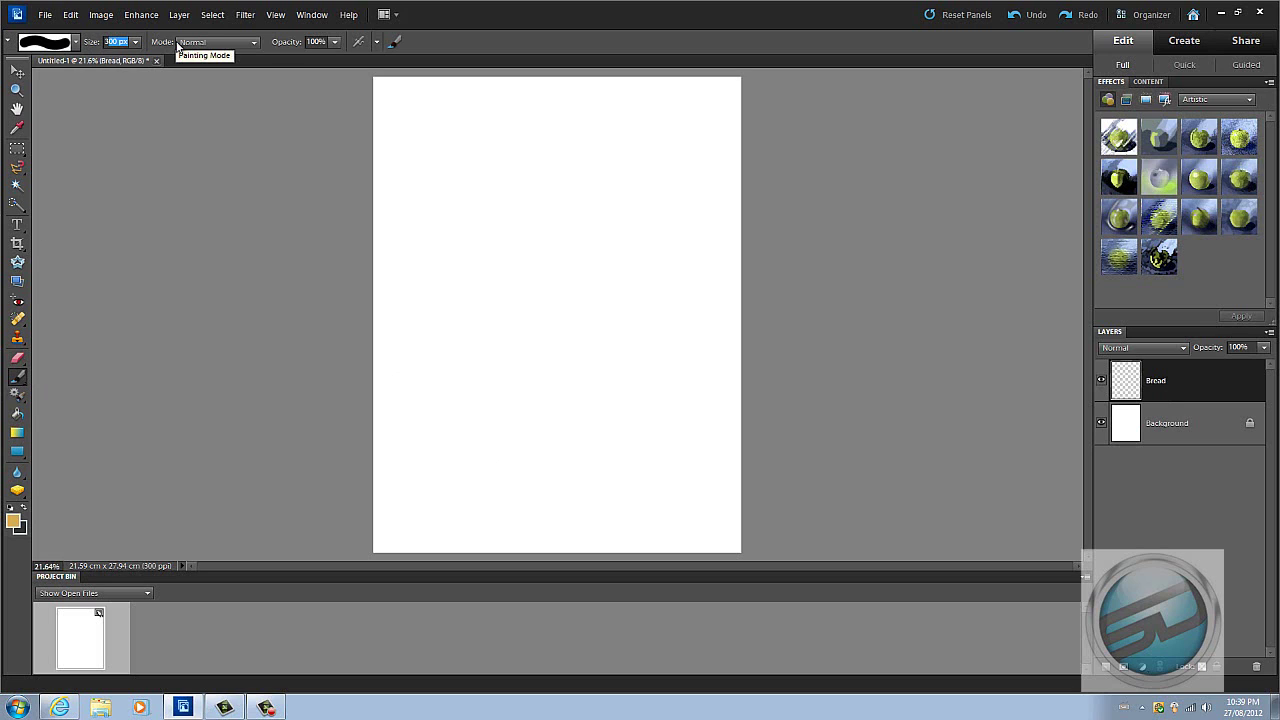
key(XF86Calculator)
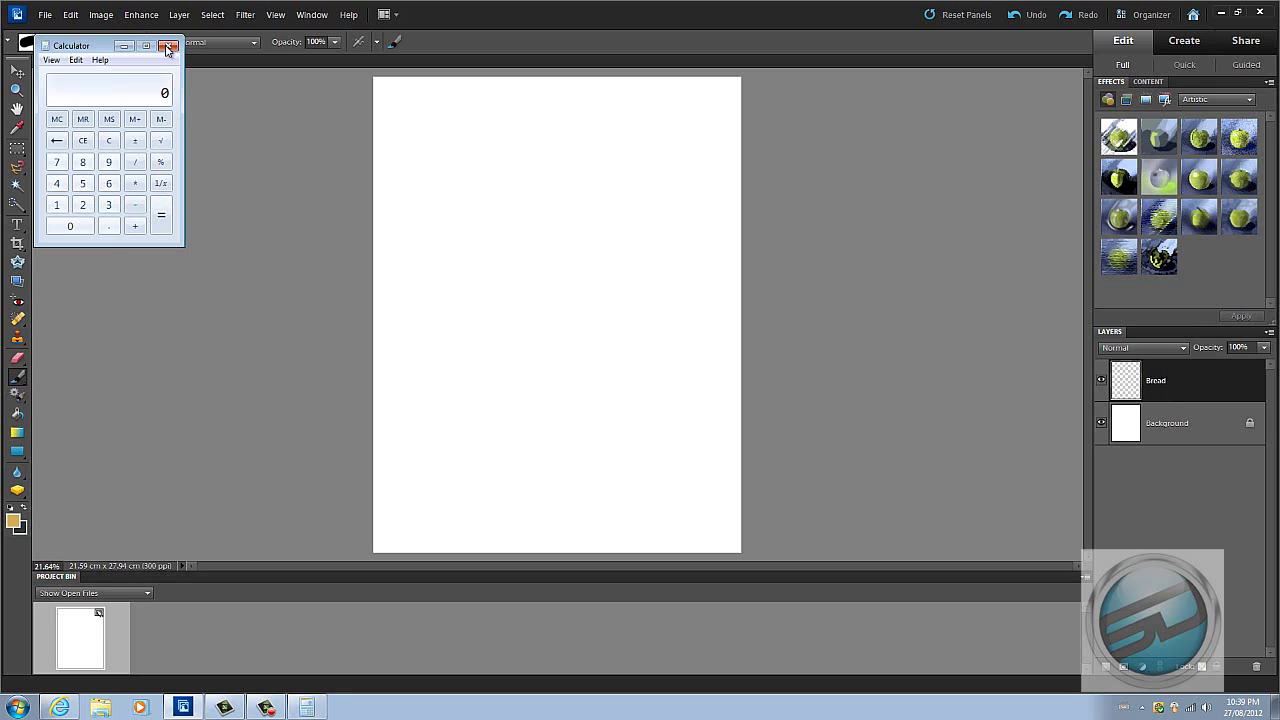
click(175, 46)
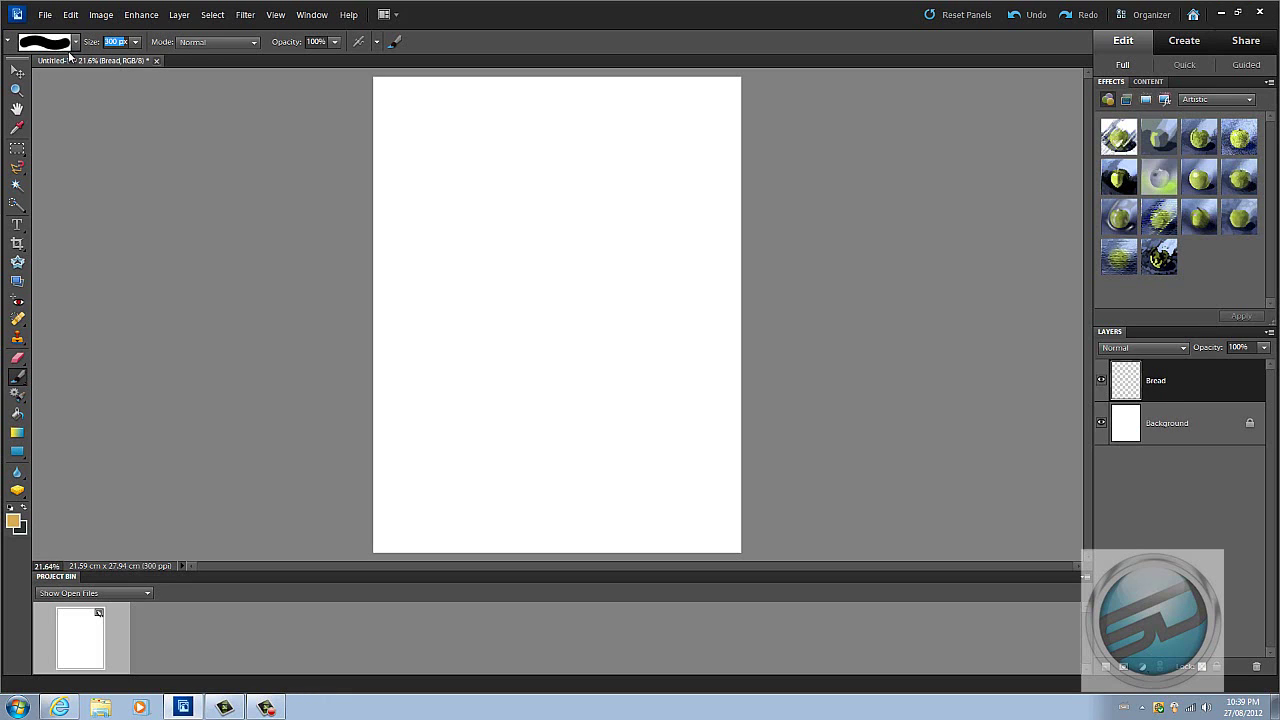
Outline the bread slice with an 80 px brush, then fill it solid tan at 300 px.
text(k)
text(80)
mouse_move(465, 218)
mouse_down()
mouse_move(649, 226)
mouse_move(657, 260)
mouse_move(638, 279)
mouse_move(627, 375)
mouse_move(503, 378)
mouse_move(489, 277)
mouse_move(459, 236)
mouse_up()
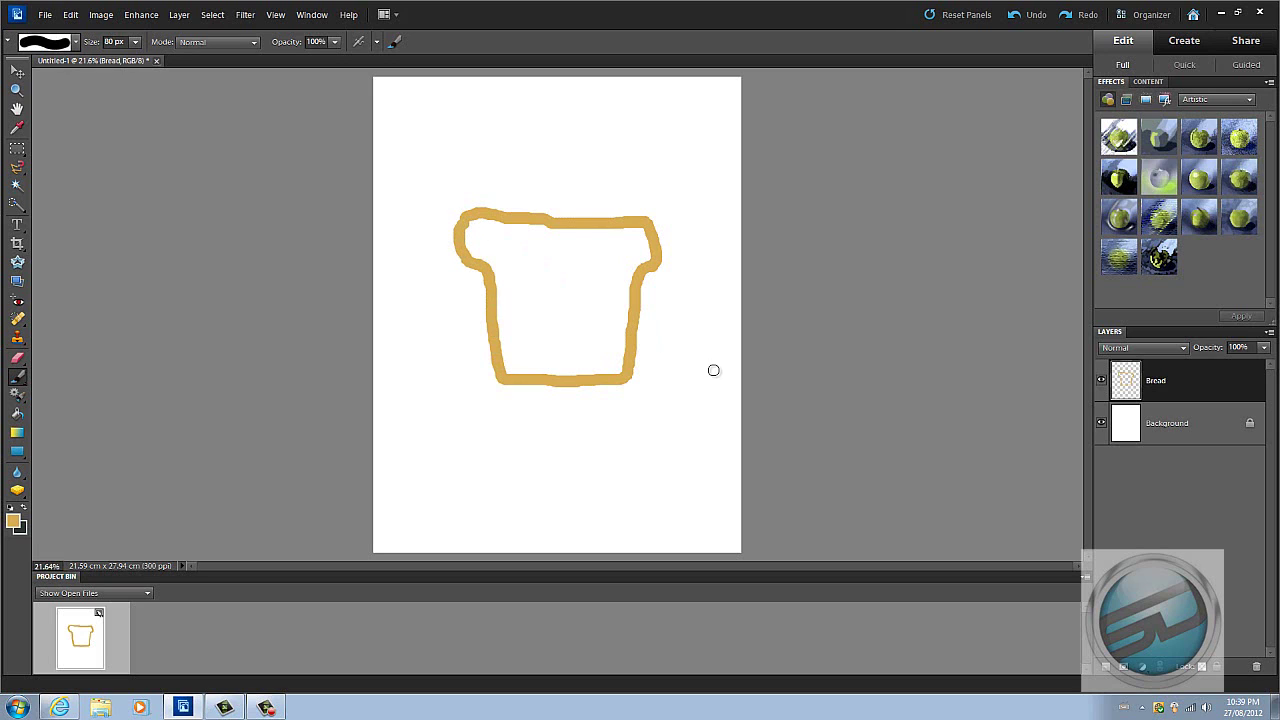
key(bracketright)
key(bracketright)
key(bracketright)
key(bracketright)
key(bracketright)
key(bracketright)
key(bracketright)
key(bracketright)
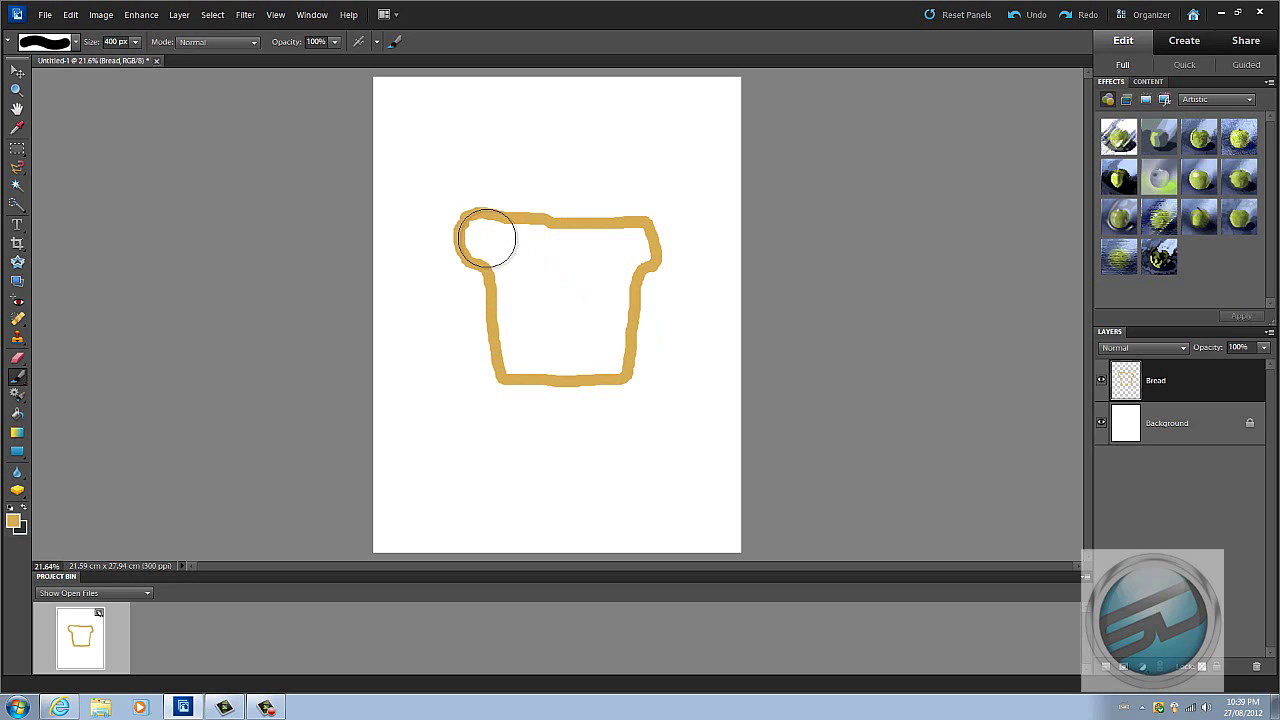
key(bracketleft)
click(485, 236)
mouse_move(485, 236)
mouse_down()
mouse_move(512, 357)
mouse_move(601, 362)
mouse_move(606, 347)
mouse_move(609, 360)
mouse_move(589, 329)
mouse_move(563, 323)
mouse_move(532, 246)
mouse_move(502, 236)
mouse_move(636, 246)
mouse_move(618, 255)
mouse_move(596, 339)
mouse_move(612, 331)
mouse_move(586, 291)
mouse_up()
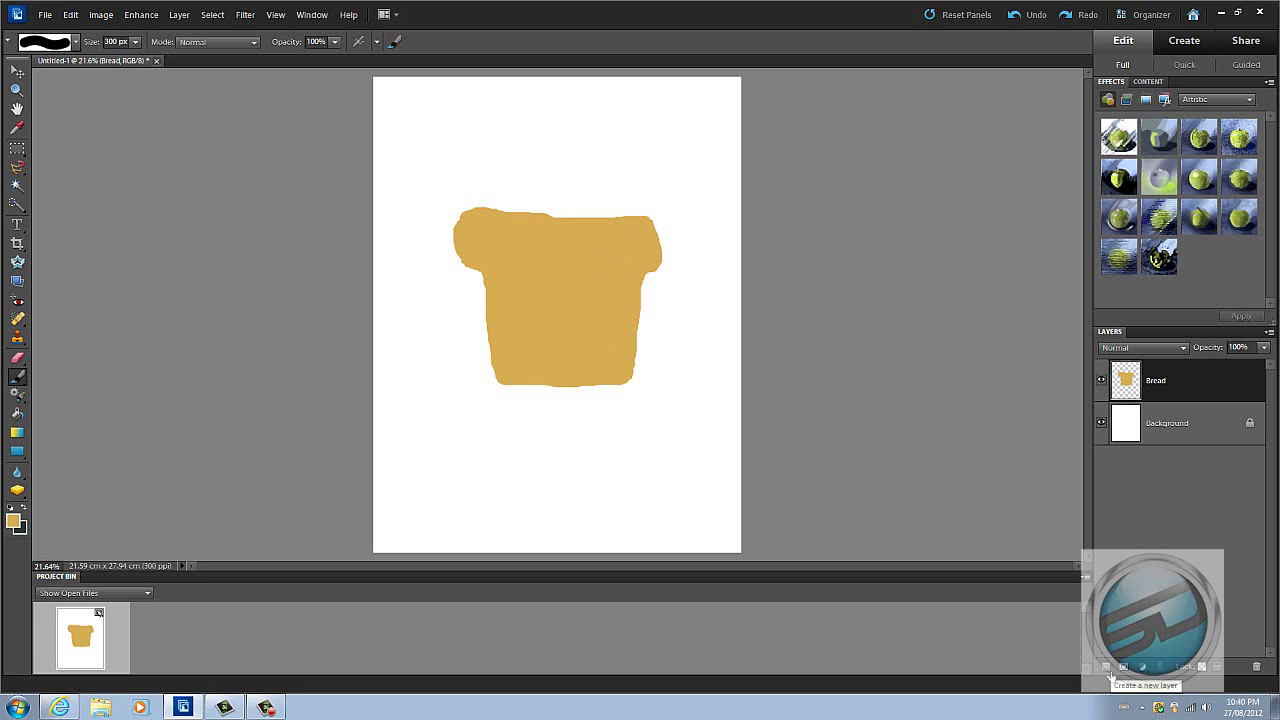
Add a new empty layer named lettuce above Bread.
click(1108, 667)
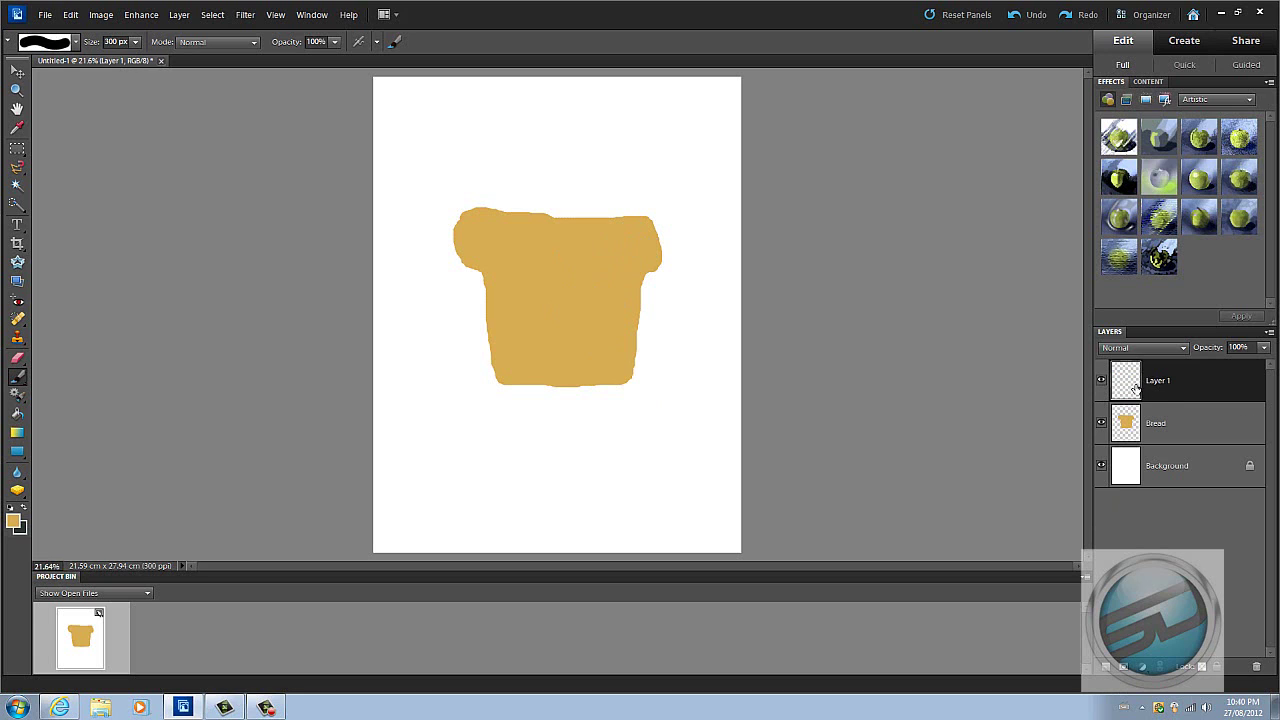
right_click(1172, 383)
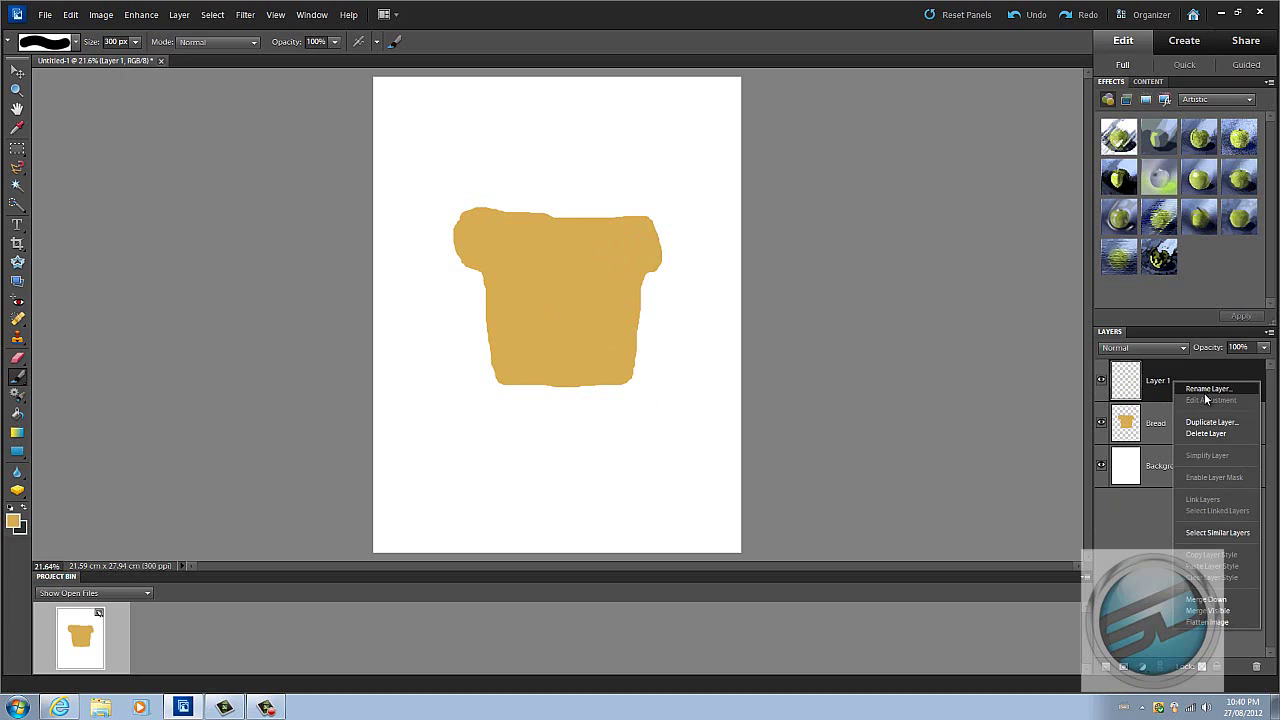
click(1204, 393)
text(lettuce)
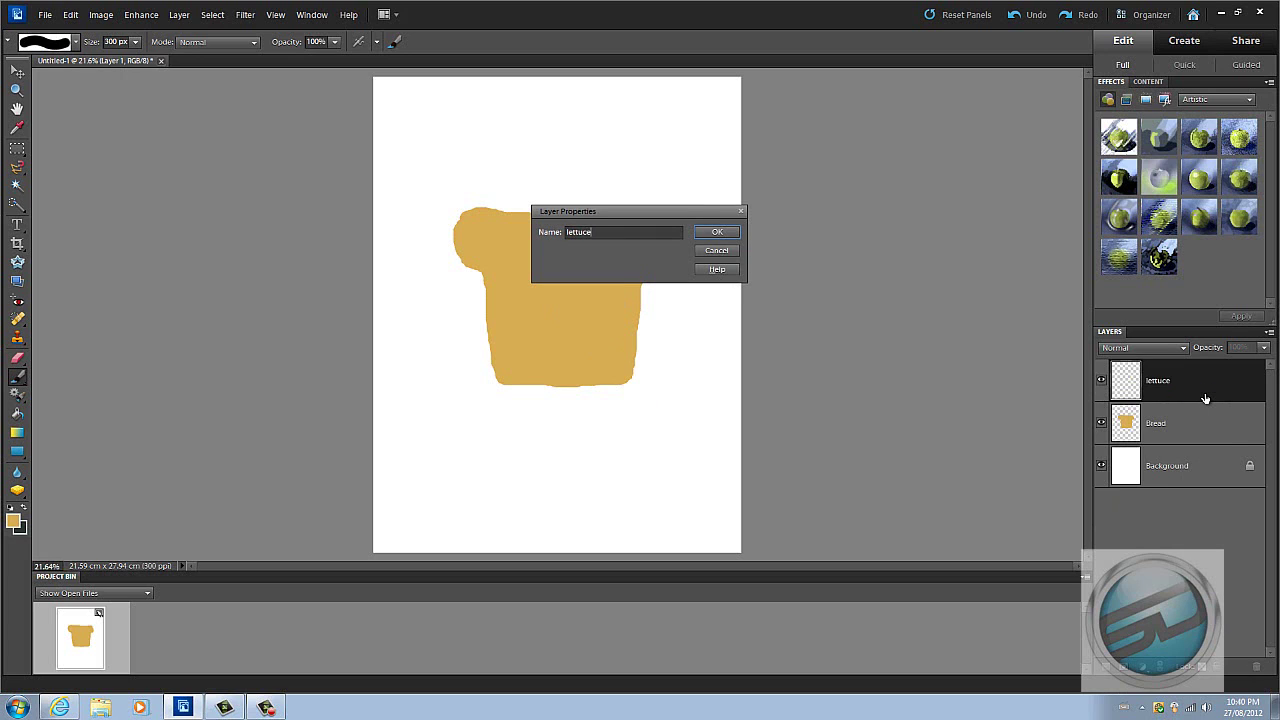
key(Return)
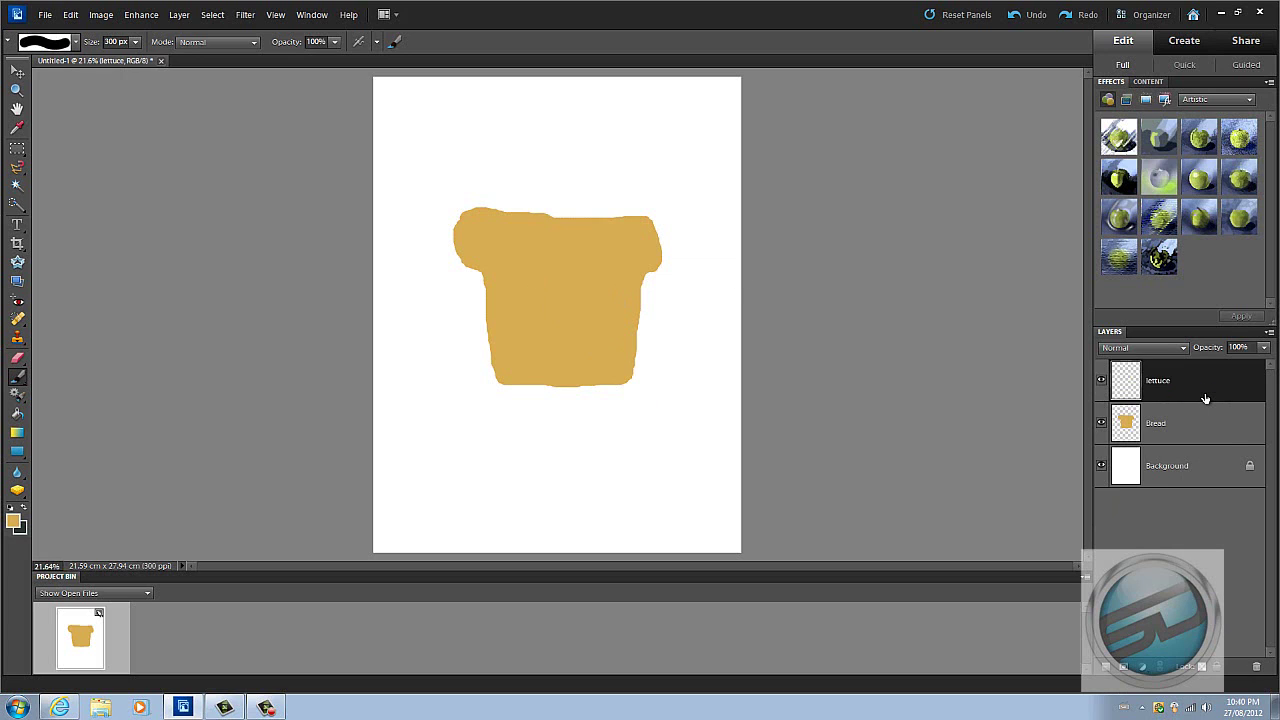
Change the foreground painting colour from tan to green 48b71d.
click(14, 519)
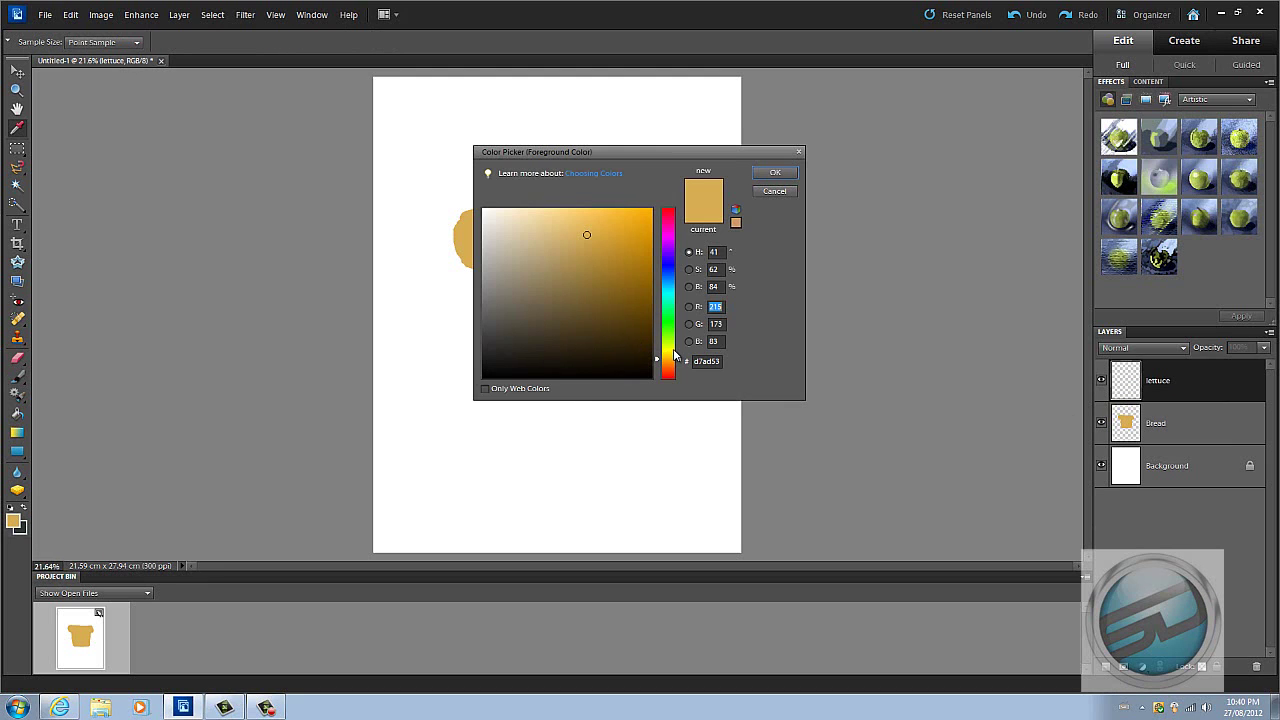
drag(674, 352, 677, 334)
mouse_move(640, 264)
mouse_down()
mouse_move(634, 231)
mouse_move(656, 204)
mouse_move(658, 240)
mouse_move(635, 257)
mouse_up()
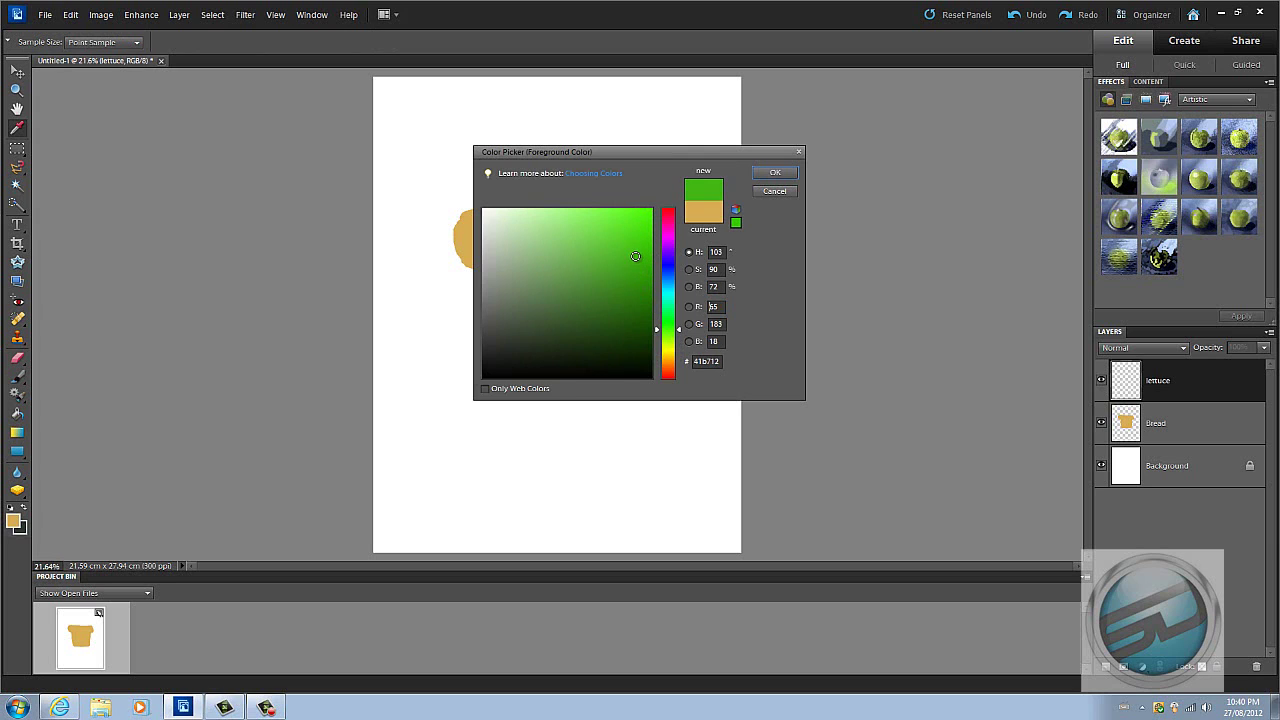
key(Return)
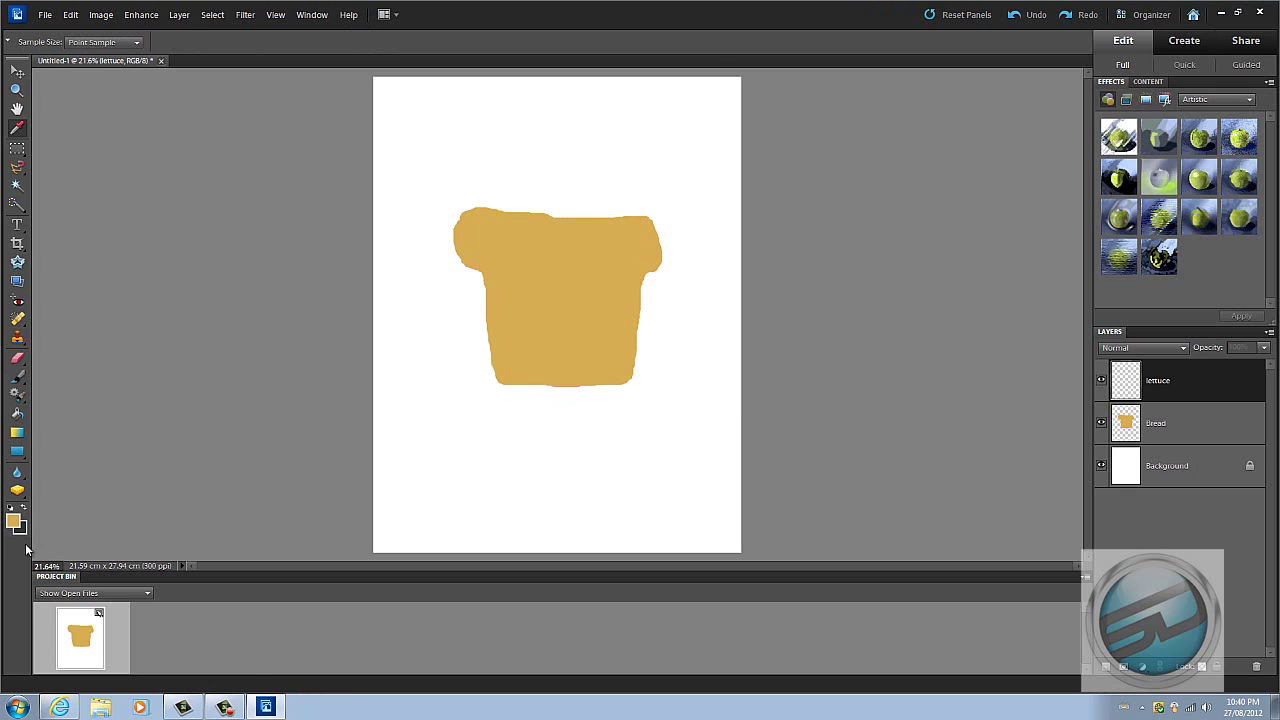
click(268, 708)
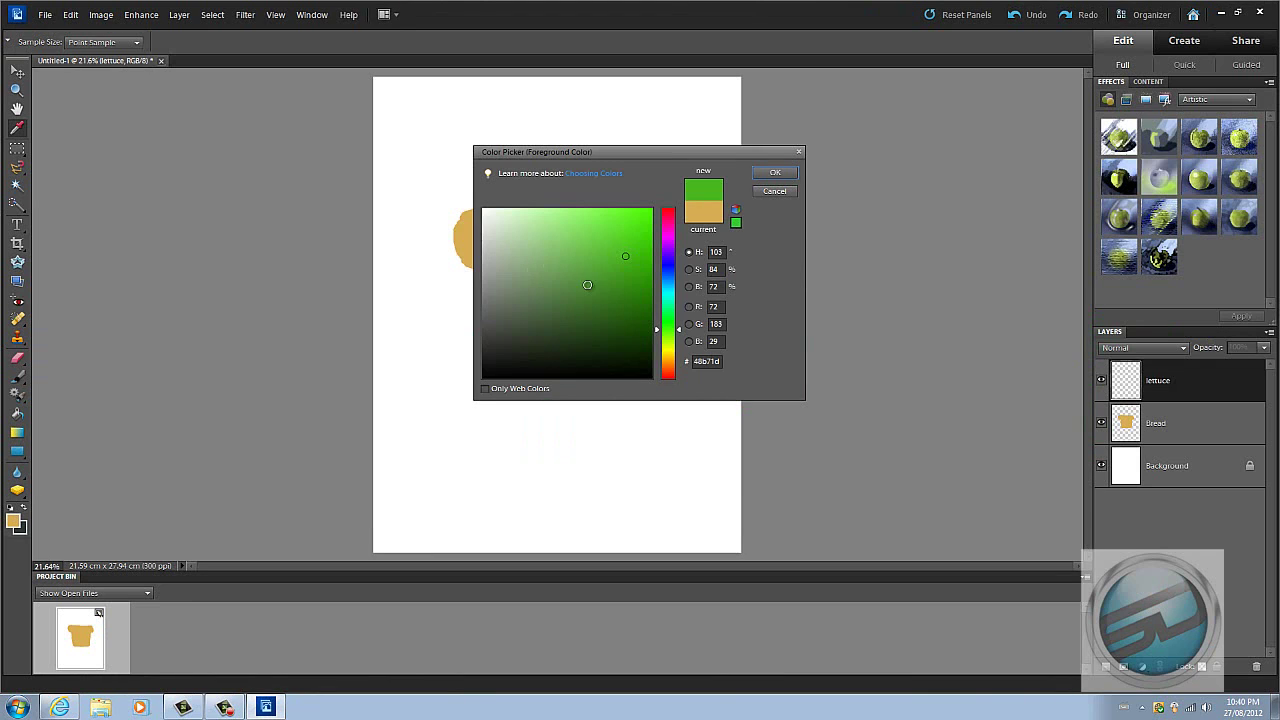
click(774, 172)
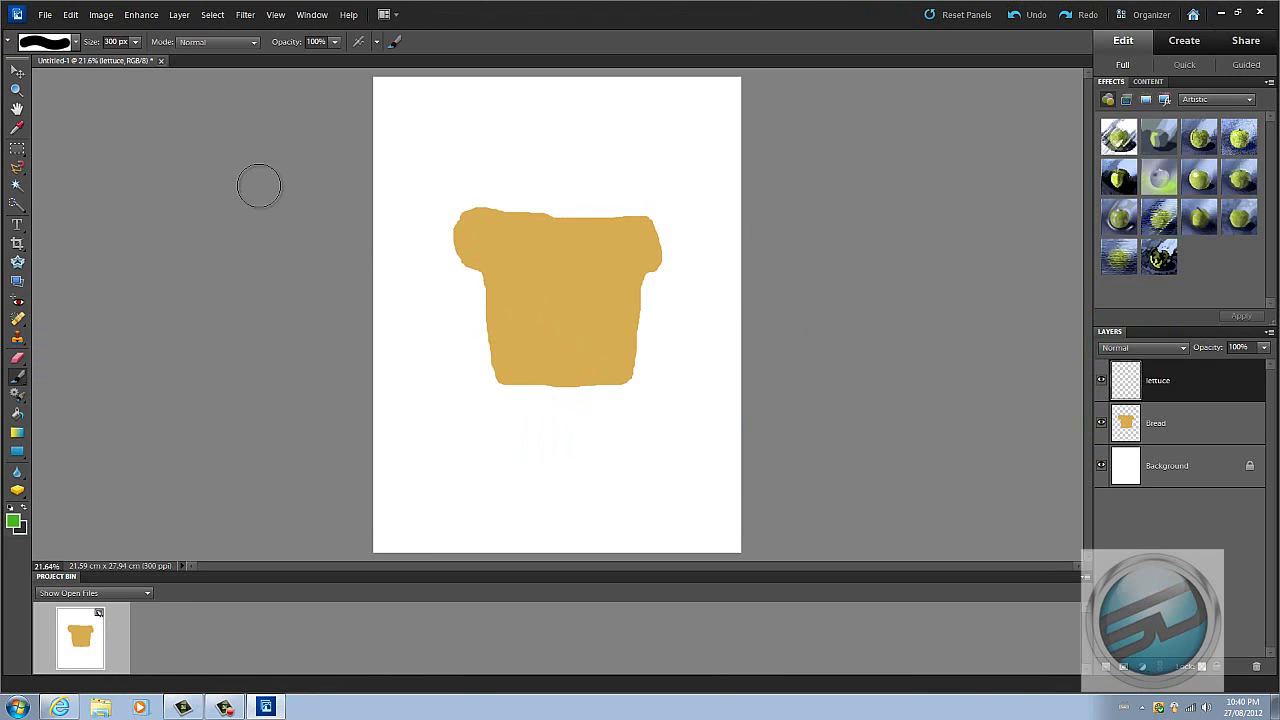
Set the brush size to 50 px and paint a thin green lettuce outline inside the bread.
key(bracketleft)
drag(131, 41, 95, 53)
text(50)
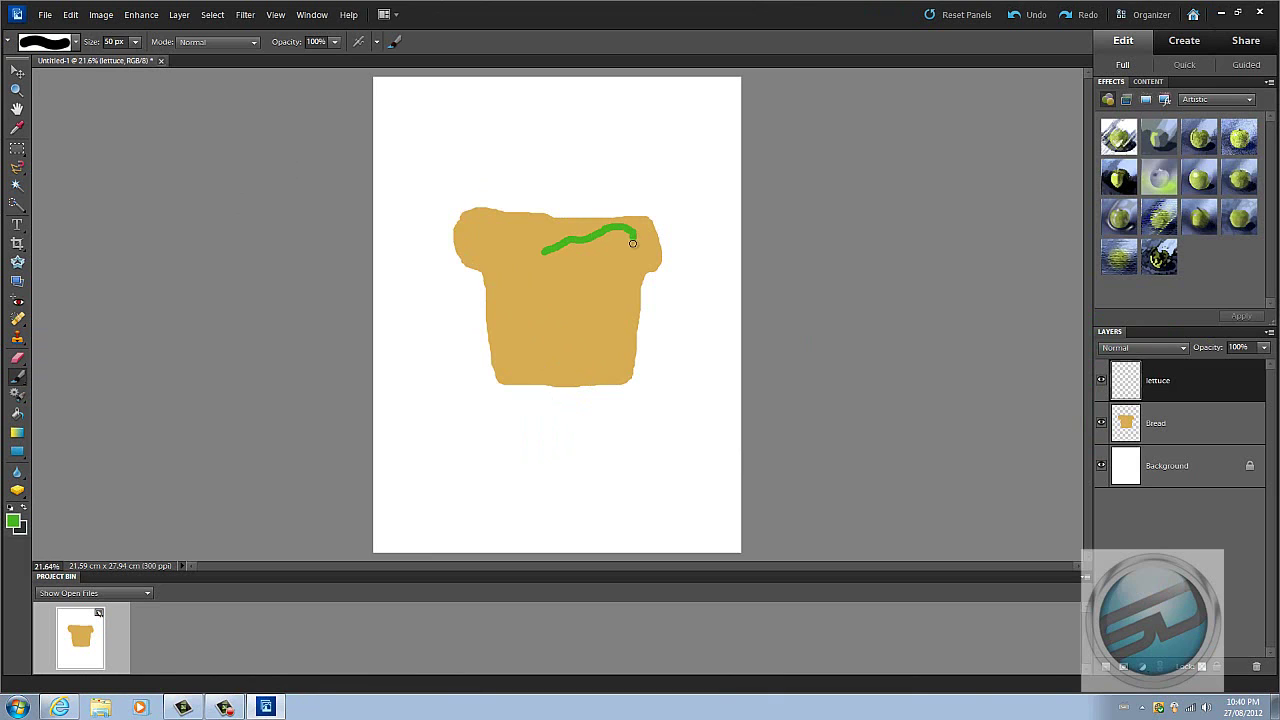
mouse_move(631, 247)
mouse_down()
mouse_move(616, 353)
mouse_move(555, 375)
mouse_move(531, 372)
mouse_move(507, 272)
mouse_move(478, 242)
mouse_move(543, 250)
mouse_up()
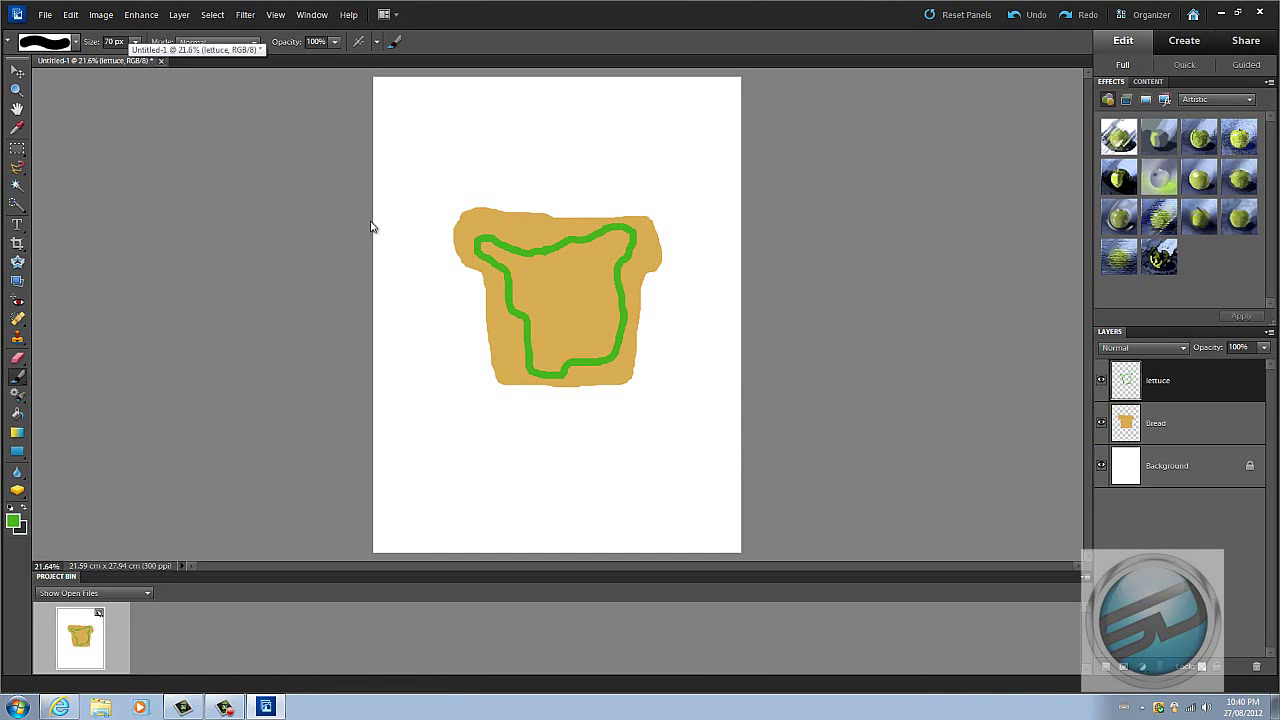
Fill the lettuce outline solid green with larger brushes, leaving a tan crust border.
key(bracketright)
key(bracketright)
drag(484, 247, 525, 260)
key(bracketright)
key(bracketright)
key(bracketright)
key(bracketright)
key(bracketright)
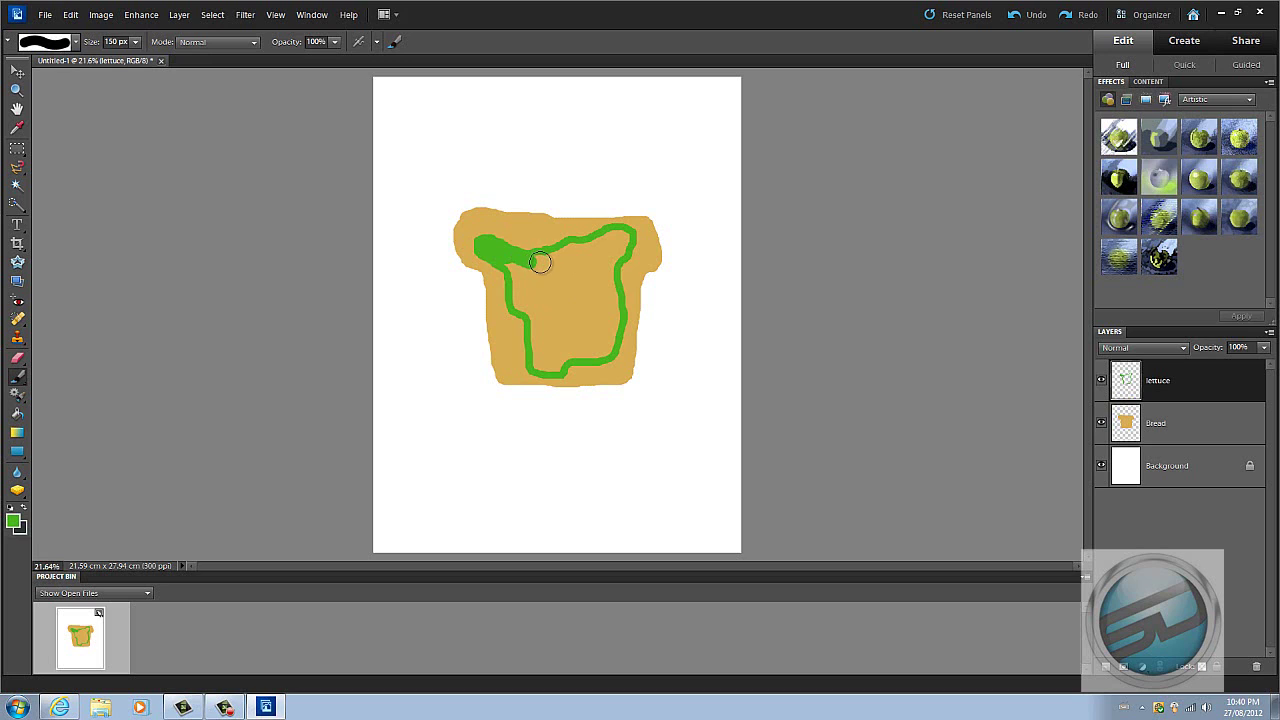
key(bracketright)
mouse_move(542, 263)
mouse_down()
mouse_move(562, 335)
mouse_move(588, 310)
mouse_move(587, 274)
mouse_move(597, 339)
mouse_move(562, 340)
mouse_move(548, 358)
mouse_move(540, 333)
mouse_move(552, 316)
mouse_move(543, 277)
mouse_up()
key(bracketright)
key(bracketright)
key(bracketleft)
key(bracketleft)
key(bracketleft)
key(bracketleft)
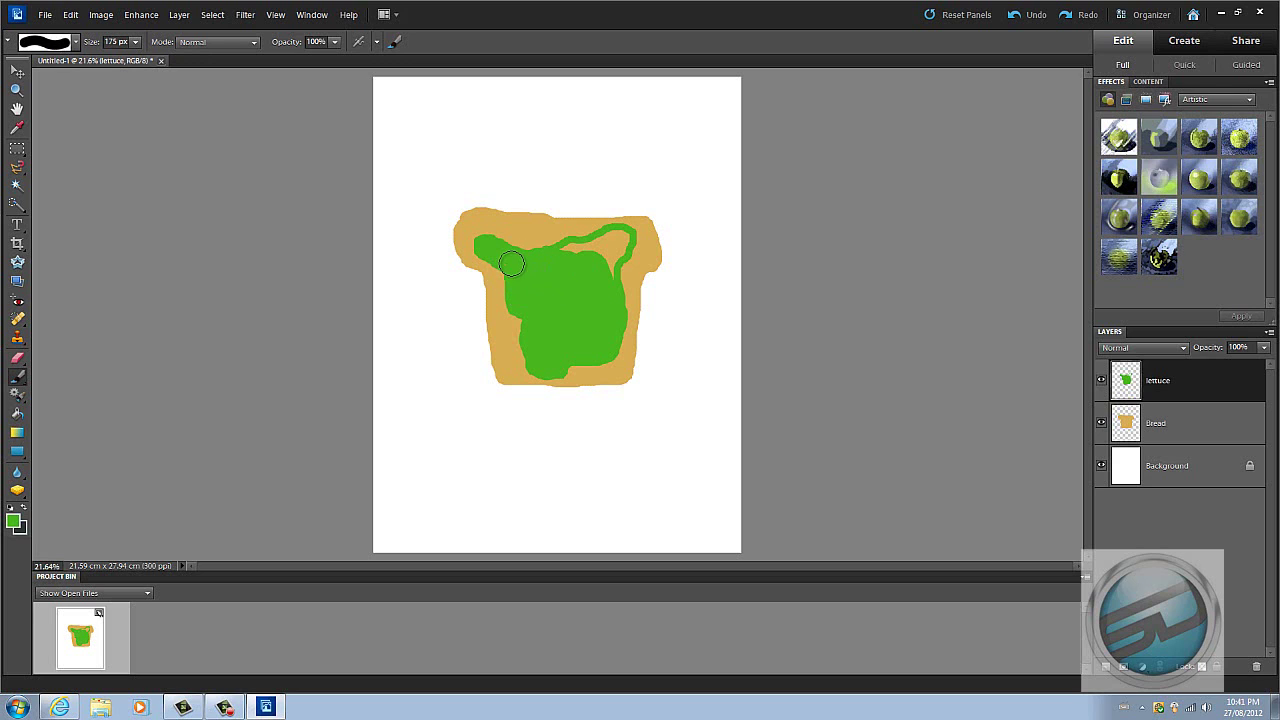
mouse_move(573, 253)
mouse_down()
mouse_move(622, 239)
mouse_move(609, 282)
mouse_move(566, 298)
mouse_up()
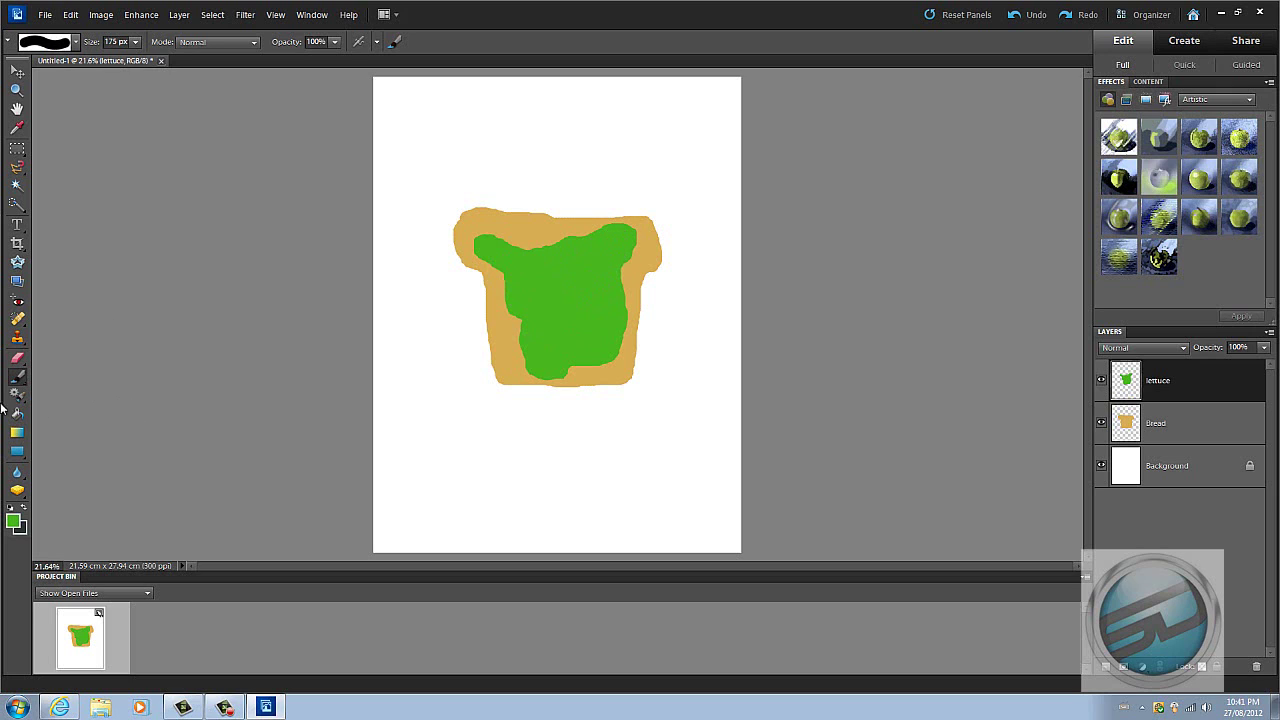
Darken the green painting colour and shrink the brush for thin veins.
click(15, 521)
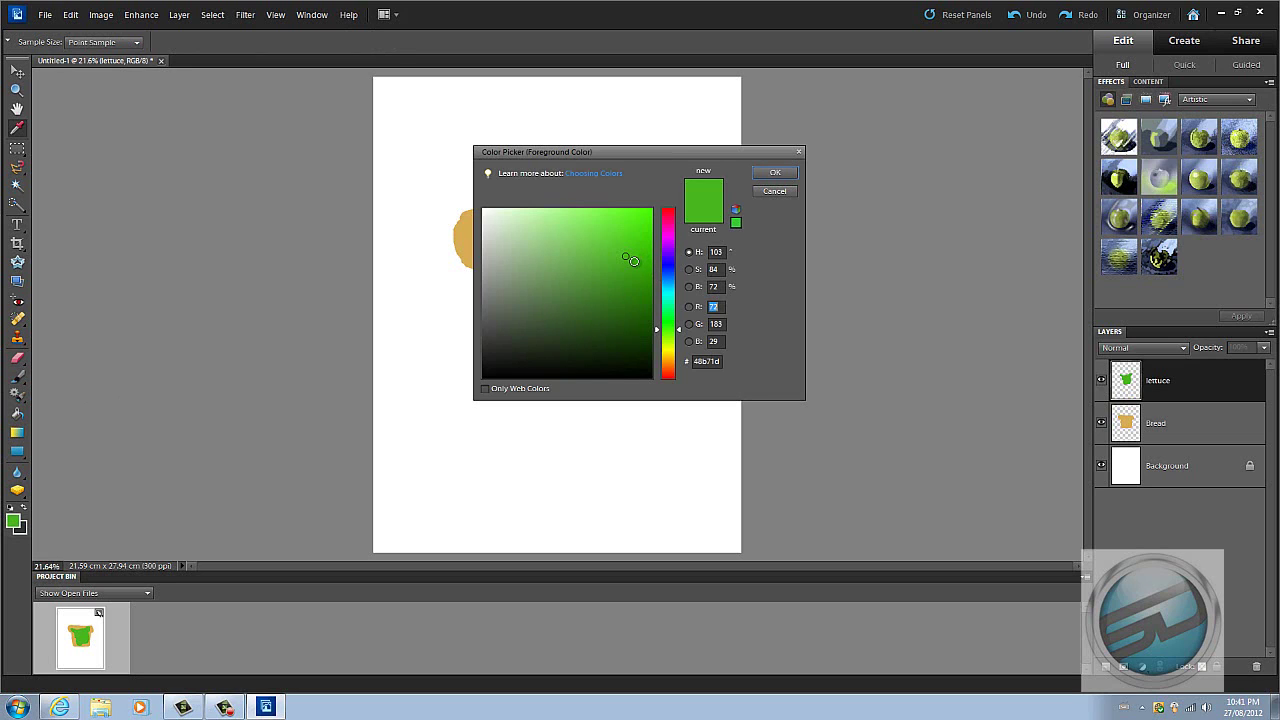
drag(627, 258, 626, 286)
click(775, 172)
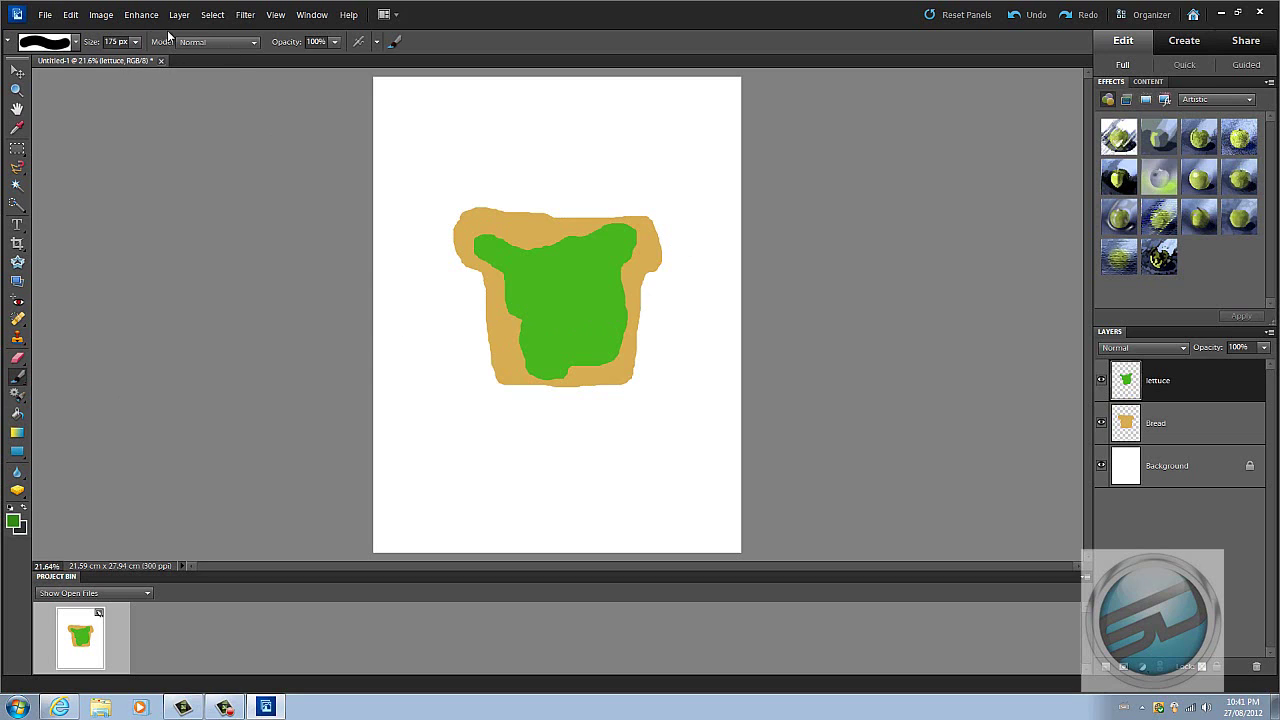
key(bracketleft)
key(bracketleft)
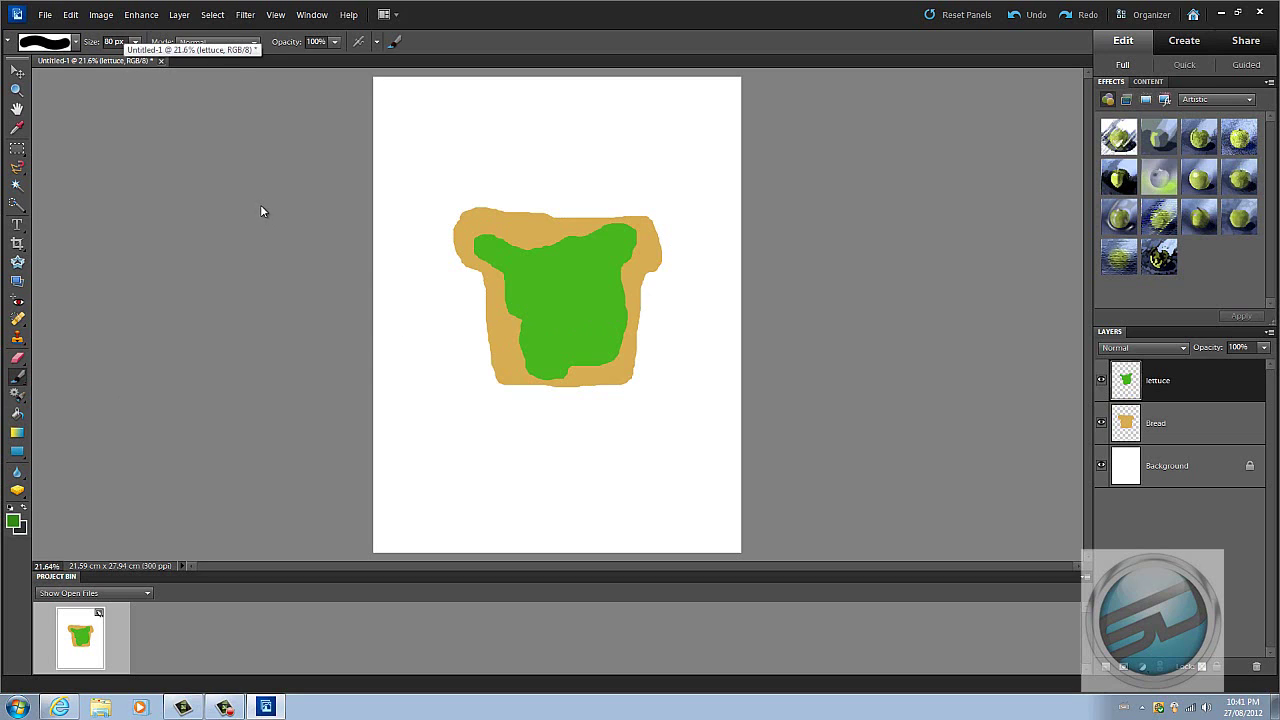
key(bracketleft)
key(bracketleft)
Paint a central vein and several branching side veins across the lettuce.
mouse_move(536, 372)
mouse_down()
mouse_move(569, 287)
mouse_move(616, 241)
mouse_up()
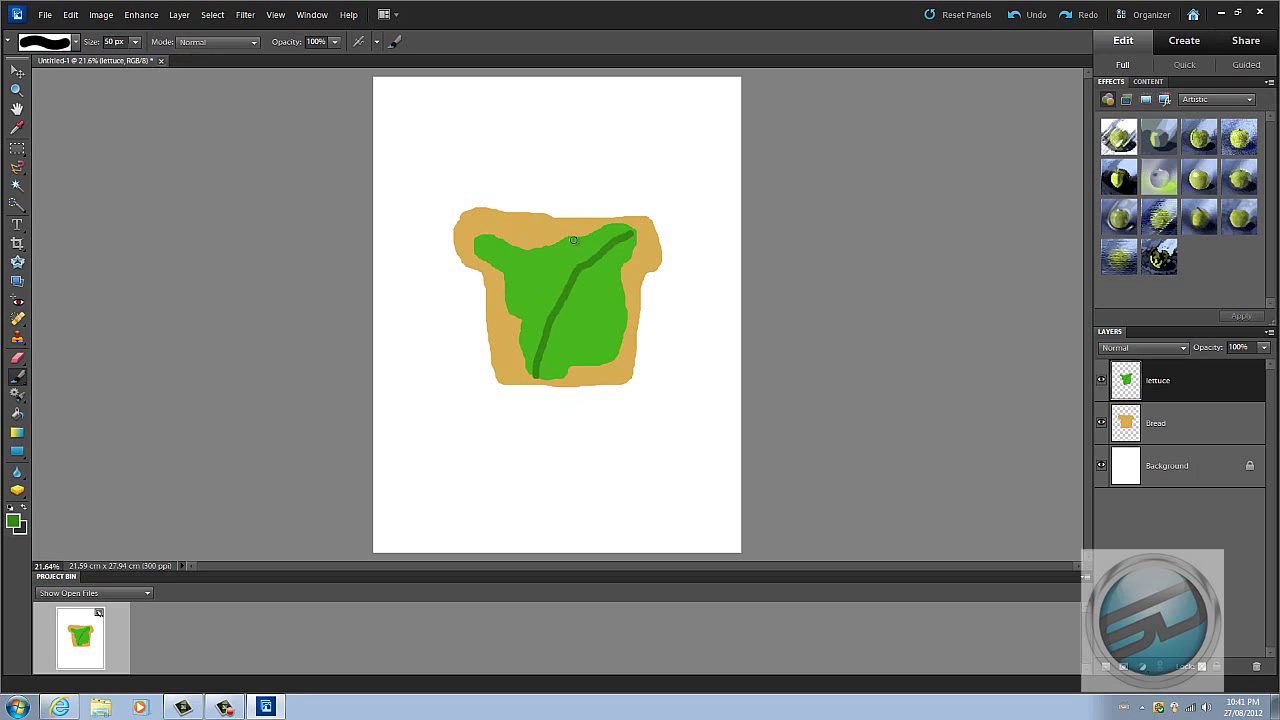
mouse_move(567, 237)
mouse_down()
mouse_move(582, 258)
mouse_move(554, 268)
mouse_move(564, 292)
mouse_up()
drag(507, 246, 544, 310)
mouse_move(479, 256)
mouse_down()
mouse_move(555, 355)
mouse_move(543, 353)
mouse_move(568, 370)
mouse_move(620, 358)
mouse_up()
drag(559, 306, 605, 328)
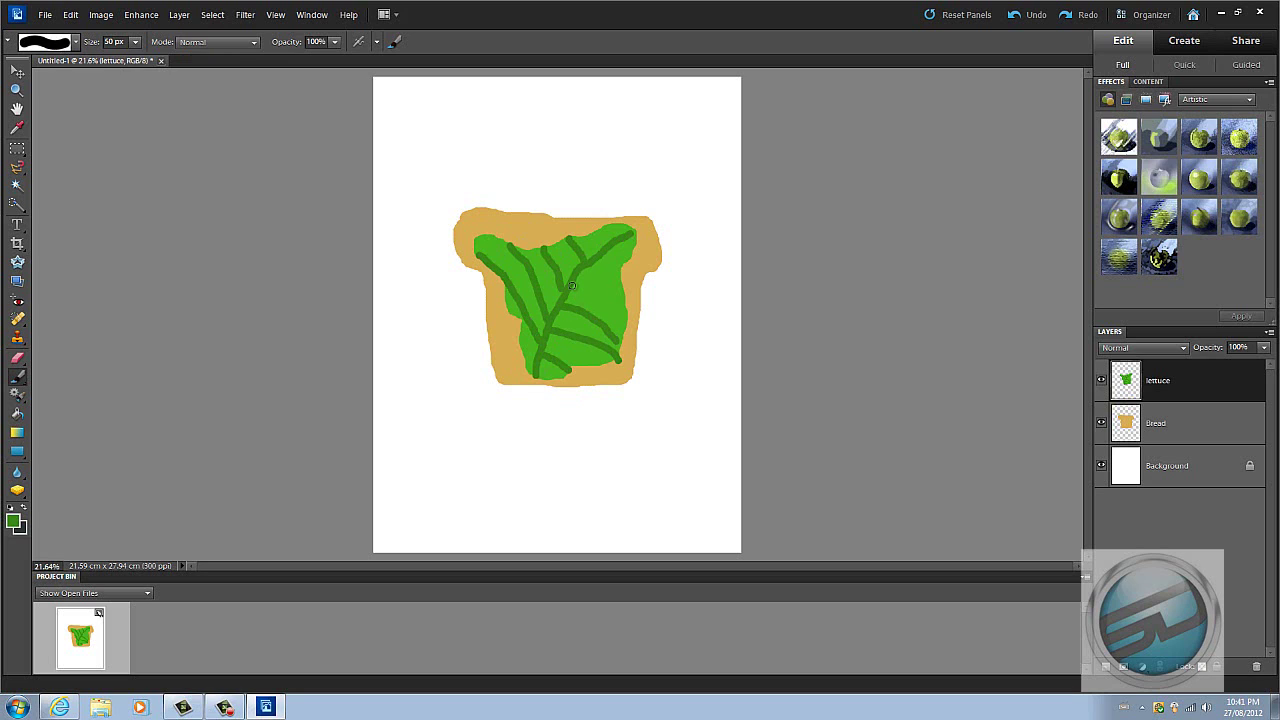
drag(574, 288, 618, 308)
Add a new empty layer named tomato.
click(1106, 666)
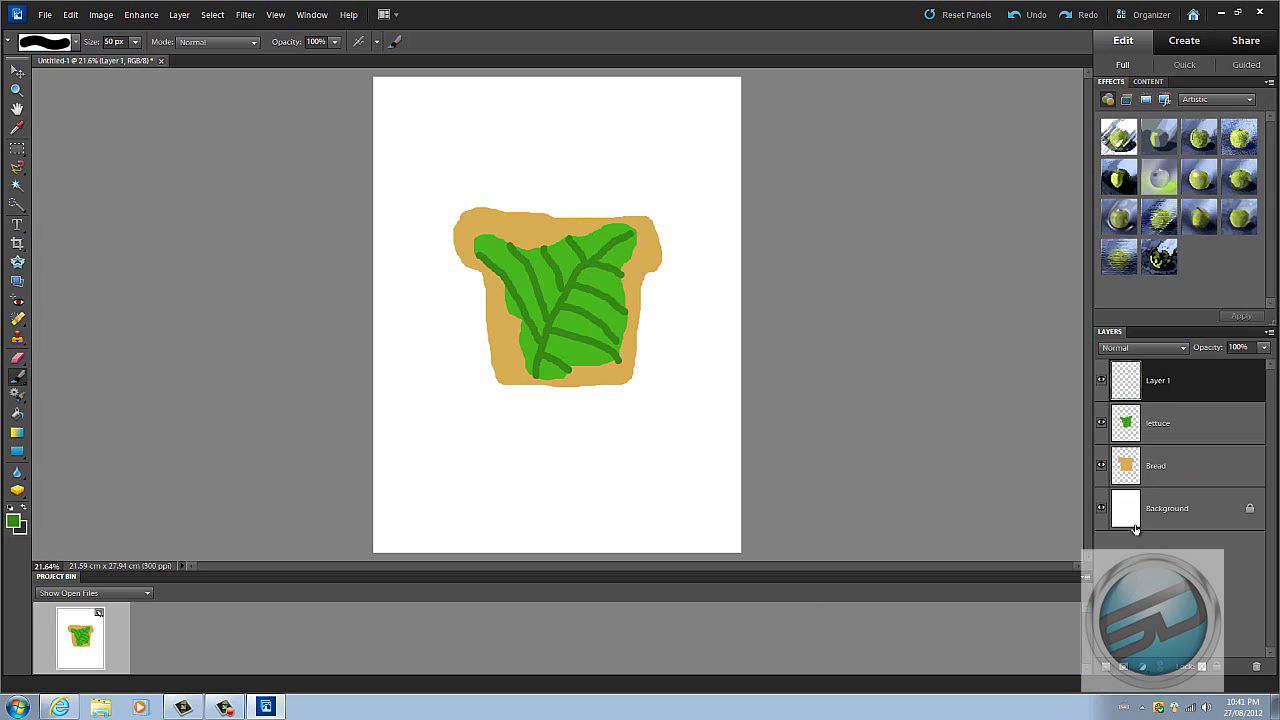
right_click(1171, 380)
click(1180, 400)
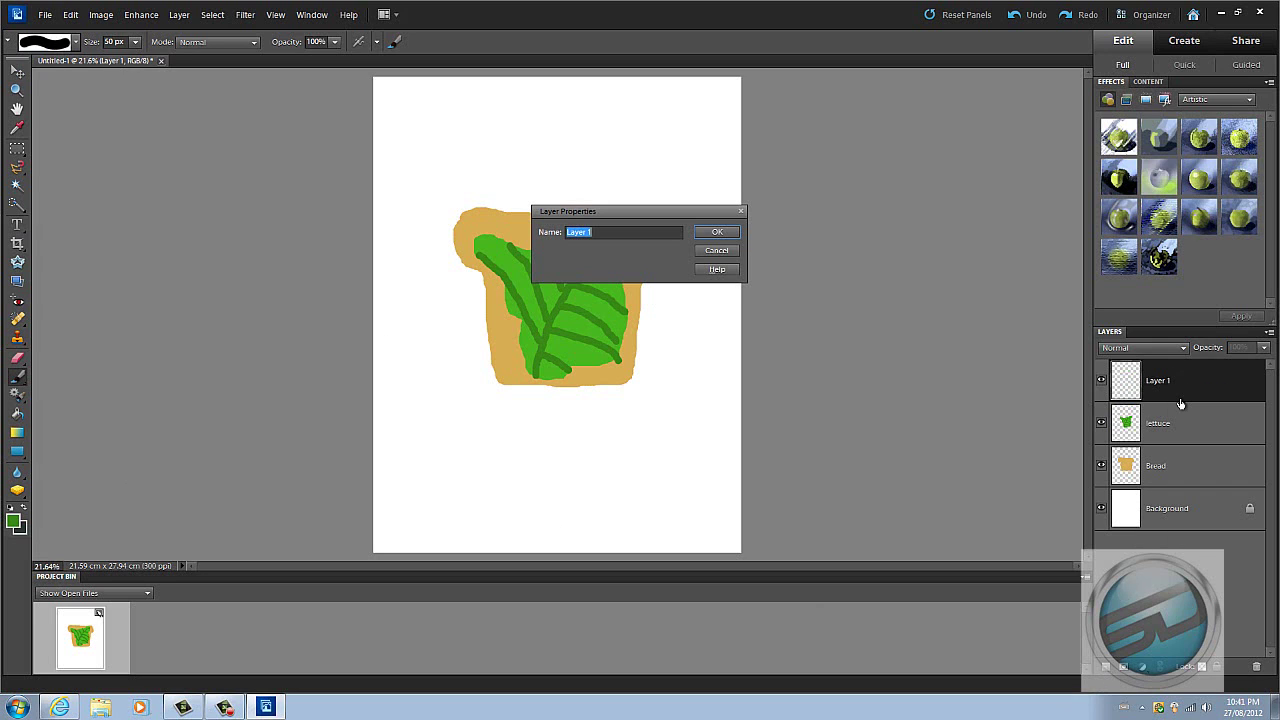
text(tomato)
key(Return)
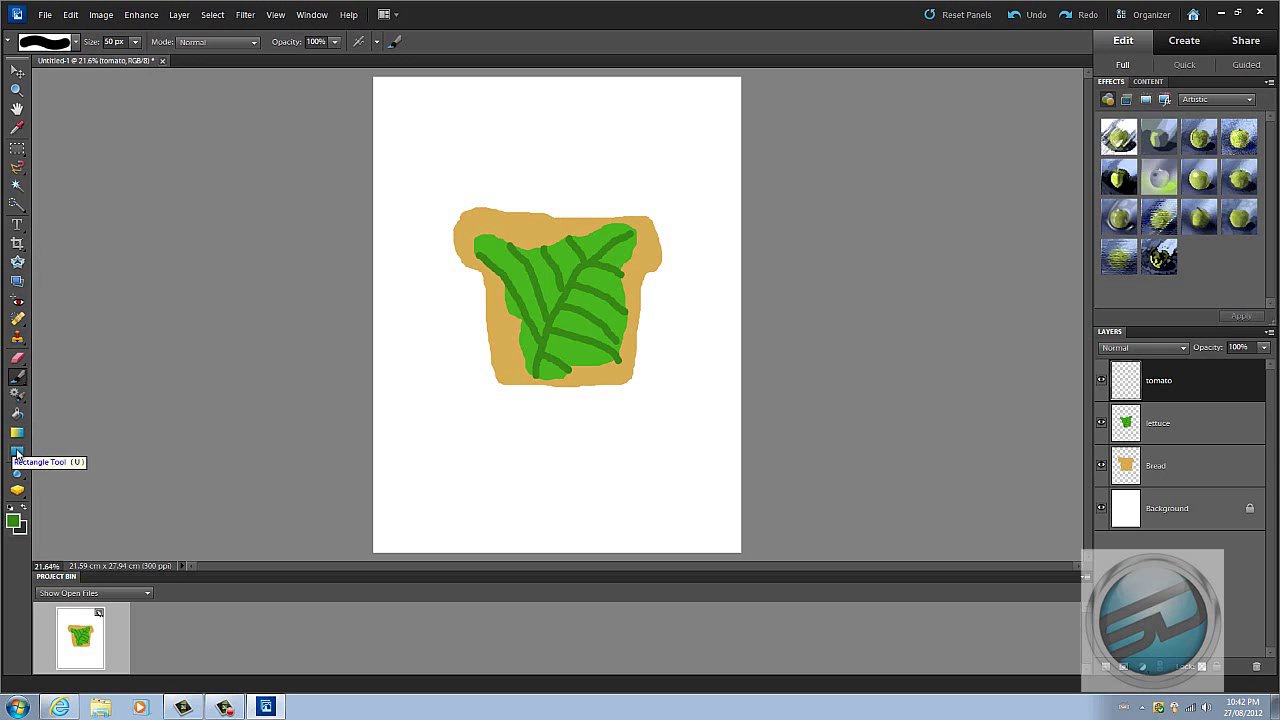
Draw two pure red ellipse circles as tomatoes over the lettuce and nudge them slightly upward.
drag(17, 455, 70, 494)
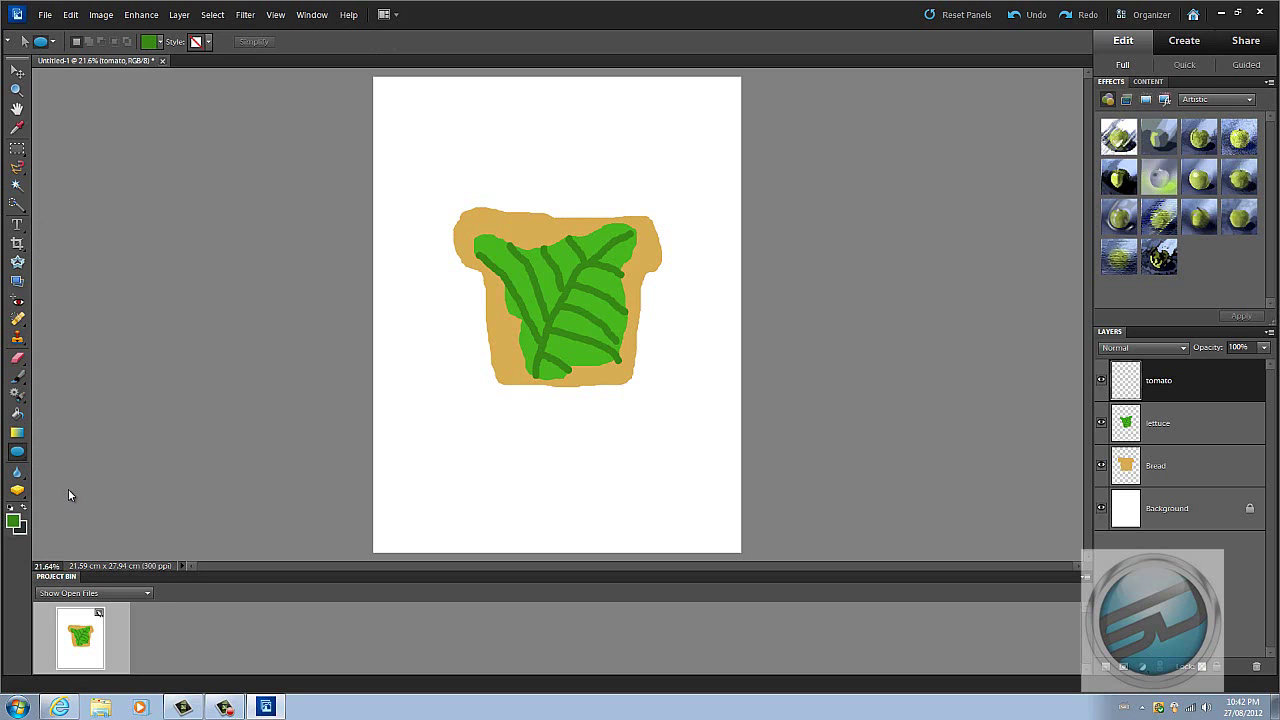
click(151, 42)
drag(674, 232, 663, 174)
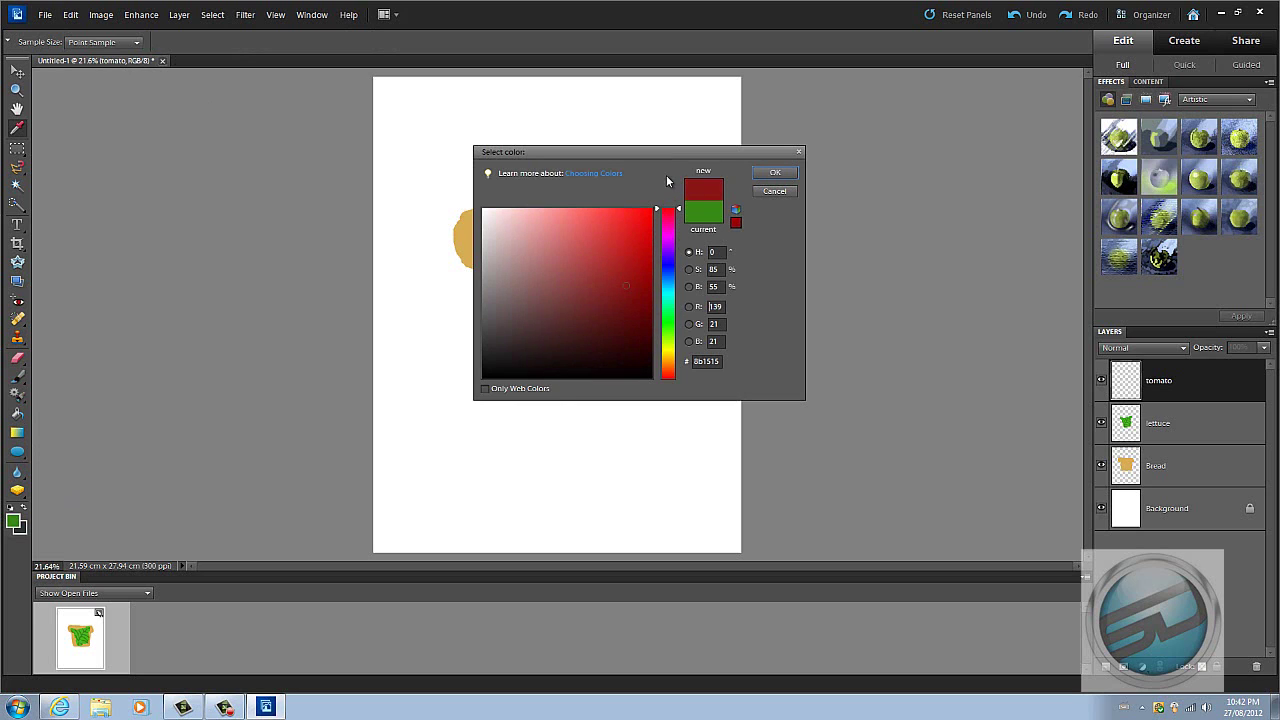
click(651, 209)
click(773, 173)
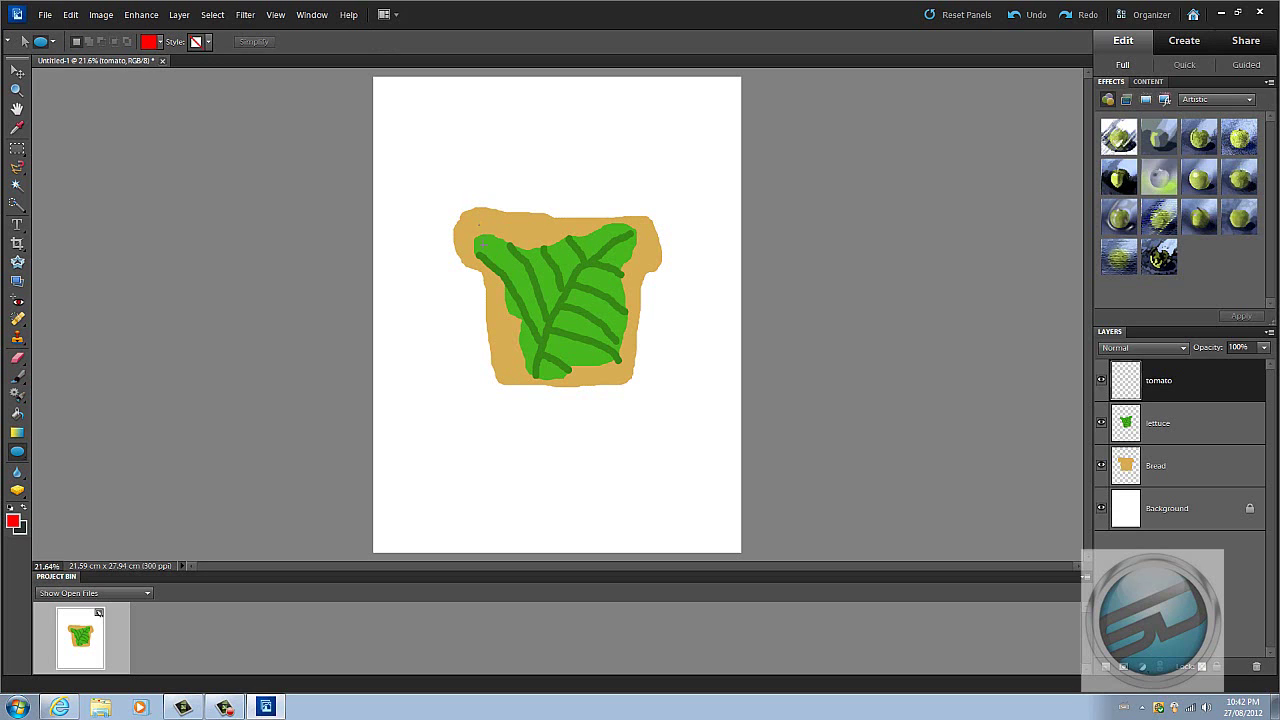
drag(479, 225, 552, 298)
drag(607, 365, 640, 378)
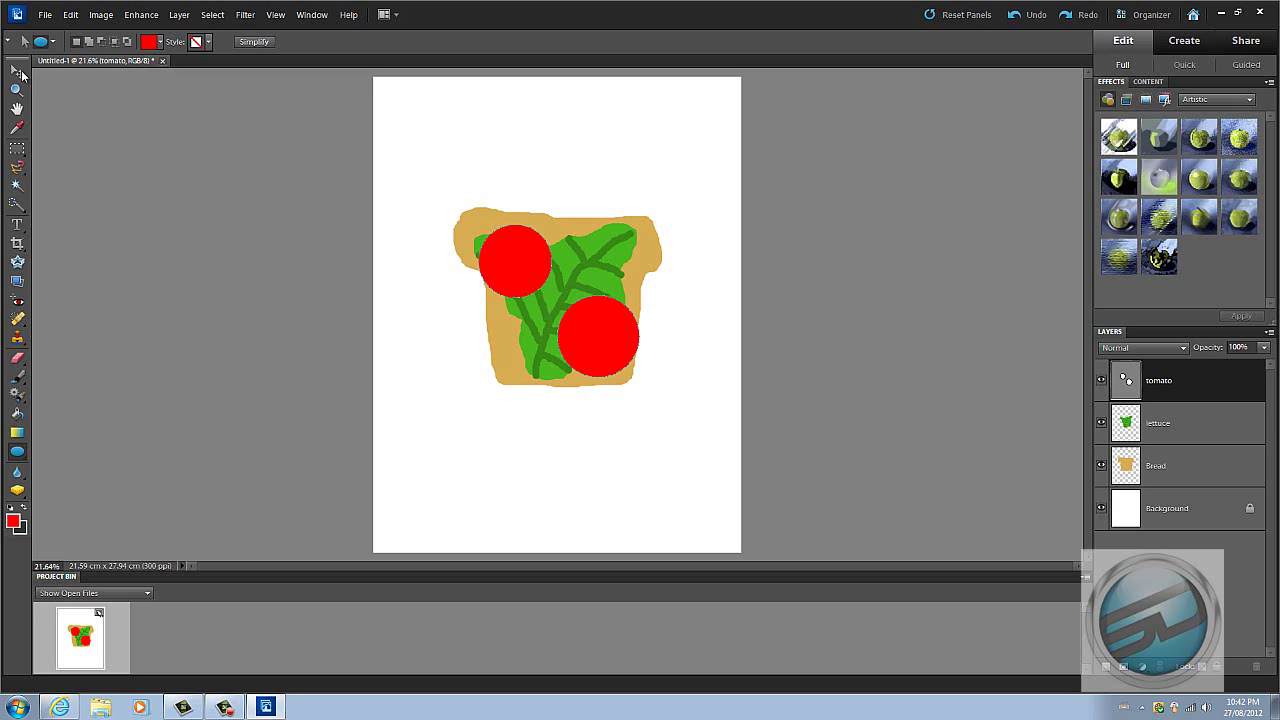
click(18, 71)
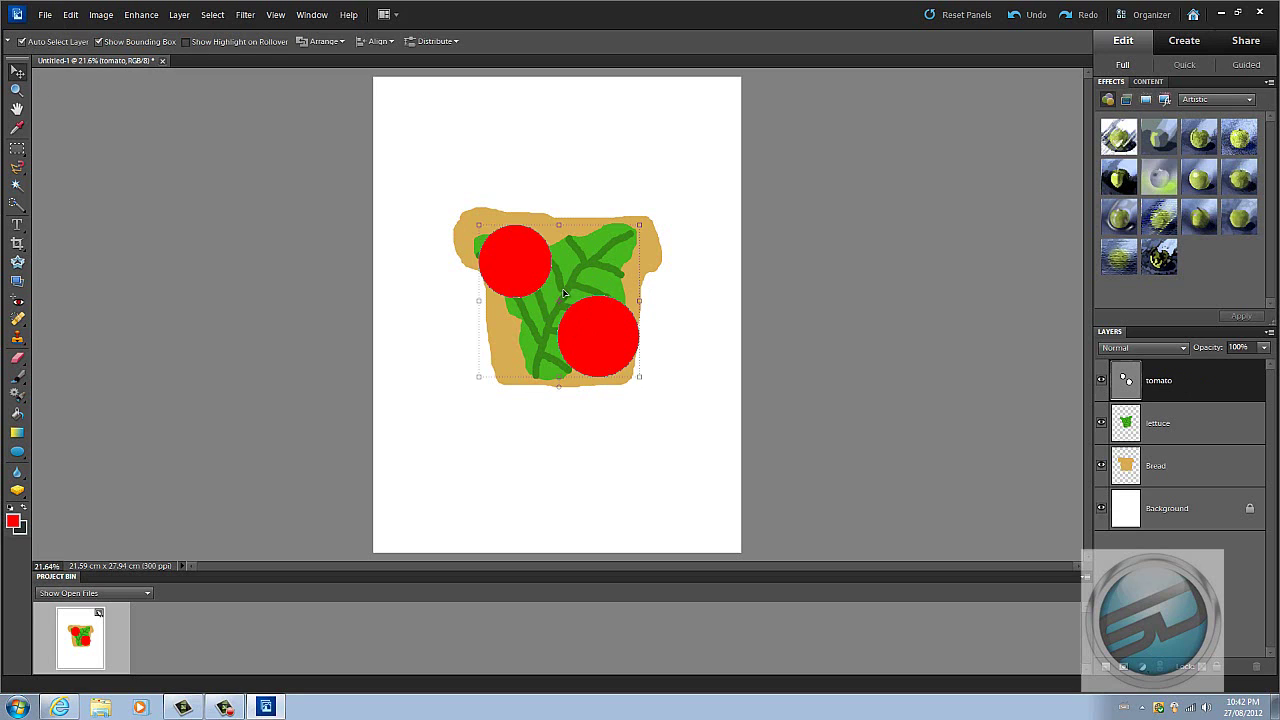
drag(579, 328, 578, 324)
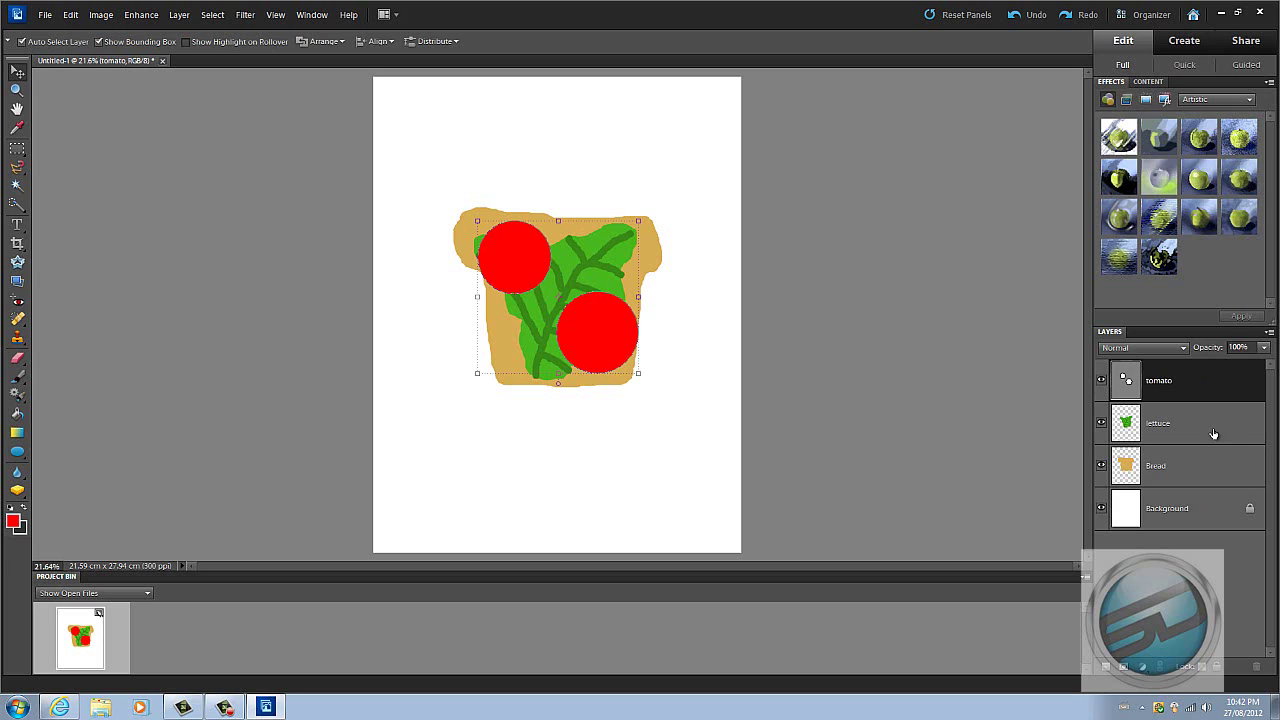
Simplify the tomato layer into ordinary pixels.
right_click(1192, 391)
click(1205, 382)
right_click(1200, 377)
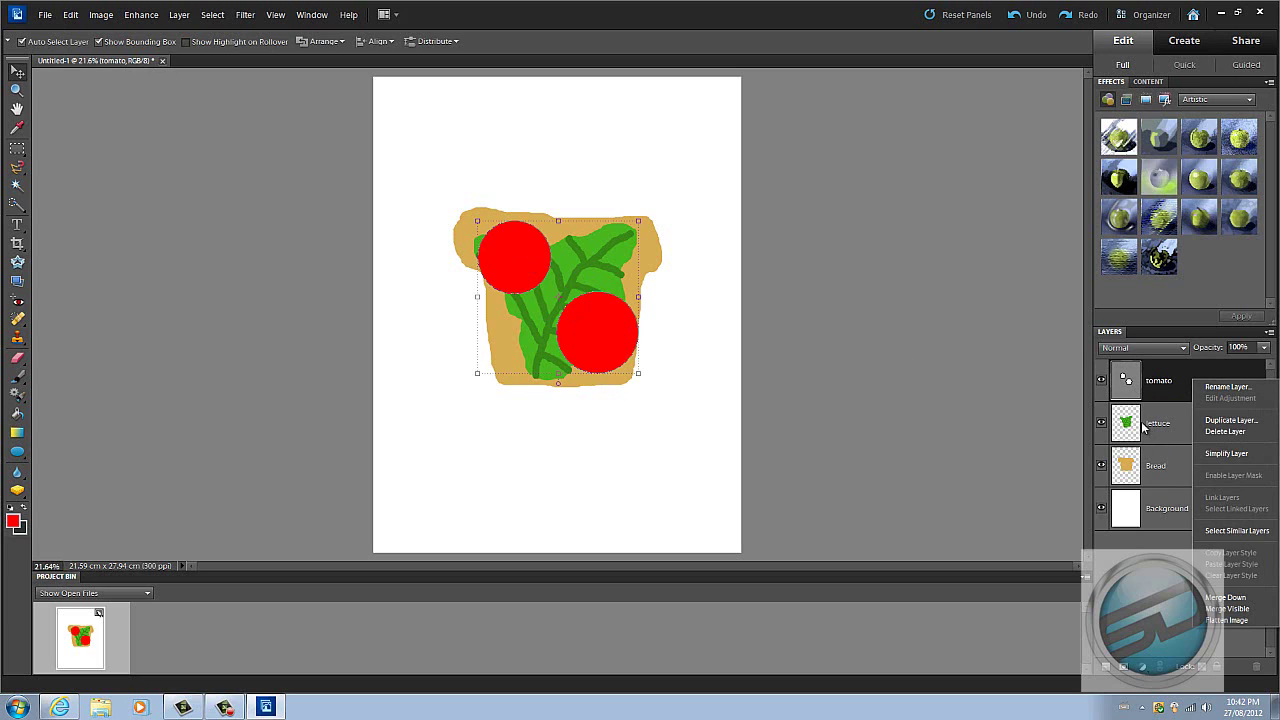
click(1215, 456)
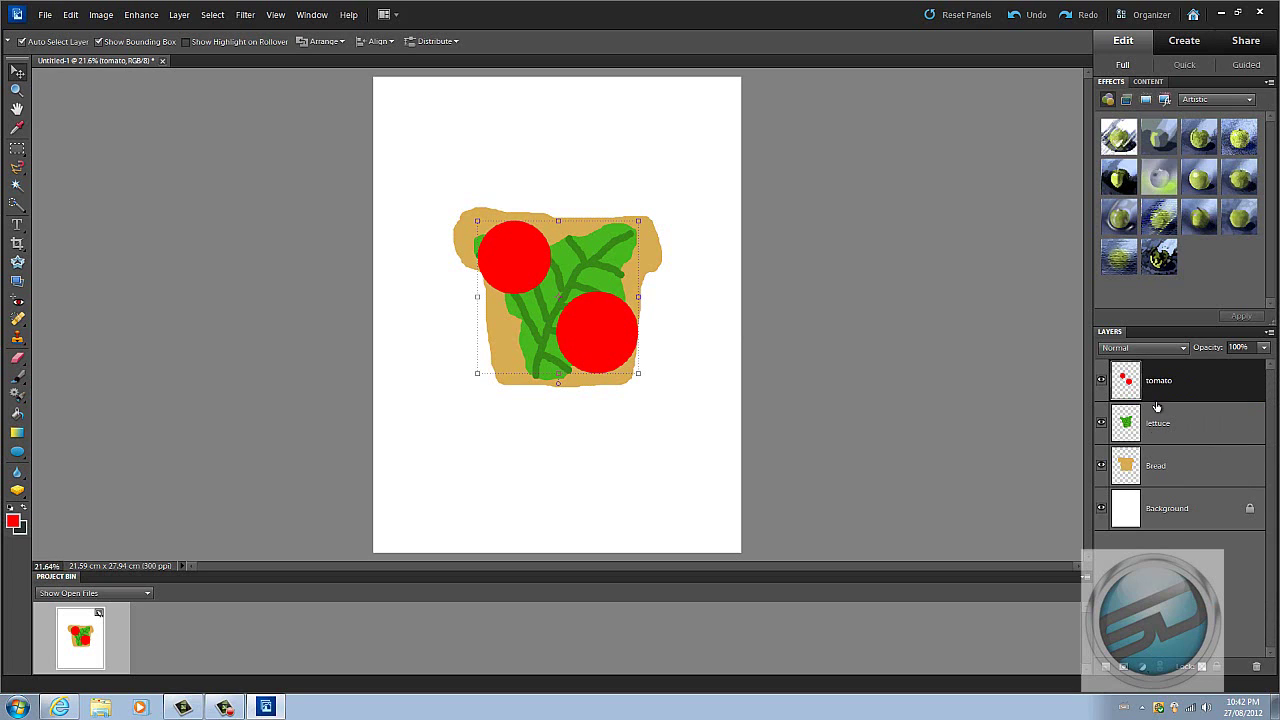
Add a new empty layer named meat above tomato.
click(1107, 664)
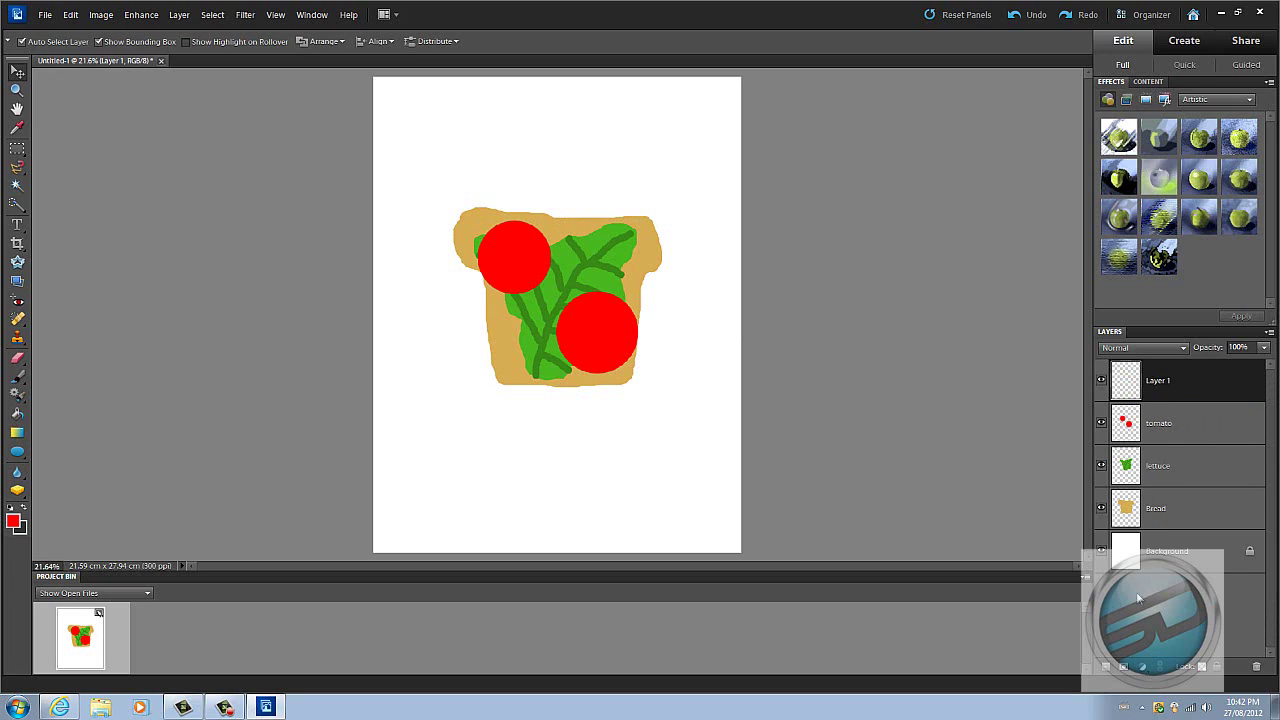
right_click(1158, 391)
click(1177, 392)
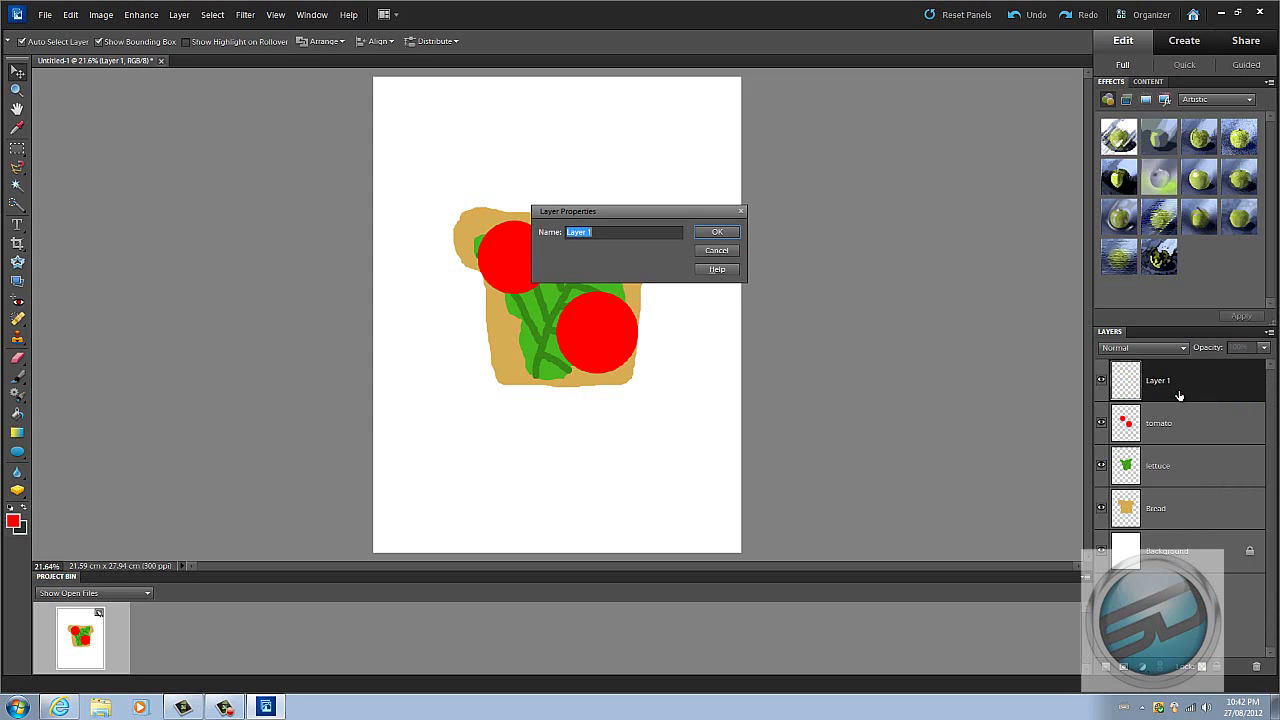
text(meat)
key(Return)
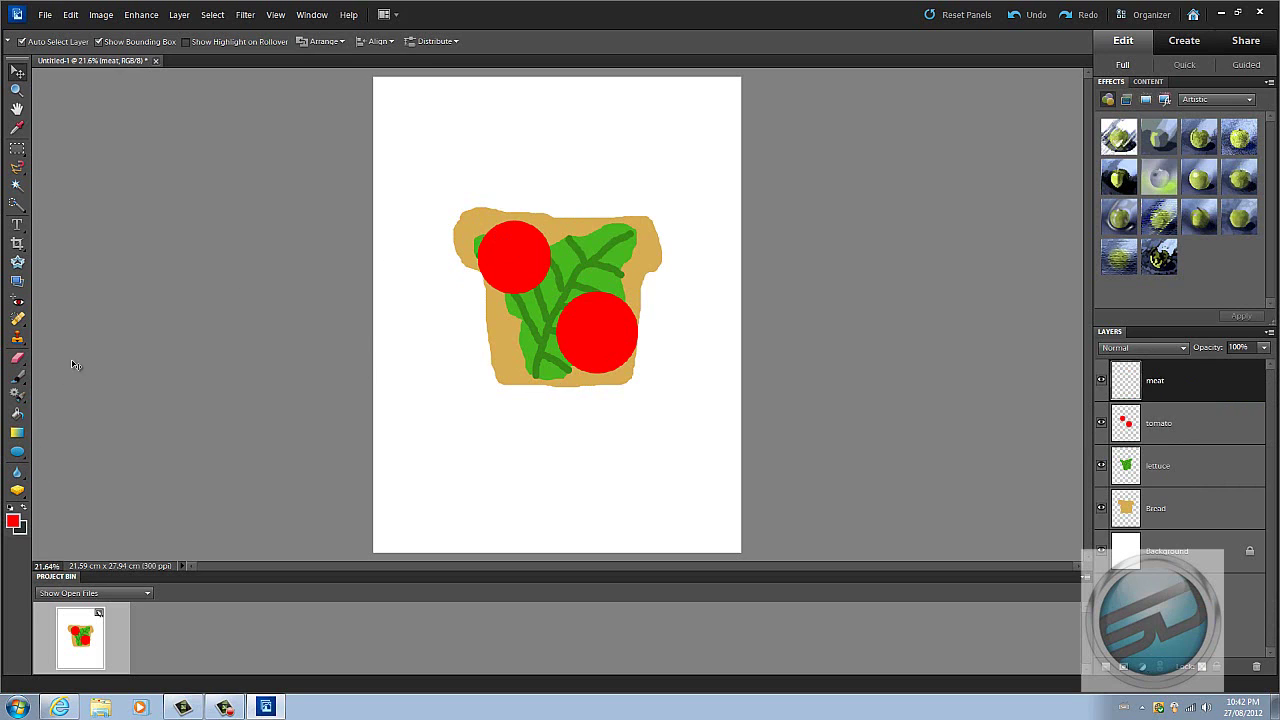
Set the Ellipse Tool's shape colour to a gold mustard shade.
click(17, 451)
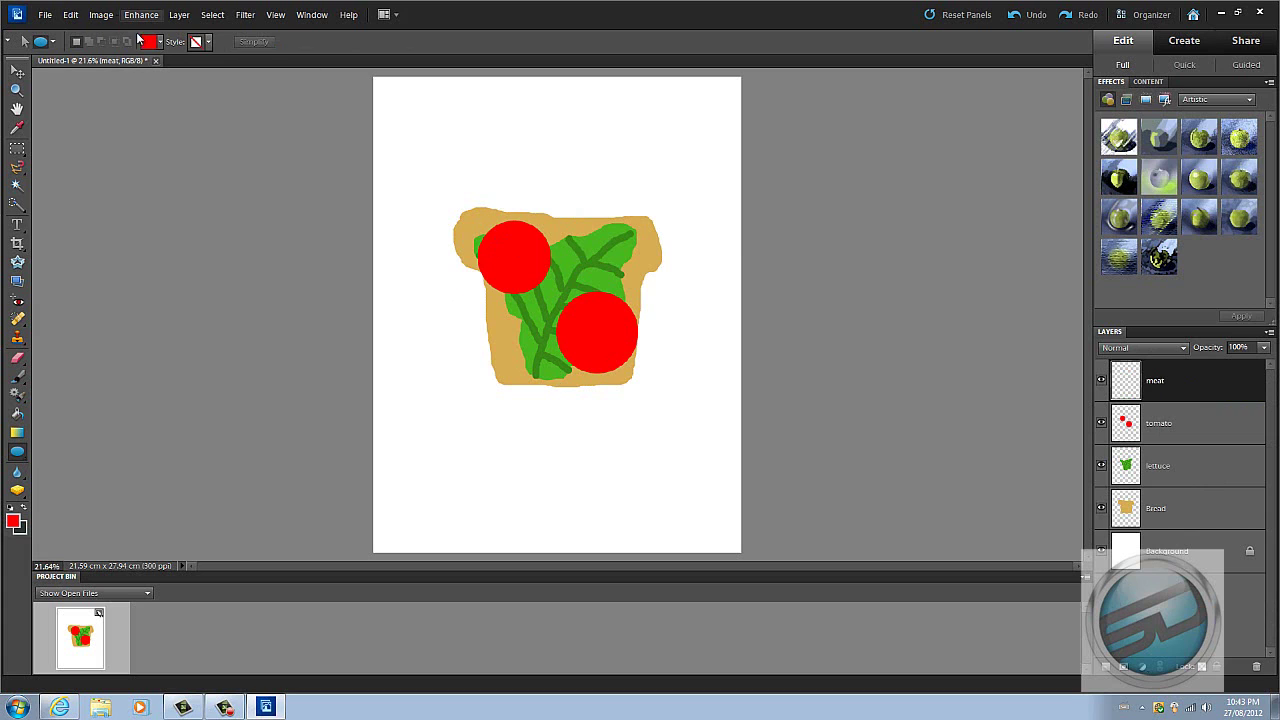
click(149, 41)
drag(671, 276, 667, 356)
click(629, 249)
drag(629, 251, 645, 240)
click(775, 172)
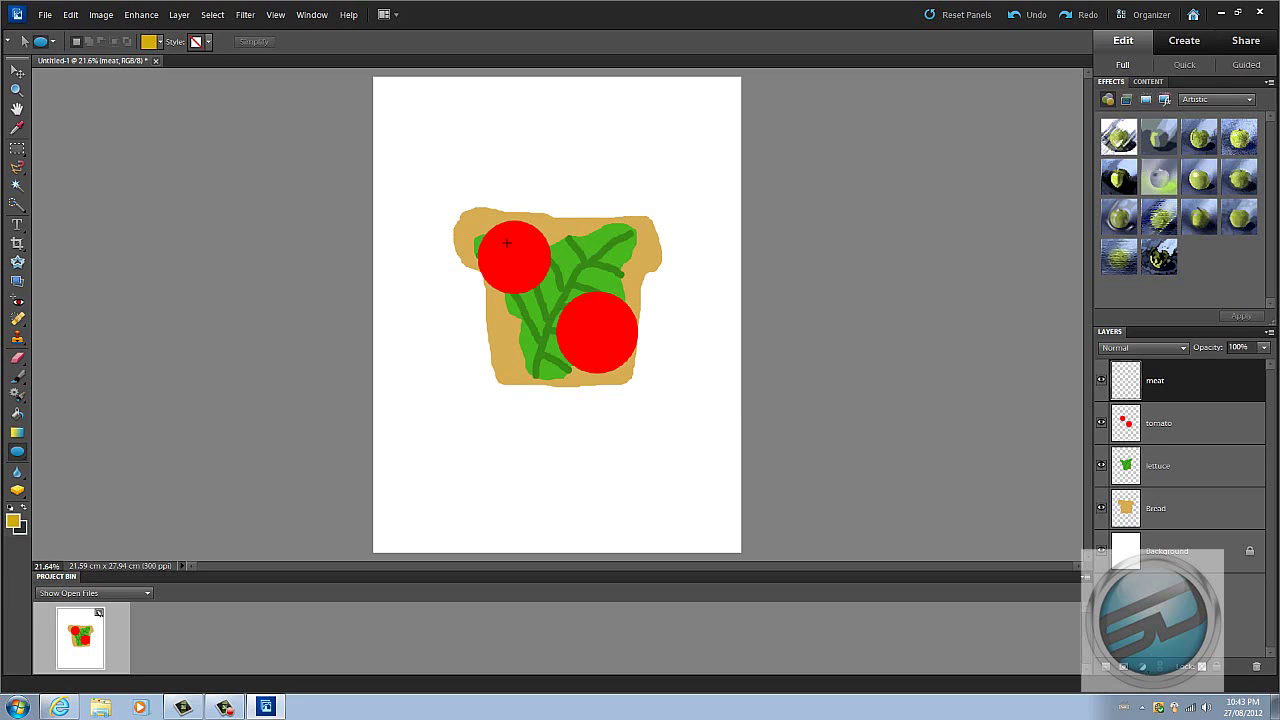
Draw five gold circles over the tomatoes and lettuce.
drag(493, 245, 576, 328)
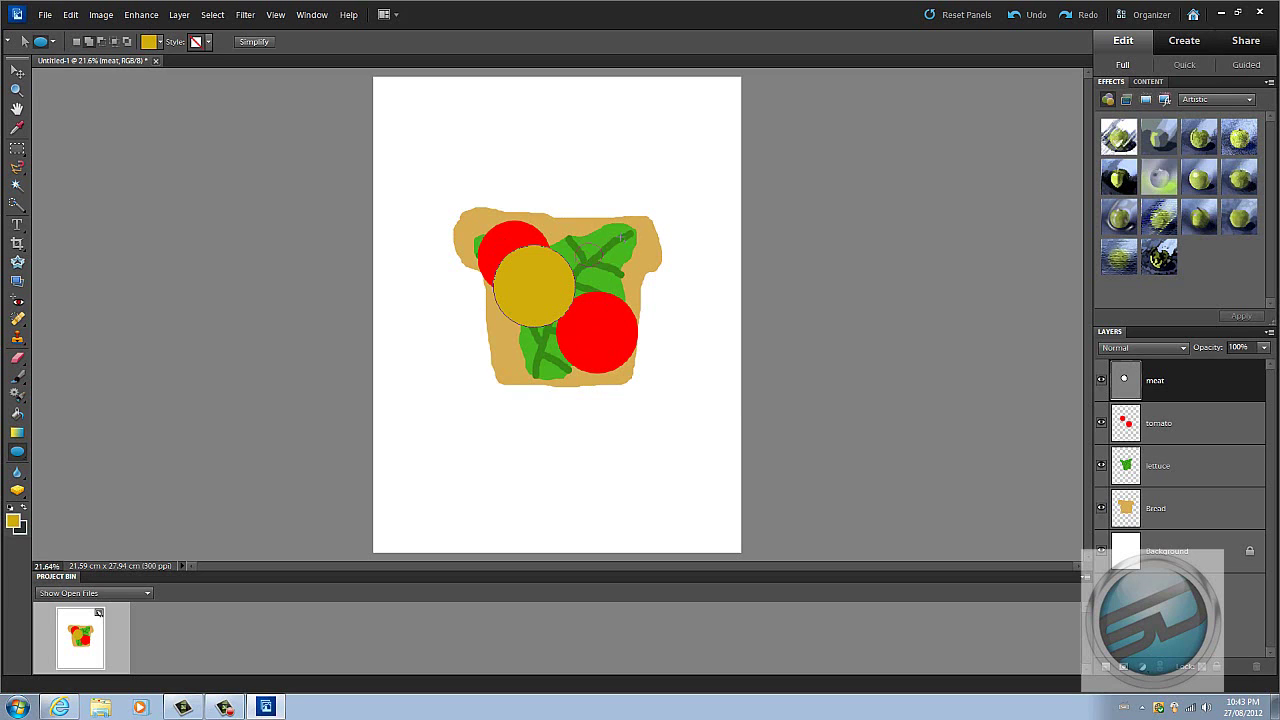
mouse_move(577, 268)
mouse_down()
mouse_move(646, 243)
mouse_move(624, 220)
mouse_up()
drag(588, 308, 632, 428)
mouse_move(521, 365)
mouse_down()
mouse_move(504, 386)
mouse_move(525, 382)
mouse_up()
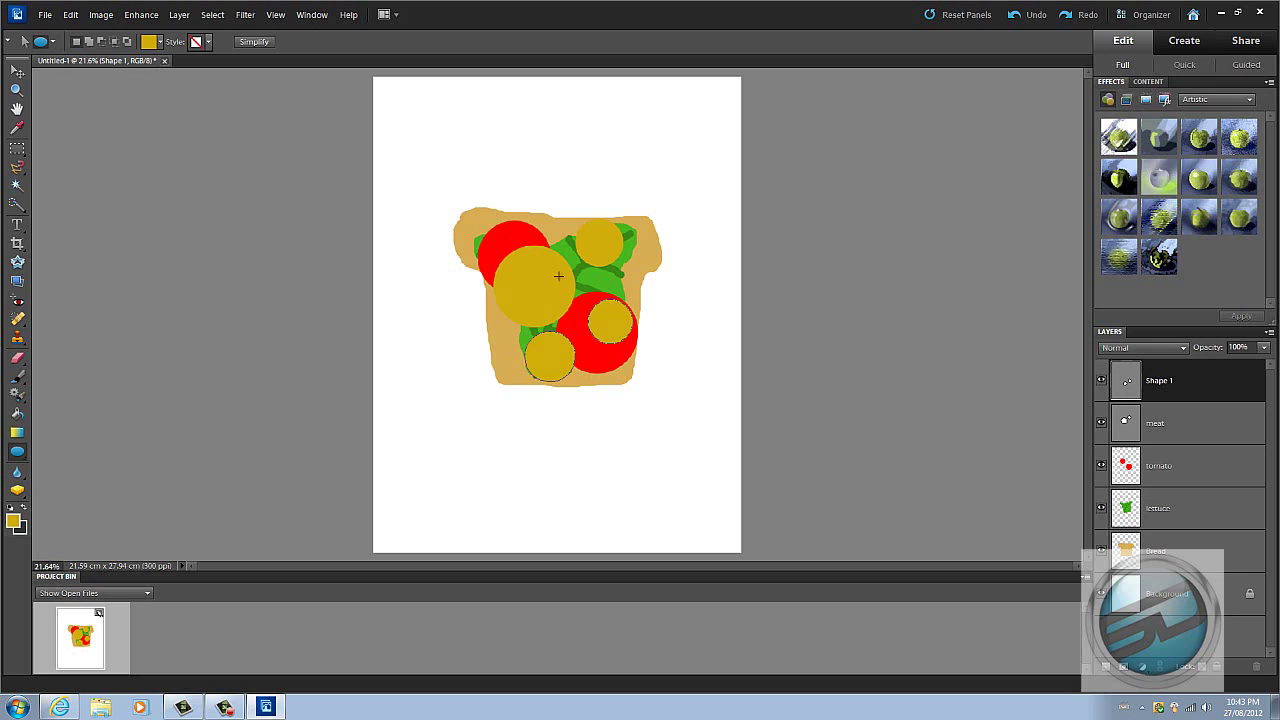
drag(559, 265, 628, 326)
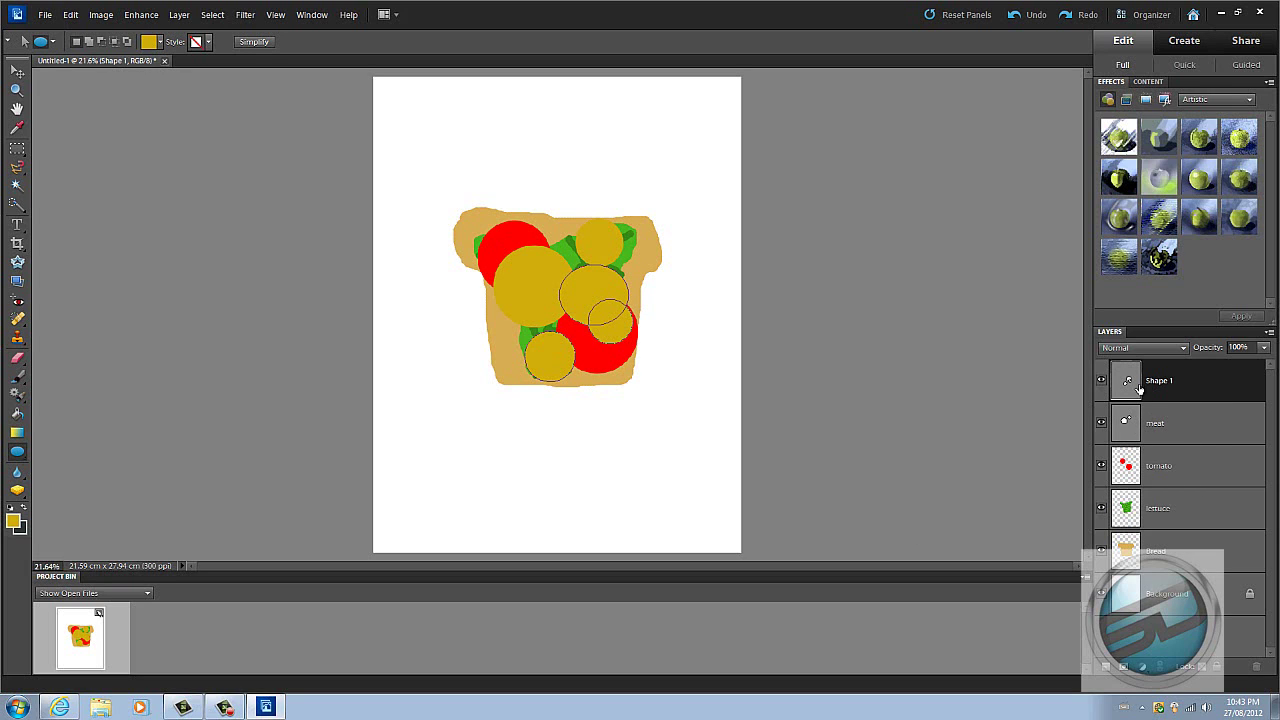
Check the Shape 1 and meat layers' contents, then merge the two into one layer.
click(1102, 381)
click(1102, 381)
click(1102, 423)
click(1102, 423)
ctrl+click(1169, 412)
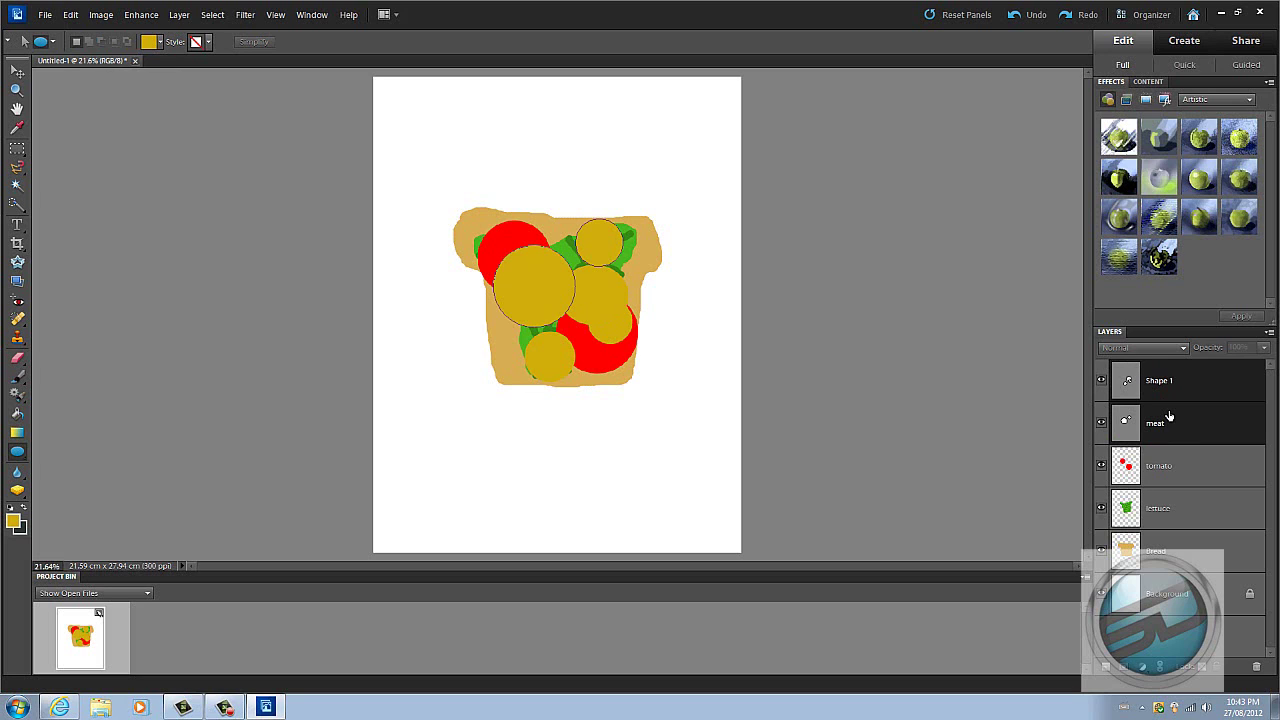
right_click(1168, 415)
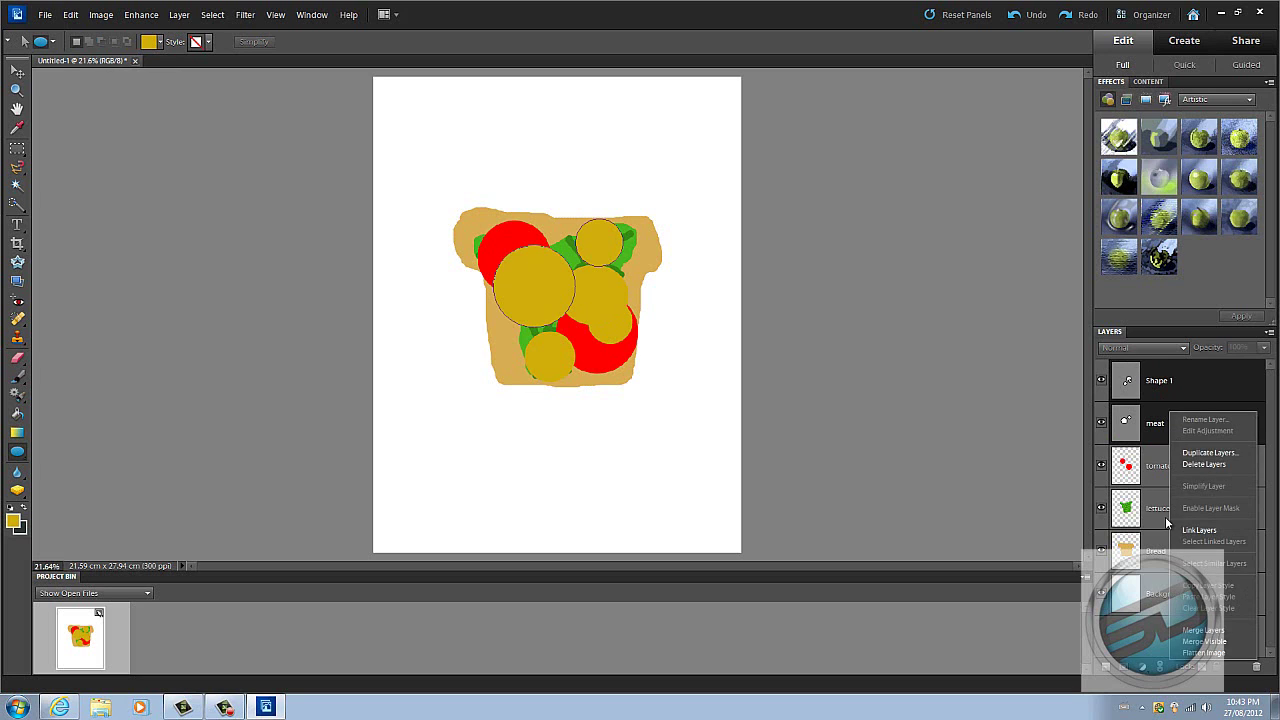
click(1201, 630)
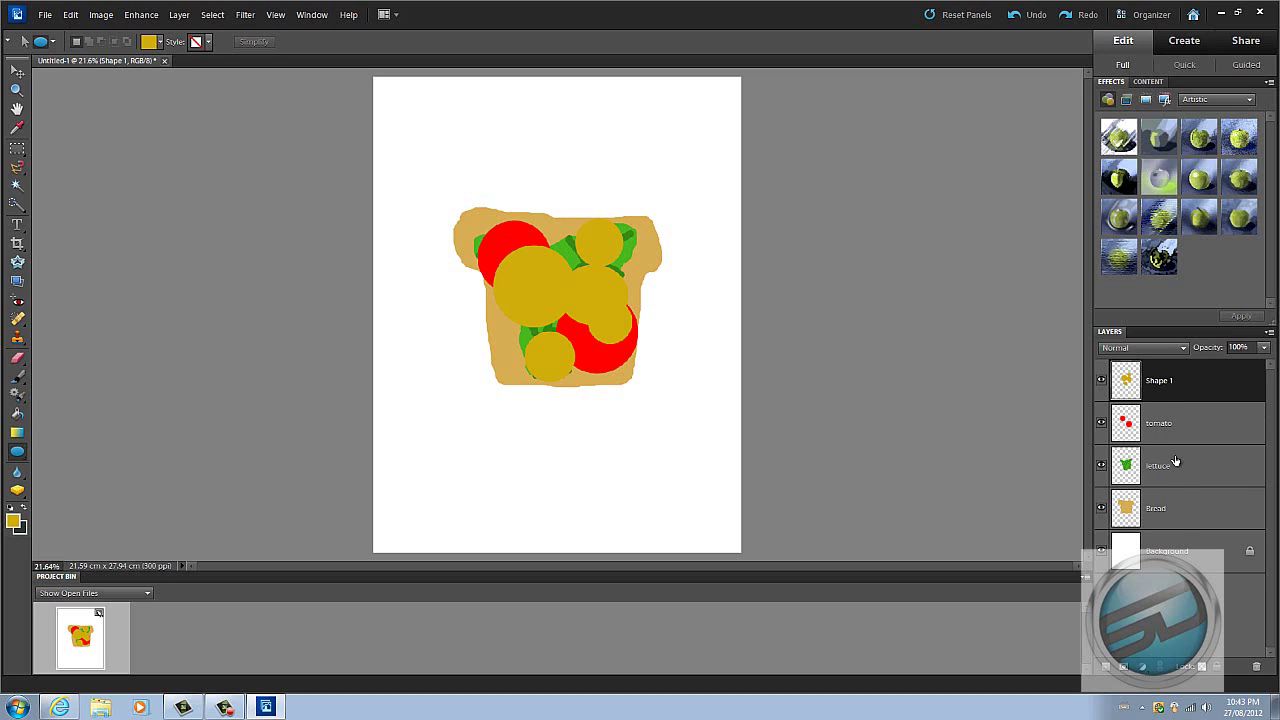
Shift the merged gold circles slightly and rename the layer meat.
key(v)
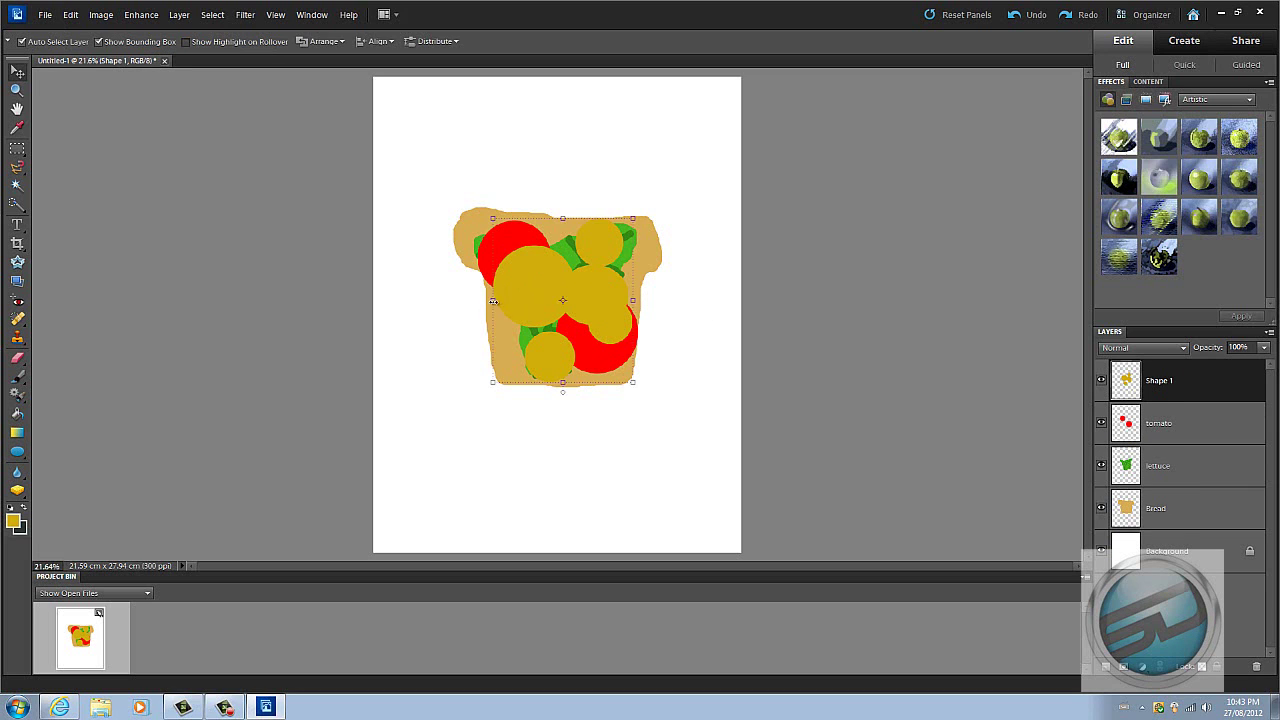
mouse_move(534, 301)
mouse_down()
mouse_move(546, 236)
mouse_move(409, 321)
mouse_move(530, 298)
mouse_up()
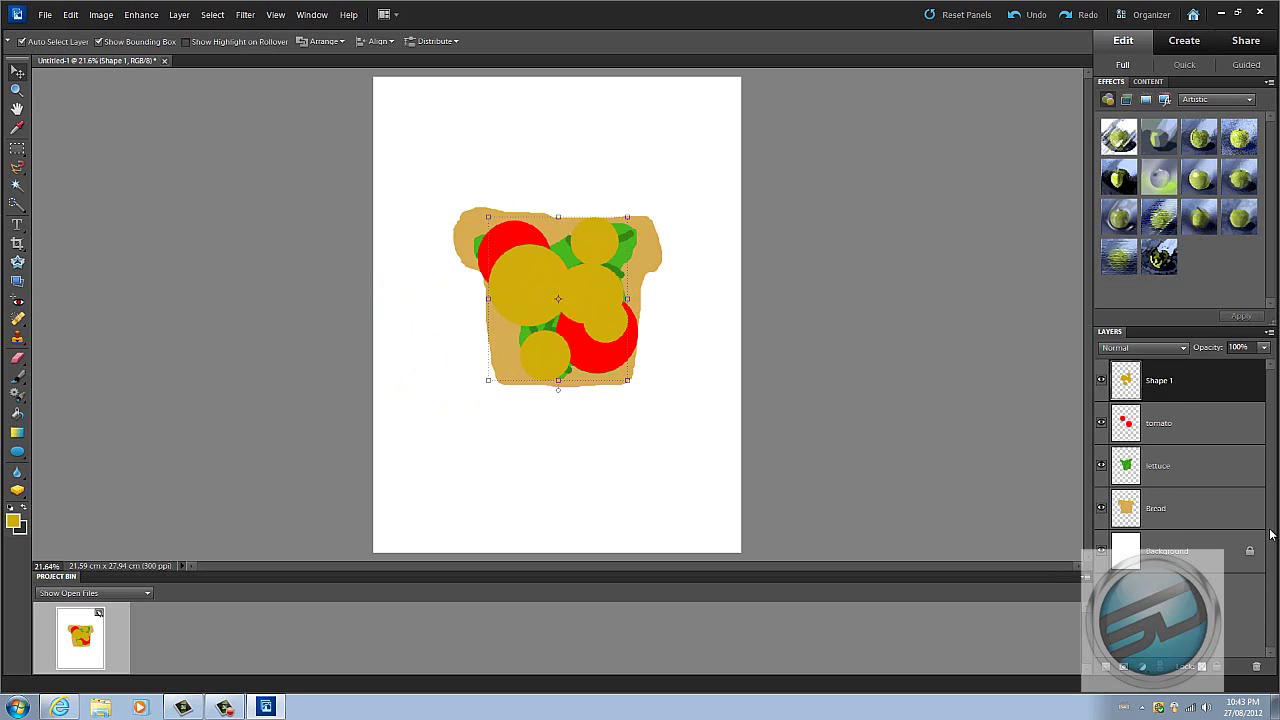
right_click(1159, 390)
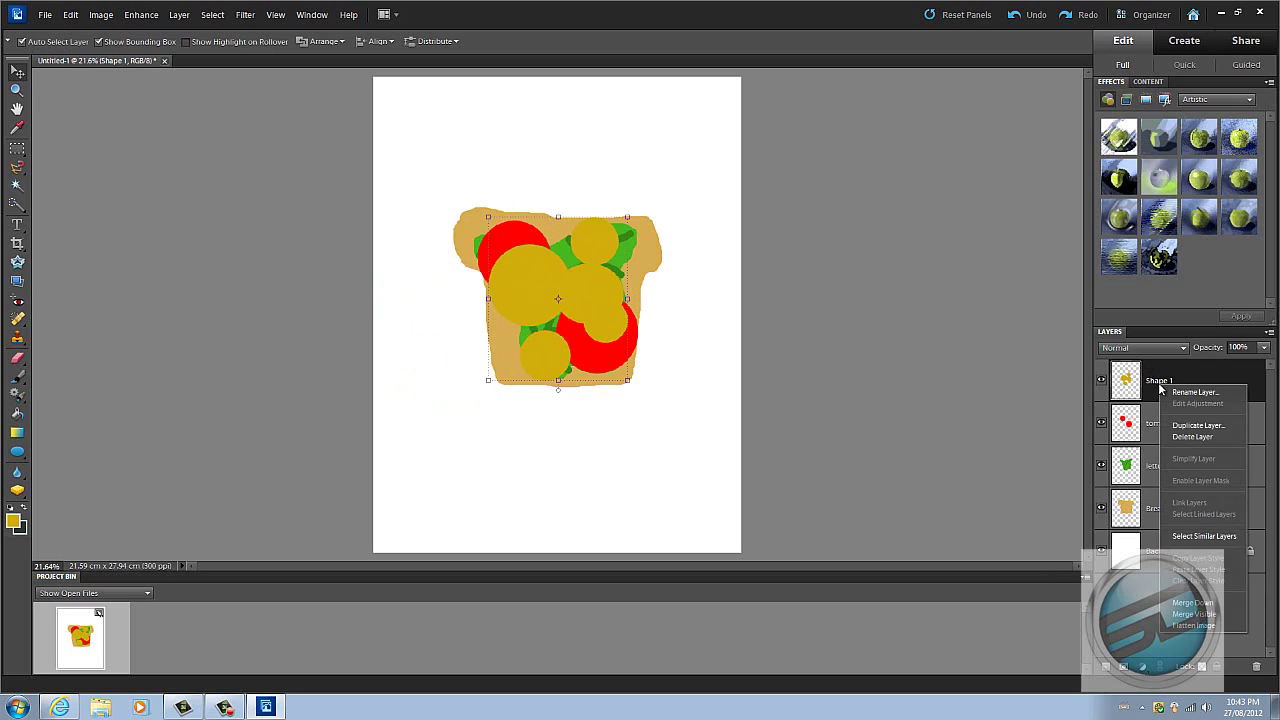
click(1177, 400)
text(meat)
key(Return)
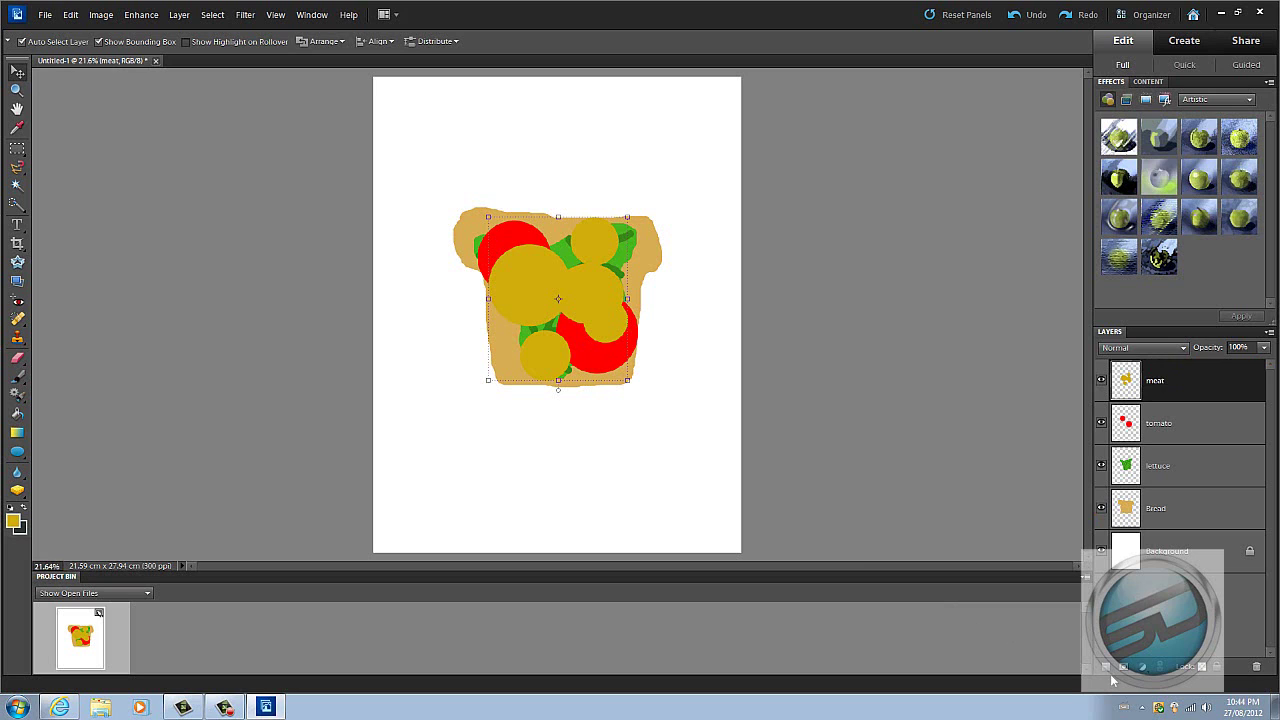
Add a new empty layer named Cheese above meat.
click(1106, 667)
right_click(1165, 386)
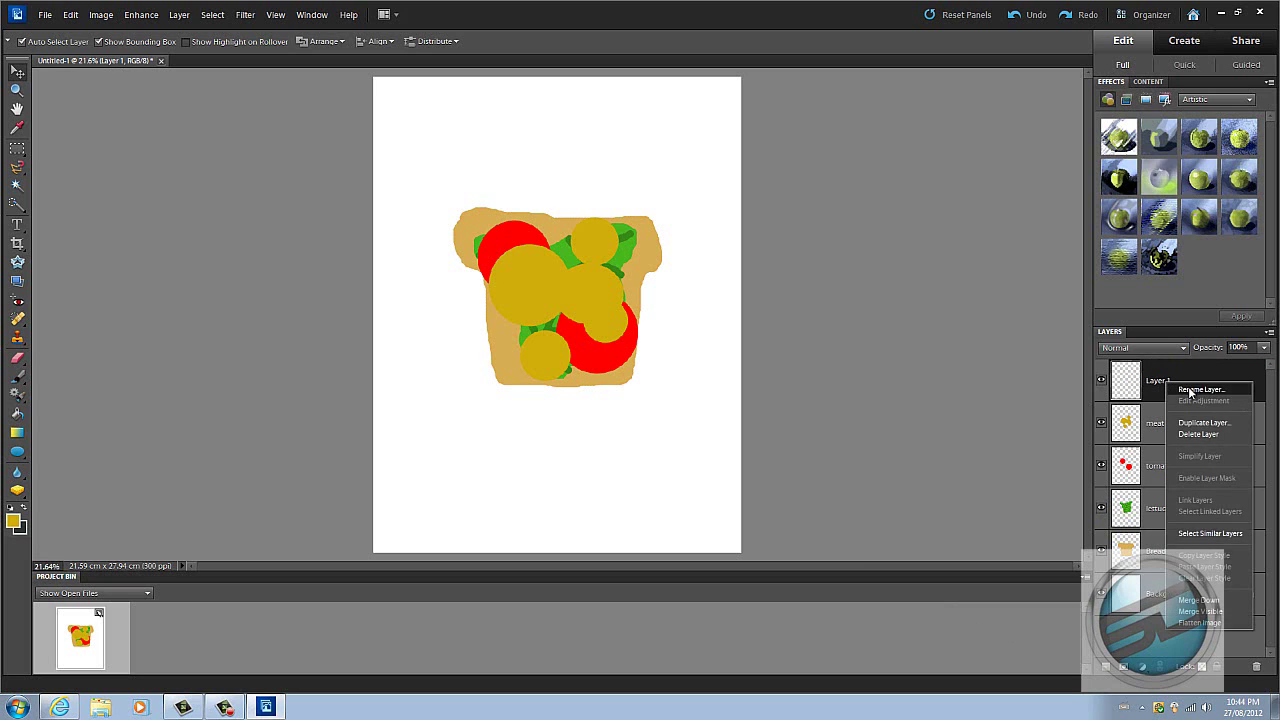
click(1188, 390)
text(Cheese)
key(Return)
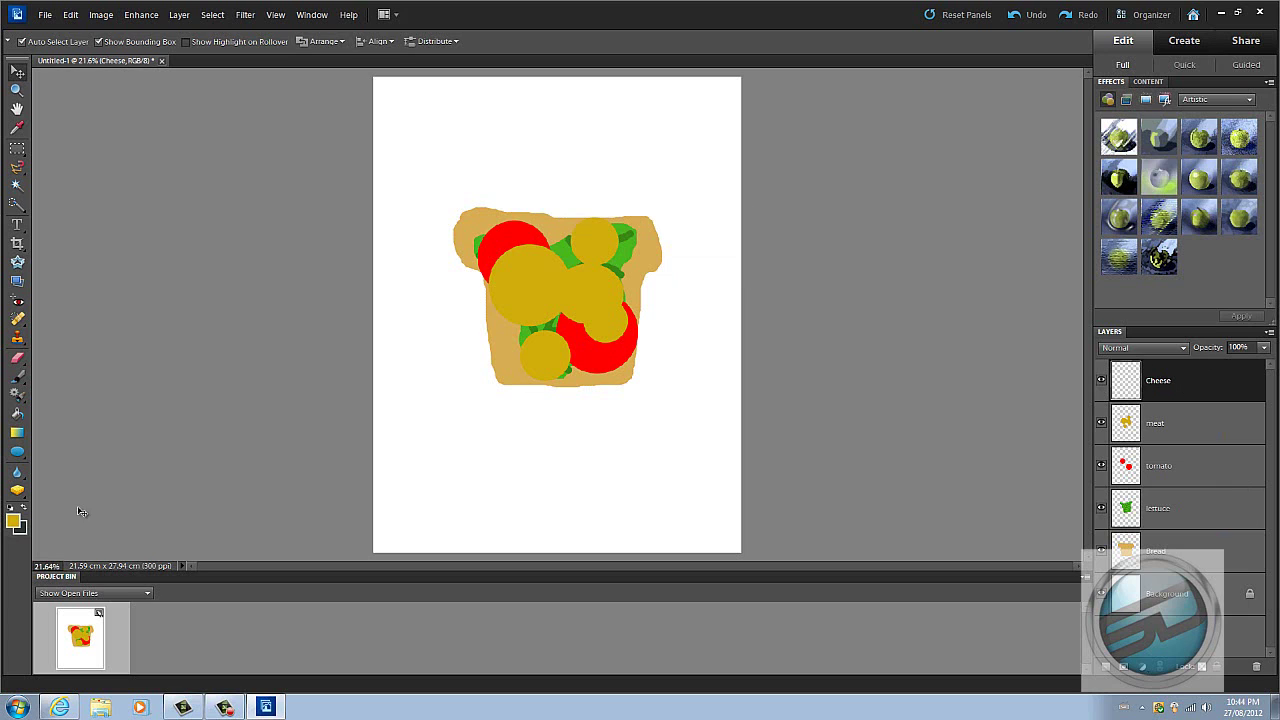
Draw a rectangle with the Rectangle Tool over the middle of the sandwich.
click(17, 455)
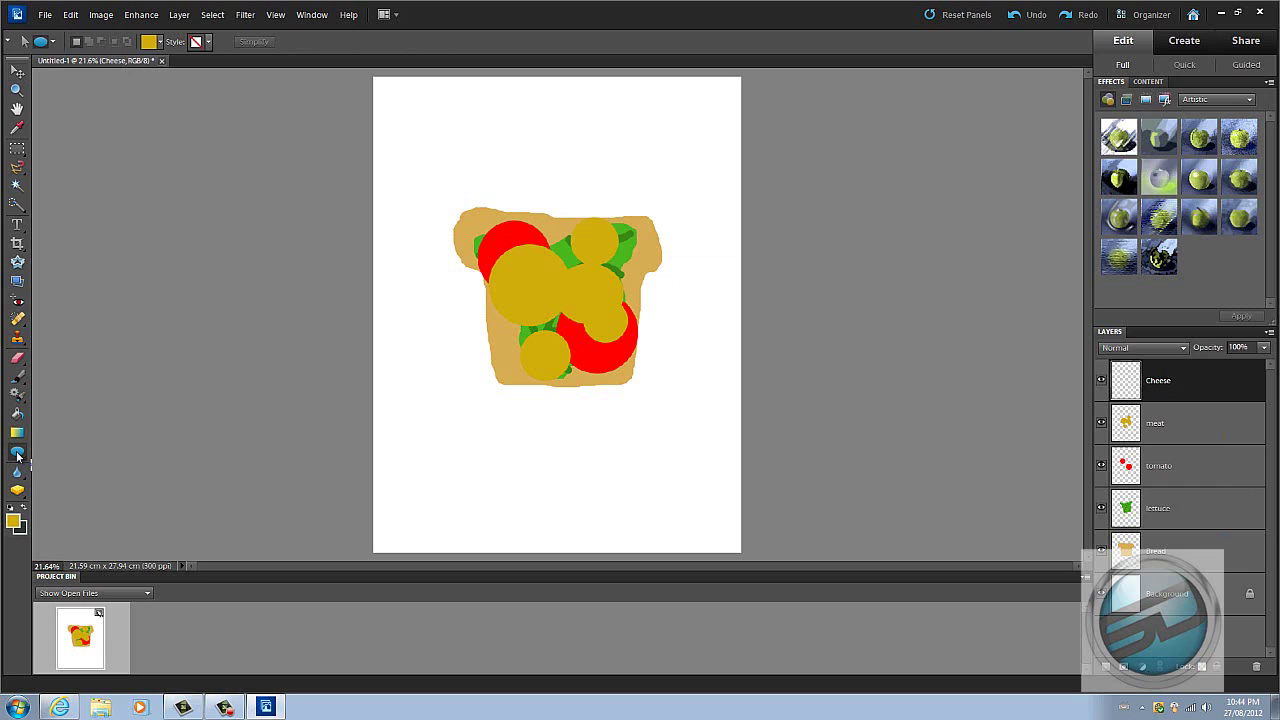
right_click(17, 455)
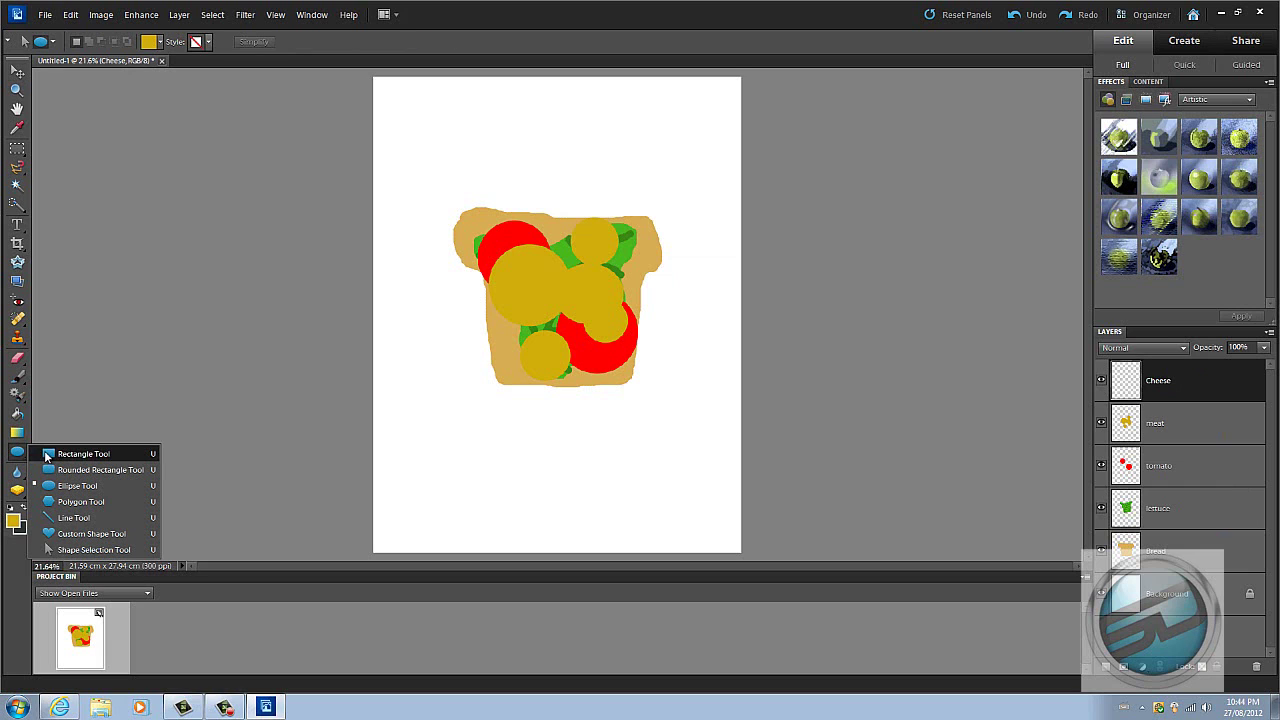
click(47, 455)
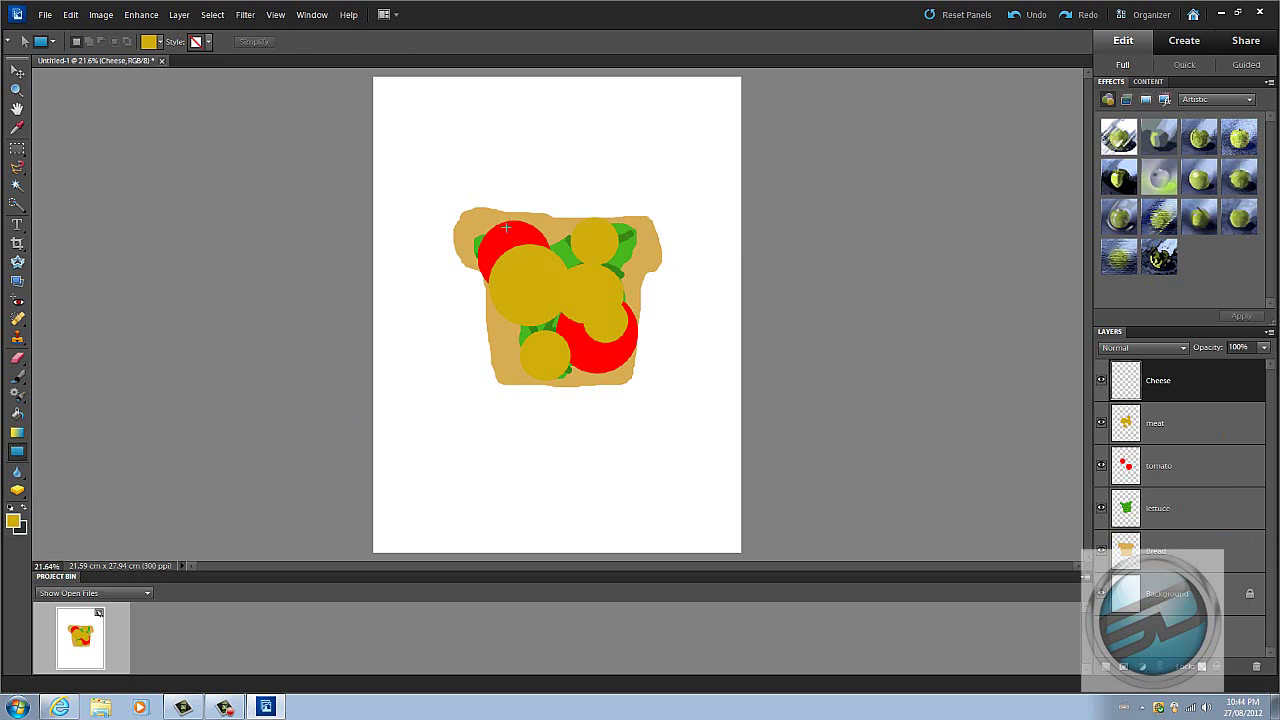
drag(501, 217, 624, 381)
Recolour the rectangle to bright yellow dfe139.
click(149, 41)
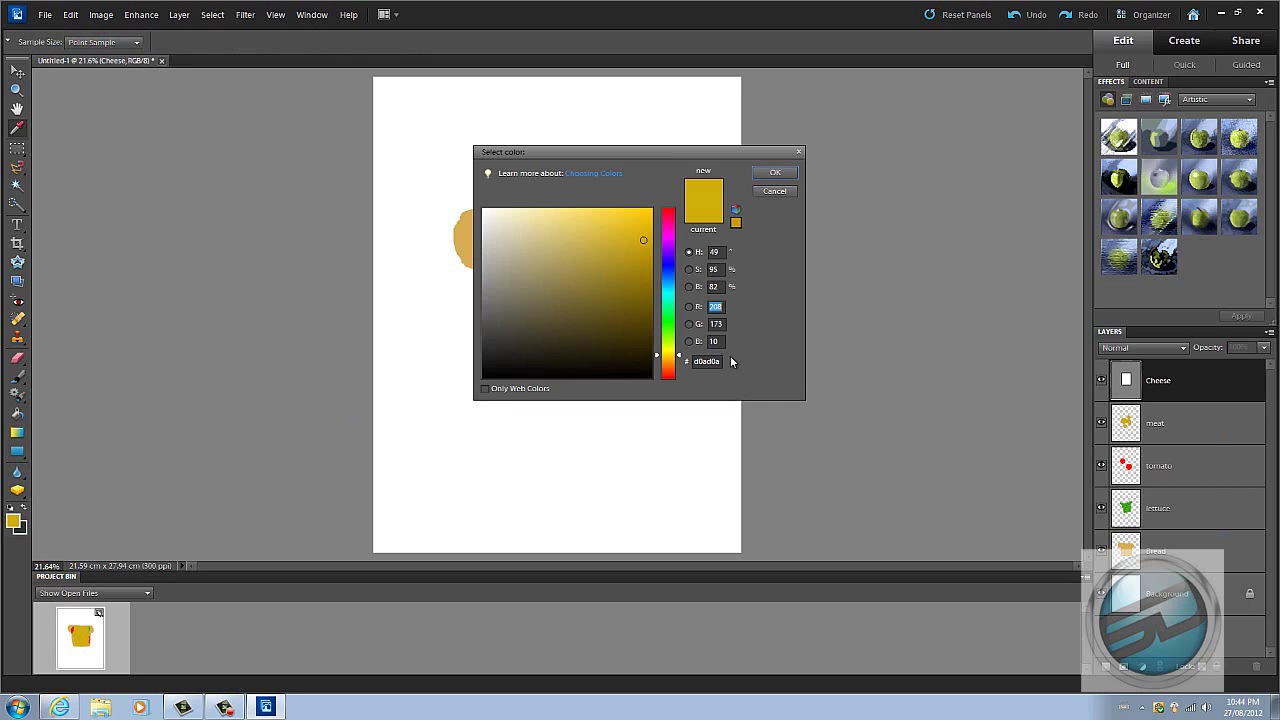
click(667, 329)
drag(667, 342, 667, 350)
click(624, 217)
click(607, 229)
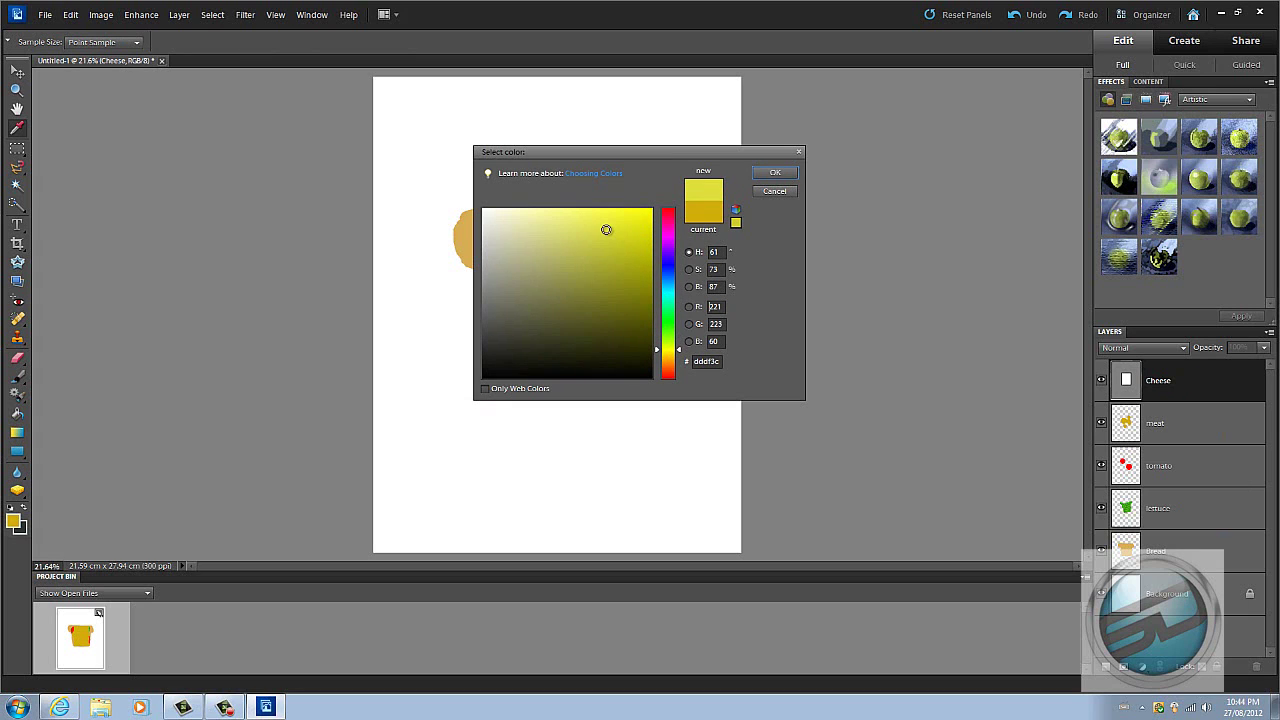
click(774, 172)
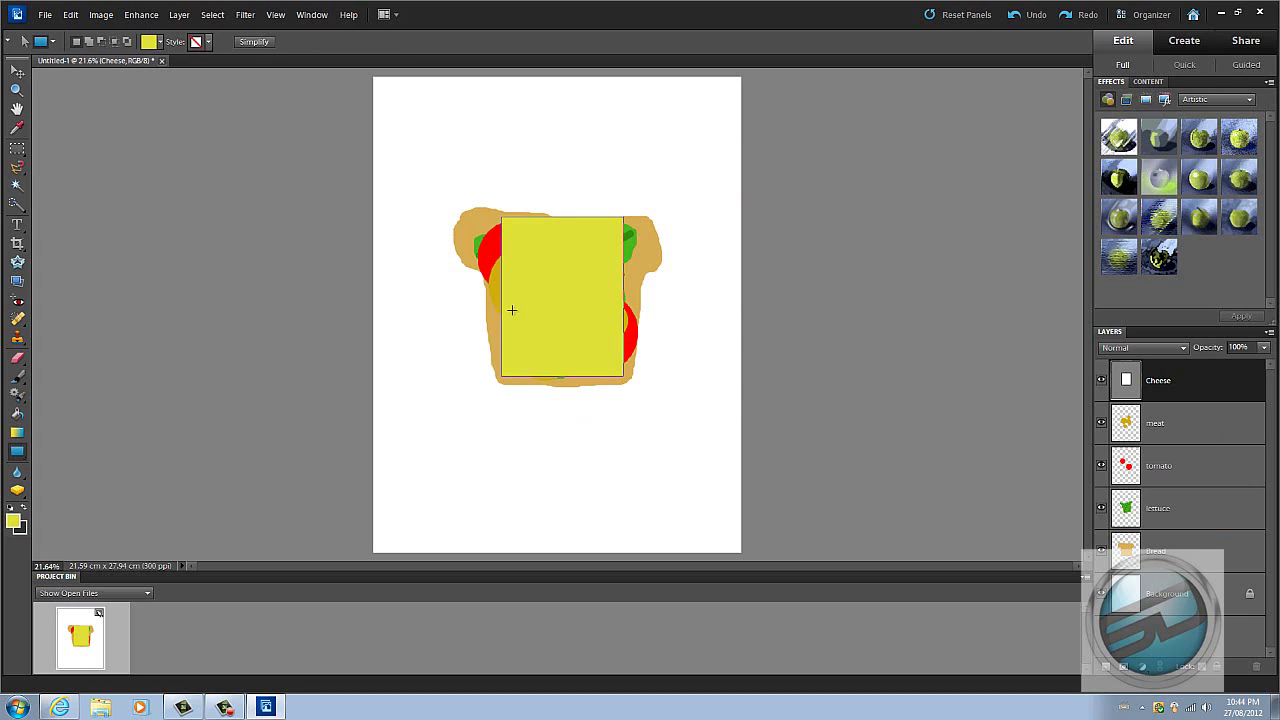
Nudge the cheese rectangle down and simplify the Cheese layer into pixels.
key(v)
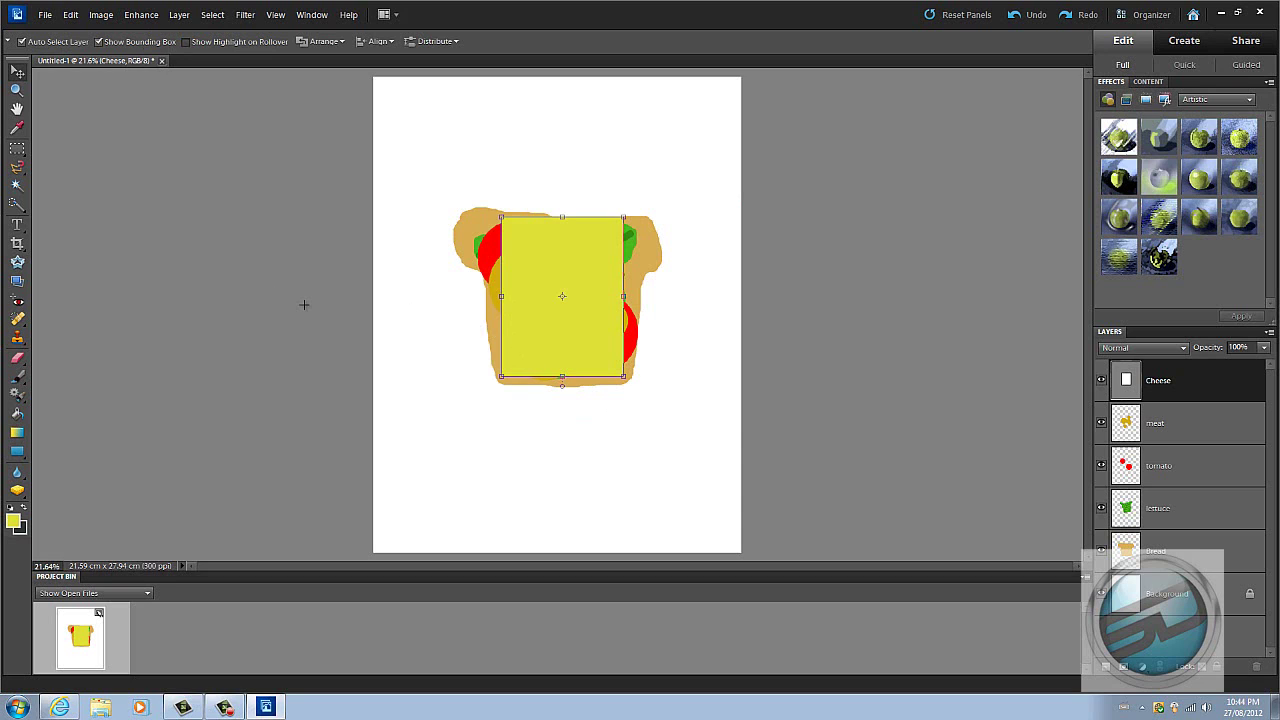
key(Down)
key(Down)
key(Down)
key(Down)
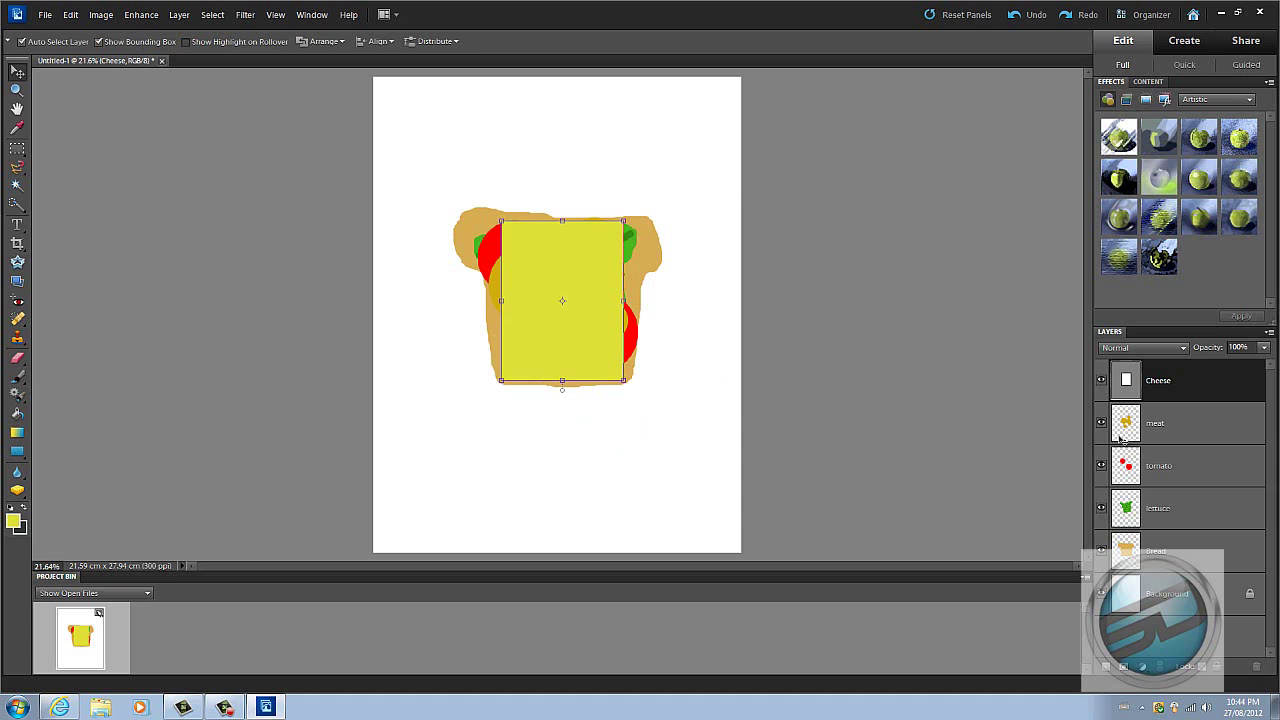
right_click(1189, 386)
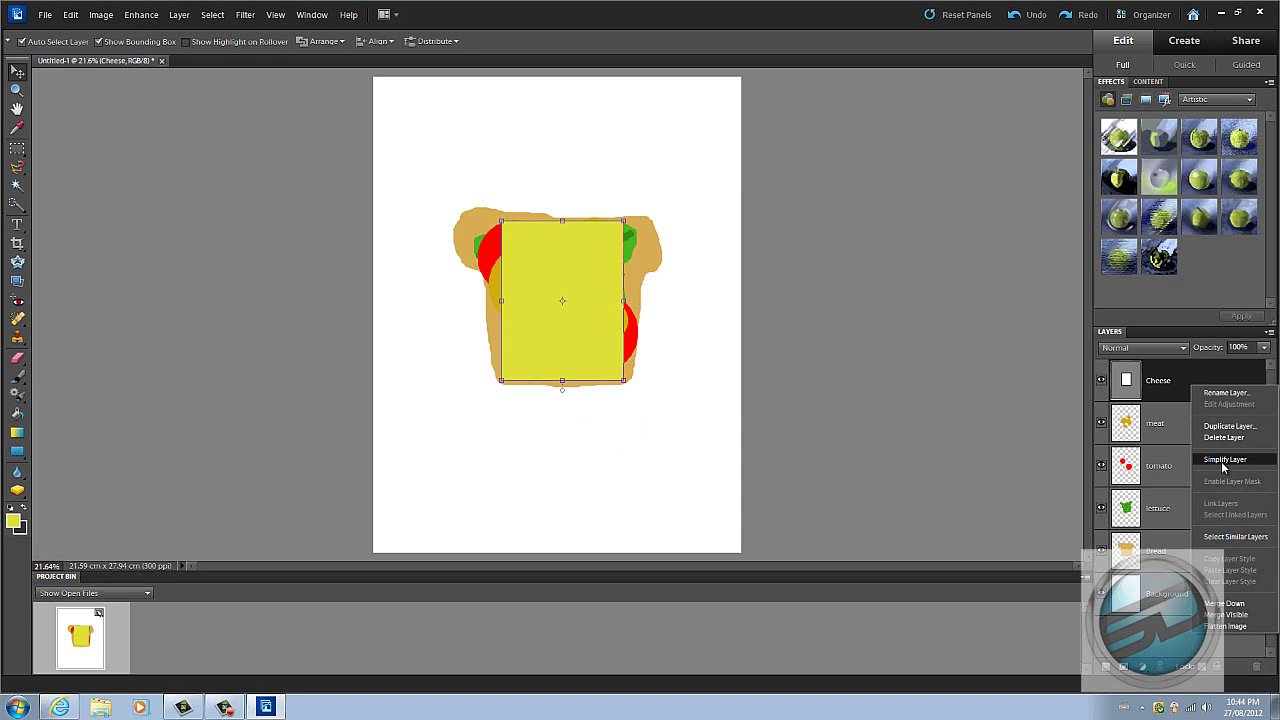
click(1224, 460)
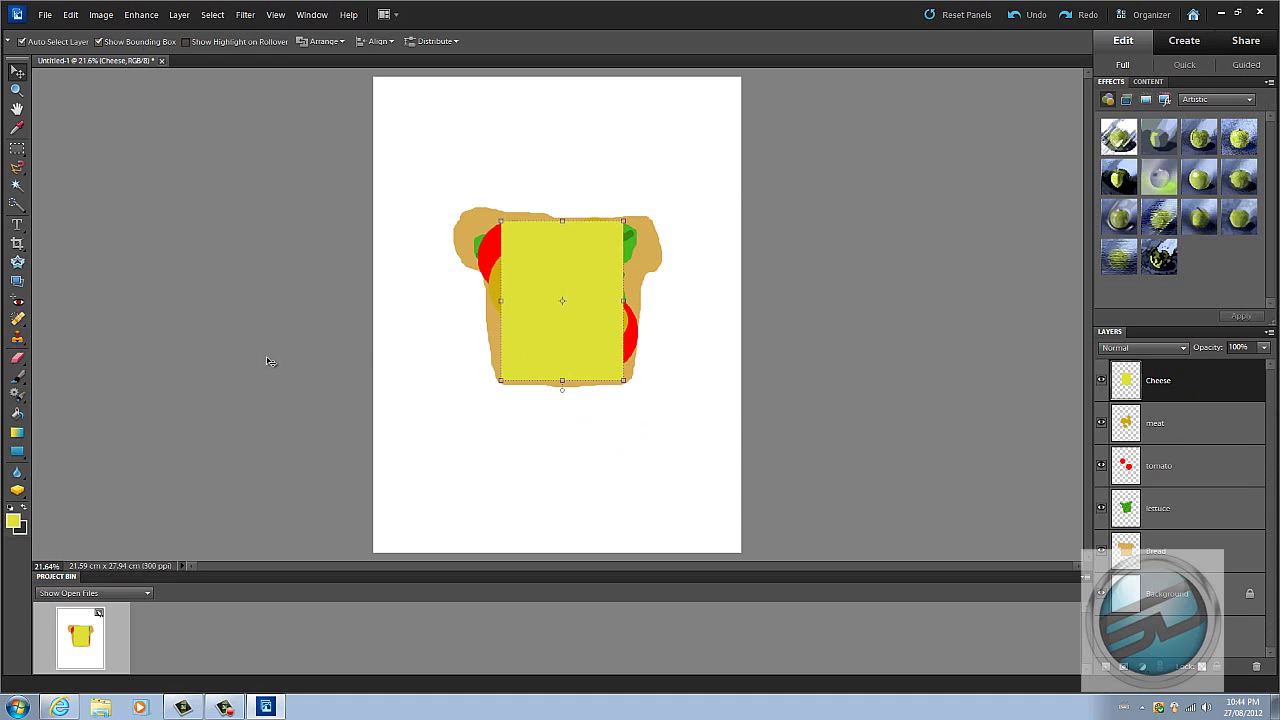
Erase several small round holes and a short diagonal gap inside the cheese.
click(16, 359)
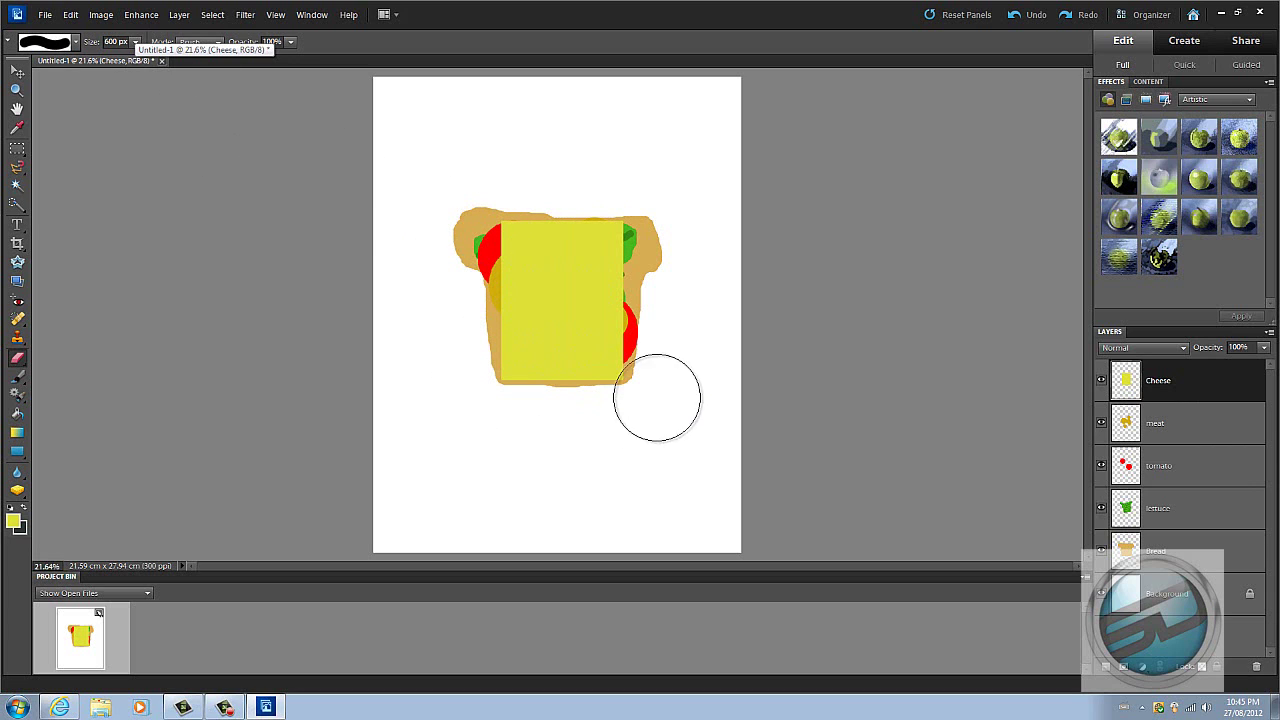
key(bracketleft)
key(bracketleft)
key(bracketleft)
key(bracketleft)
key(bracketleft)
key(bracketleft)
key(bracketleft)
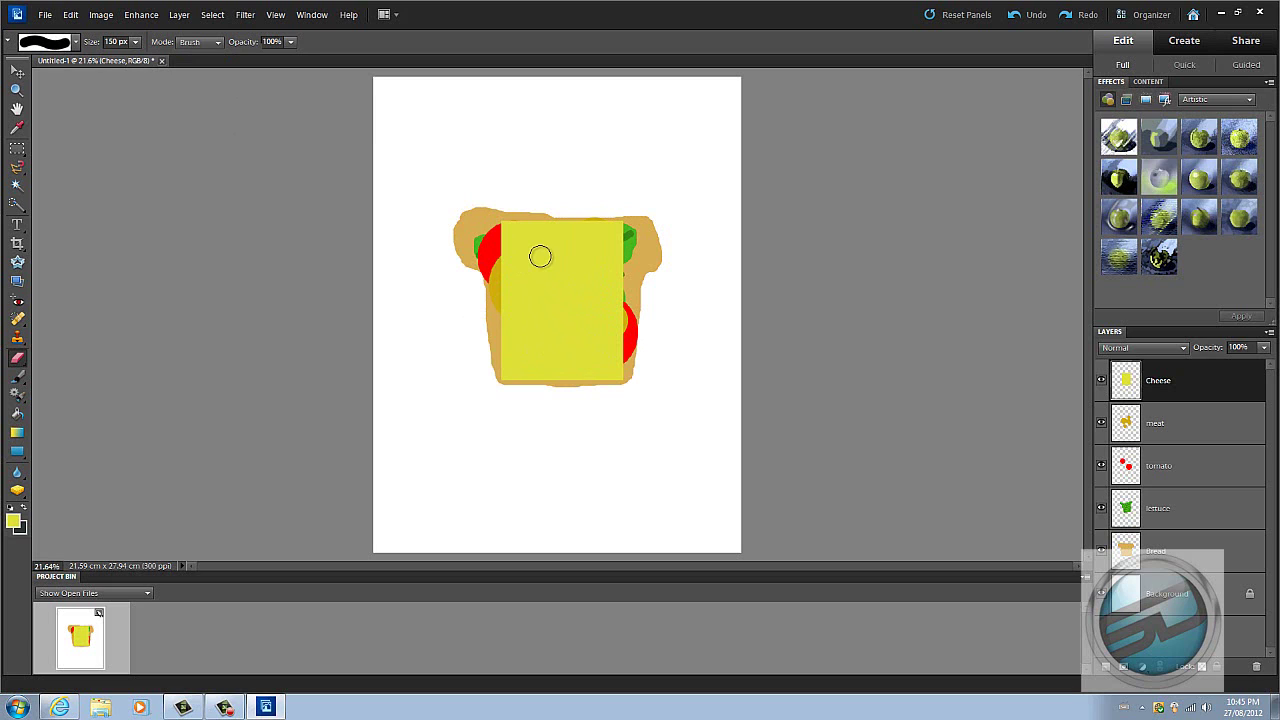
click(513, 237)
click(574, 303)
click(595, 359)
click(543, 355)
click(600, 233)
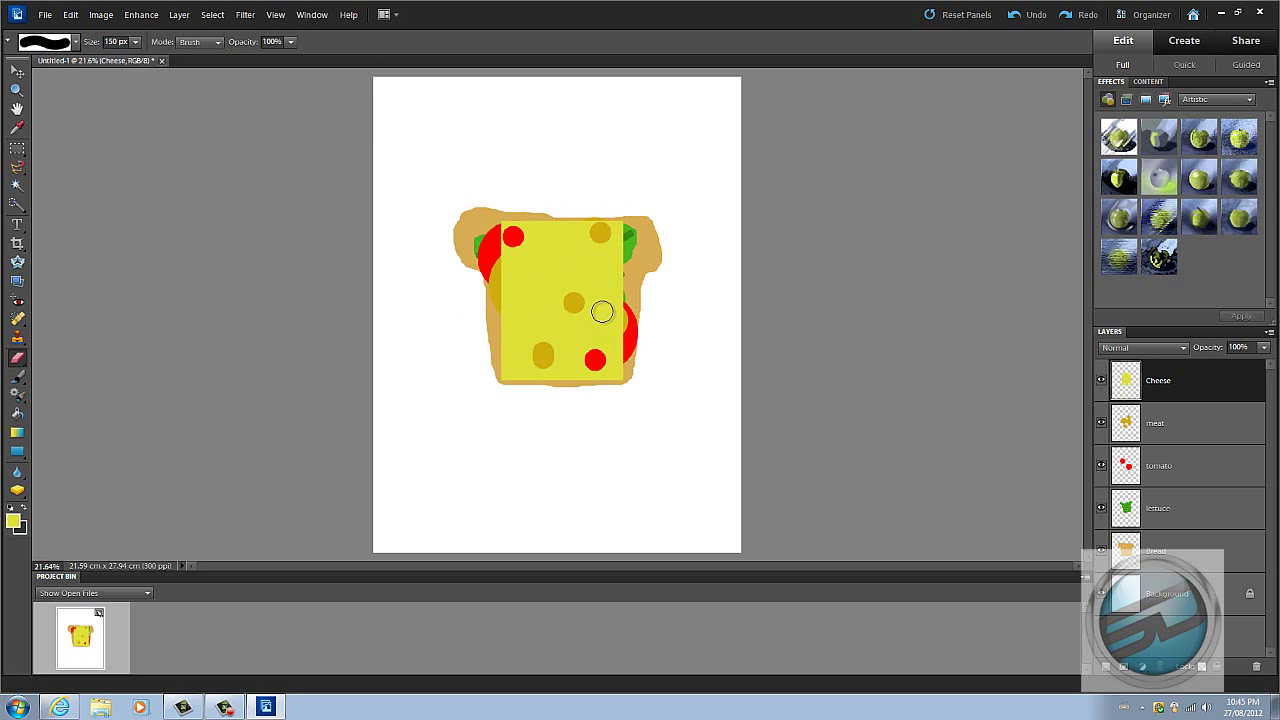
key(bracketright)
key(bracketright)
key(bracketright)
key(bracketright)
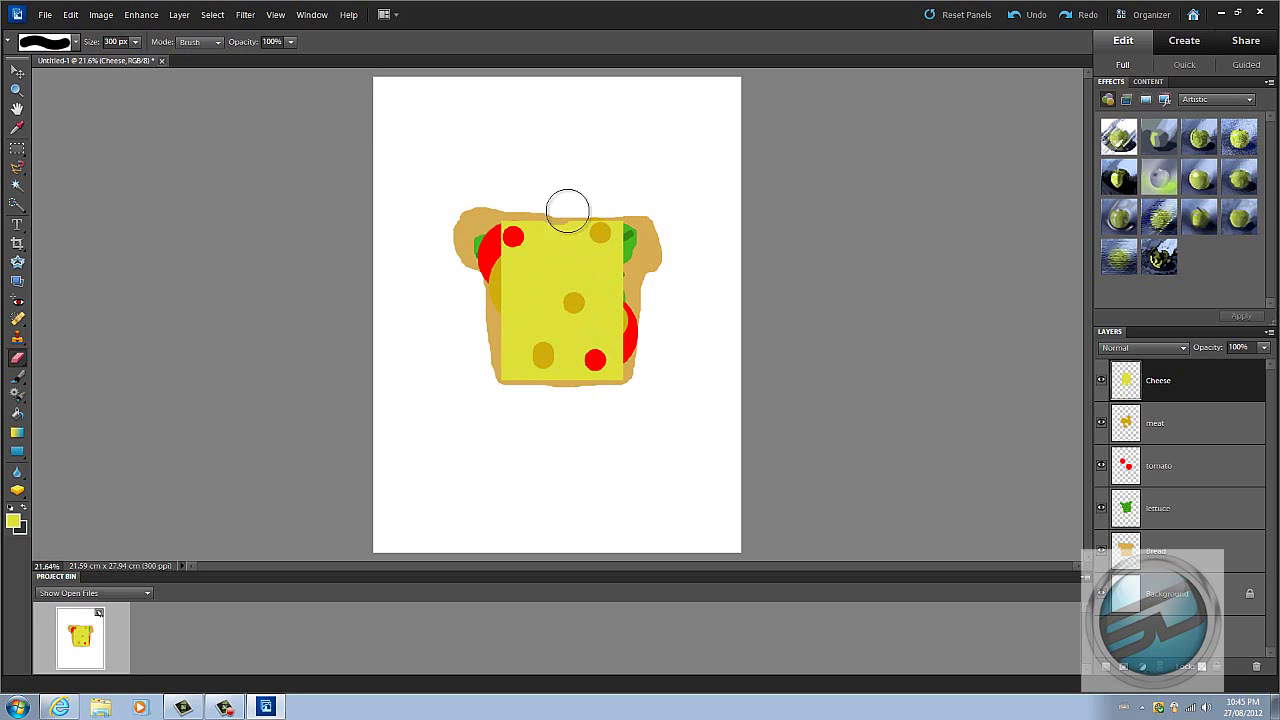
key(bracketleft)
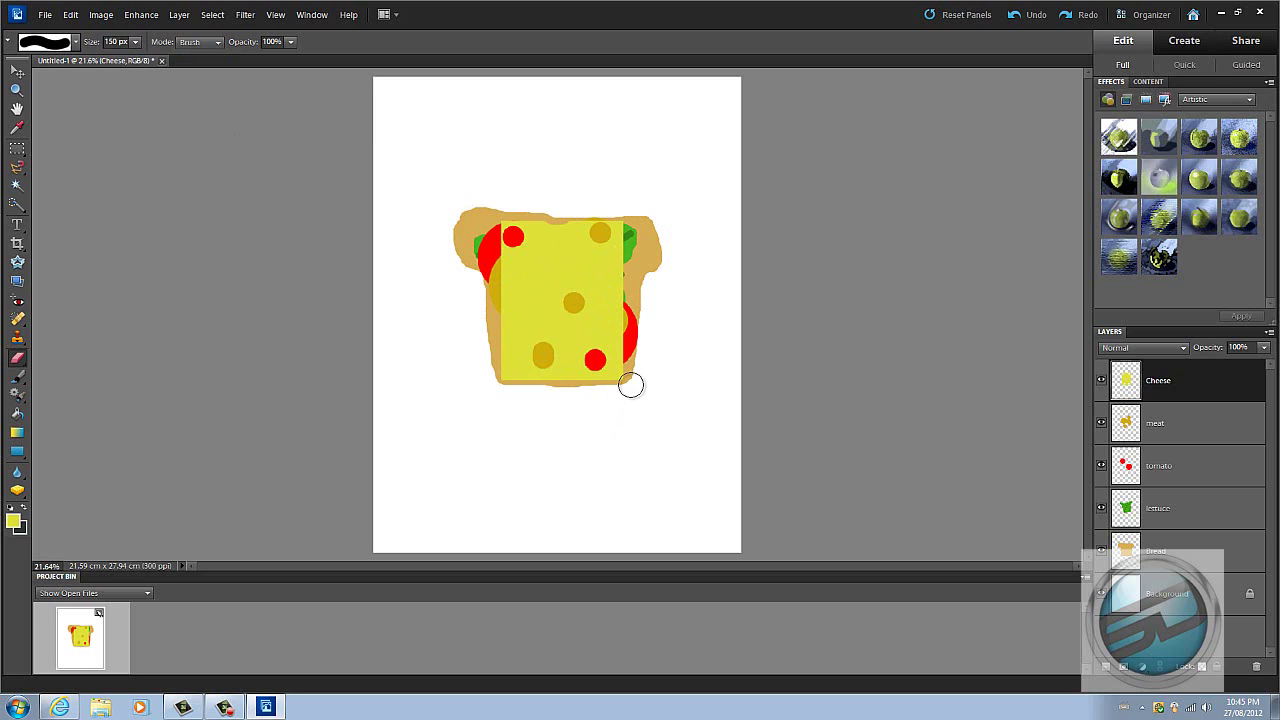
key(bracketleft)
key(bracketleft)
key(bracketleft)
key(bracketleft)
key(bracketleft)
key(bracketleft)
key(bracketleft)
key(bracketleft)
key(bracketleft)
key(bracketleft)
click(597, 273)
drag(504, 279, 513, 297)
Erase a larger hole and bites from the cheese's edges with an eraser up to 300 px.
key(bracketright)
key(bracketright)
key(bracketright)
key(bracketright)
key(bracketright)
click(528, 270)
key(bracketright)
key(bracketright)
key(bracketright)
key(bracketright)
click(616, 299)
key(bracketleft)
click(628, 380)
key(bracketright)
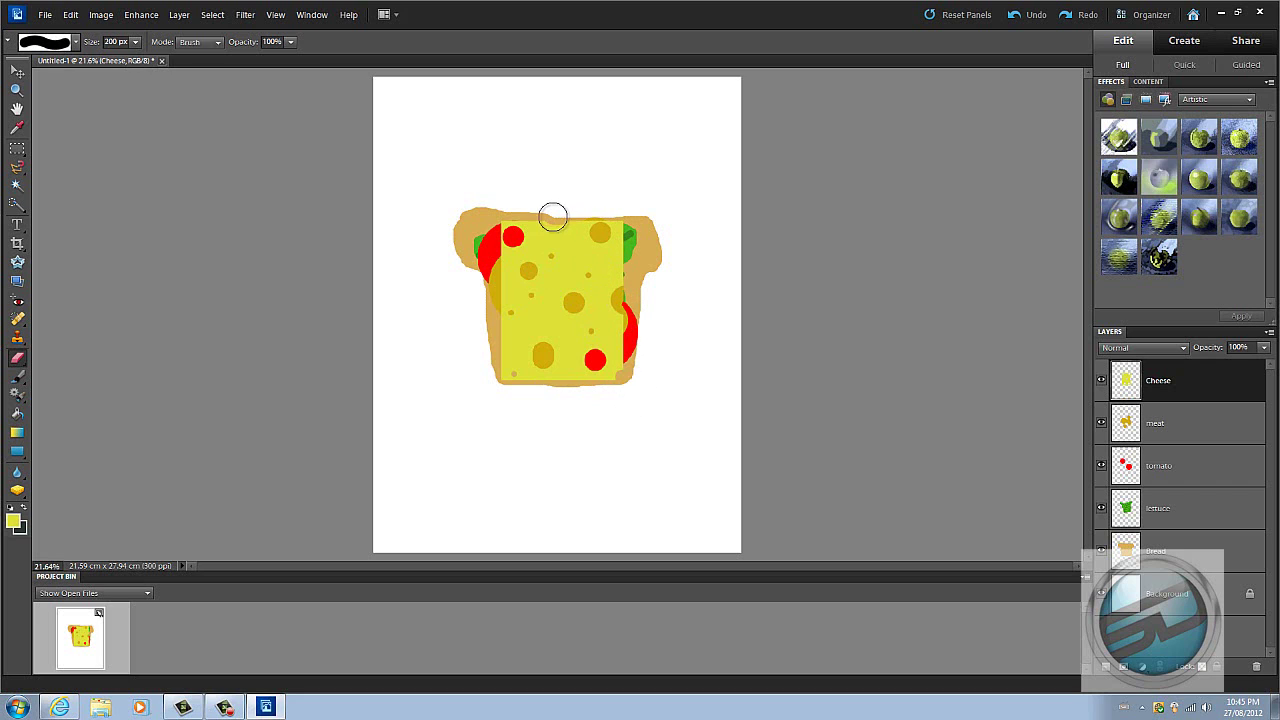
key(bracketright)
key(bracketright)
key(bracketright)
key(bracketright)
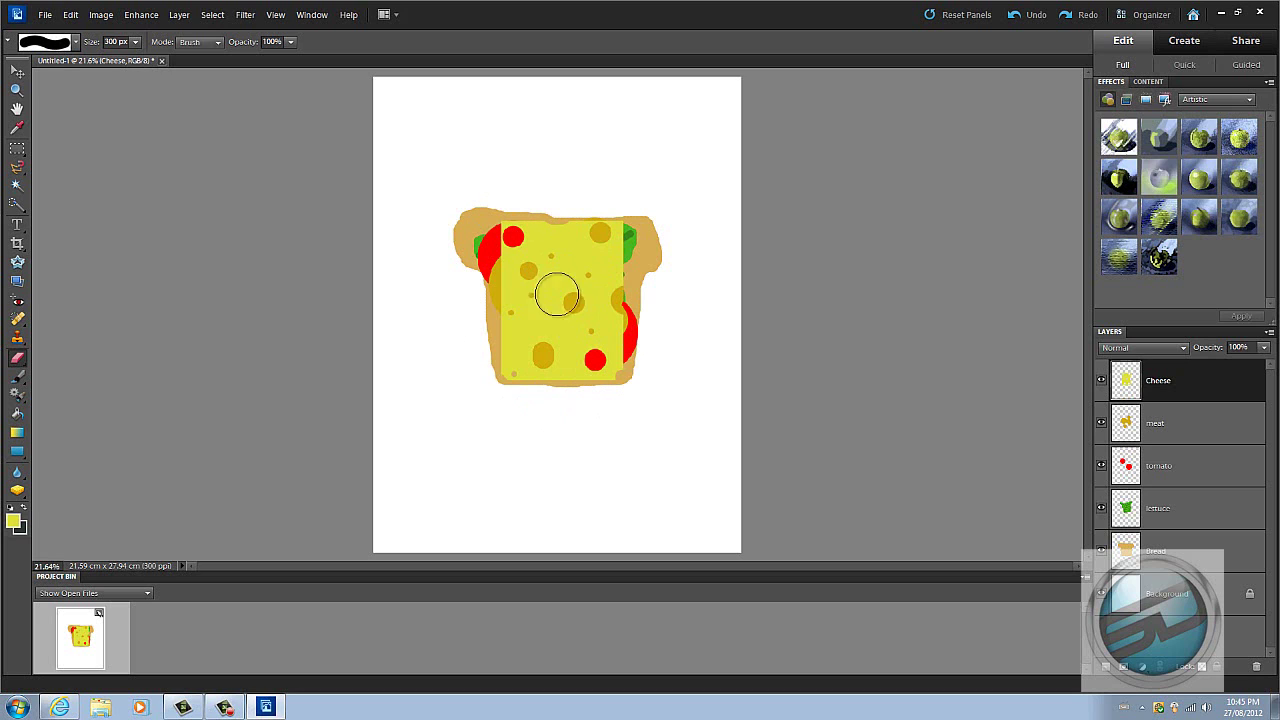
click(558, 220)
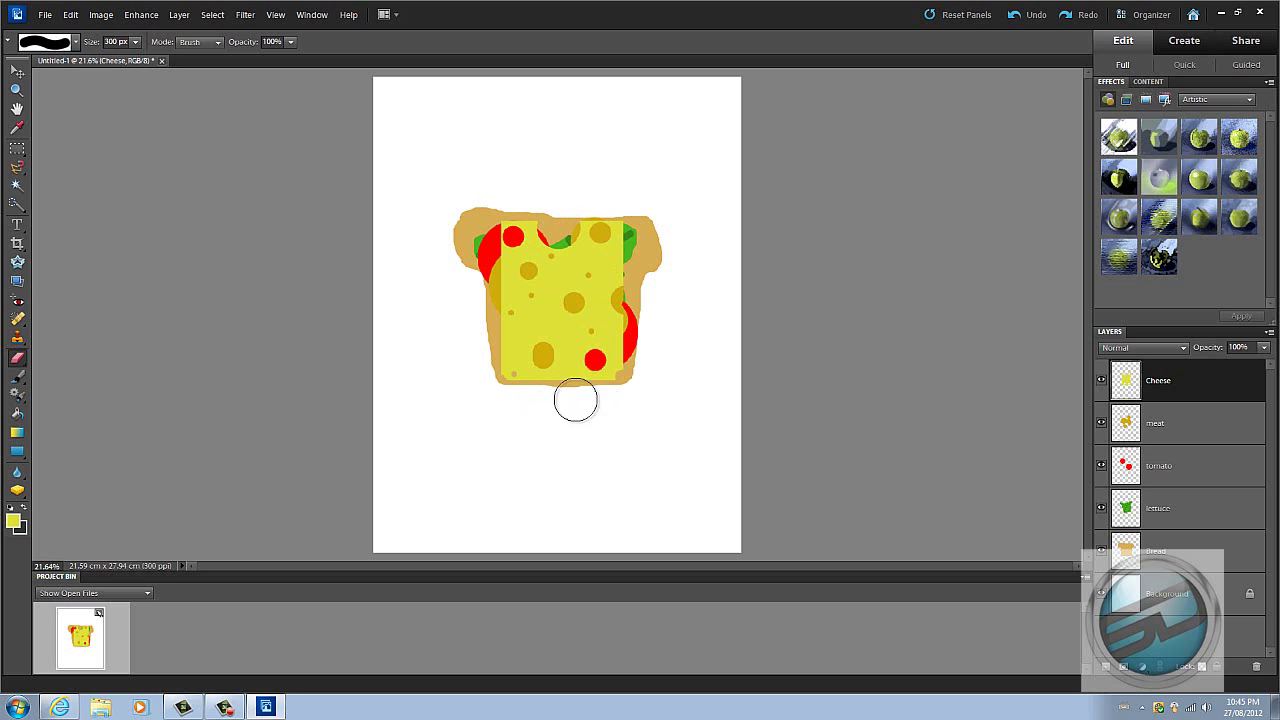
click(496, 340)
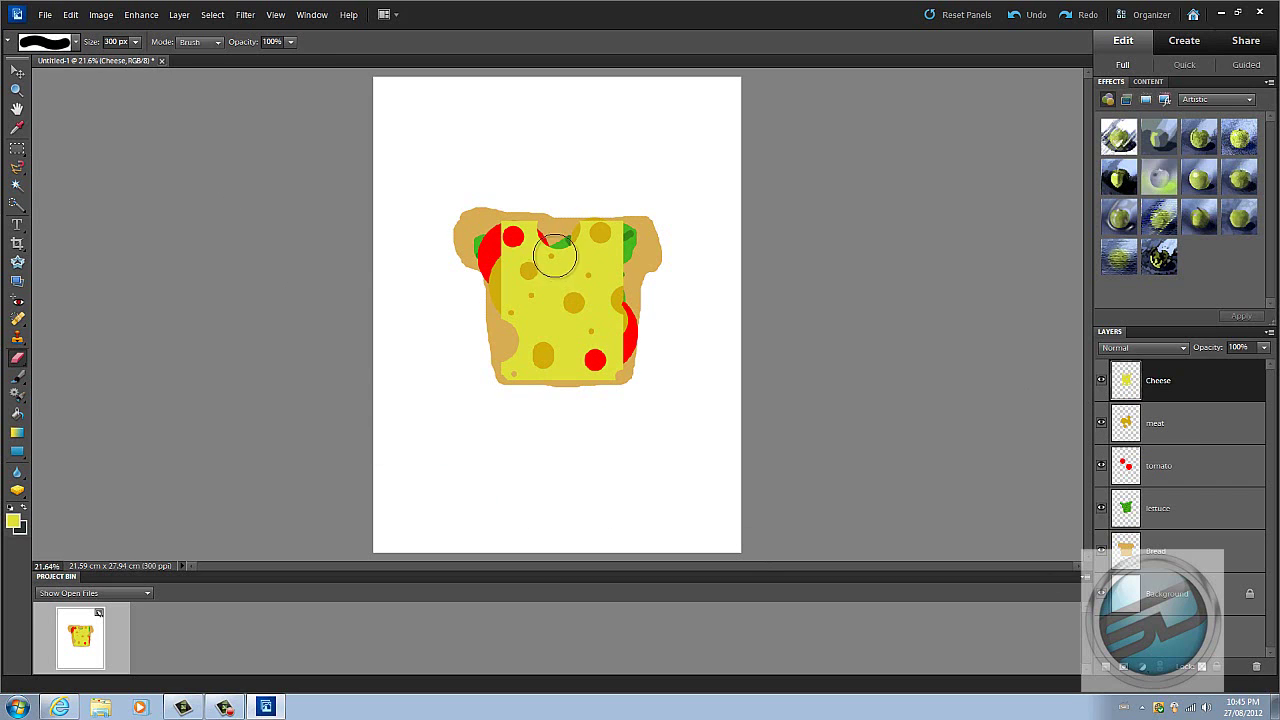
Turn off visibility of the Cheese, meat, lettuce and tomato layers.
click(1101, 381)
click(1101, 424)
click(1113, 470)
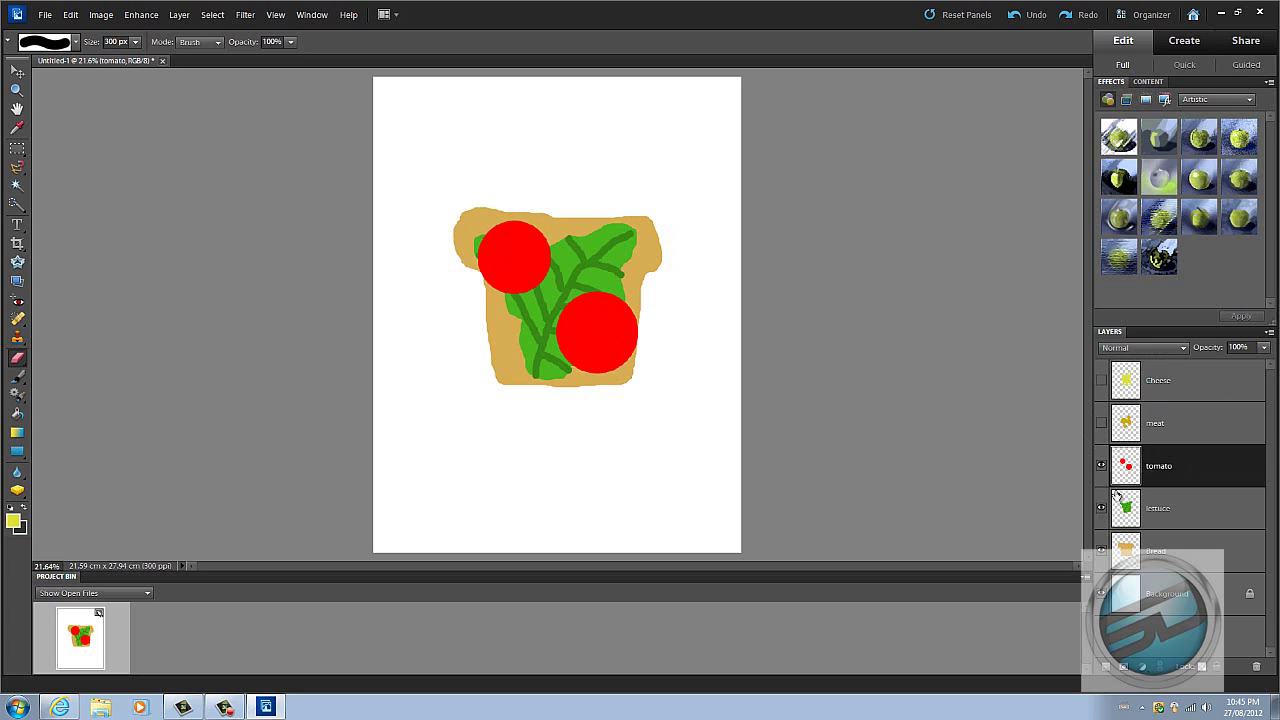
click(1101, 509)
click(1101, 467)
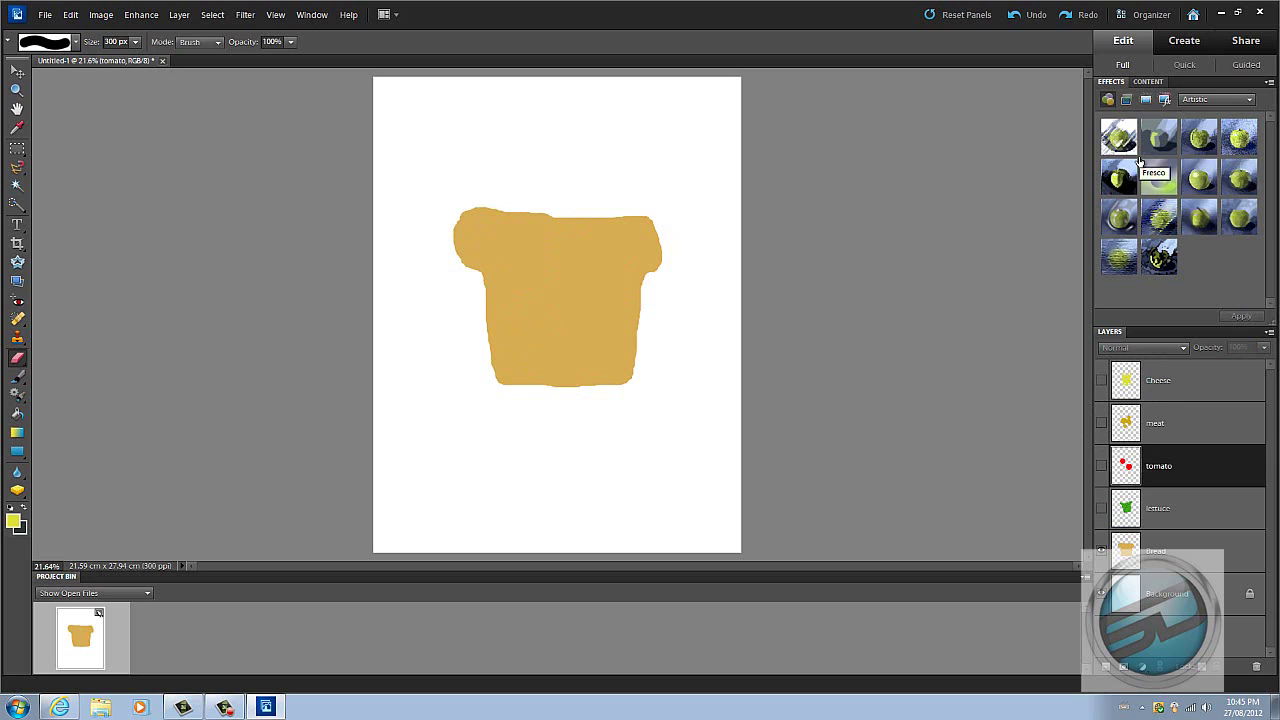
Apply the Simple Inner bevel layer style to the Bread layer.
click(1128, 101)
click(1201, 137)
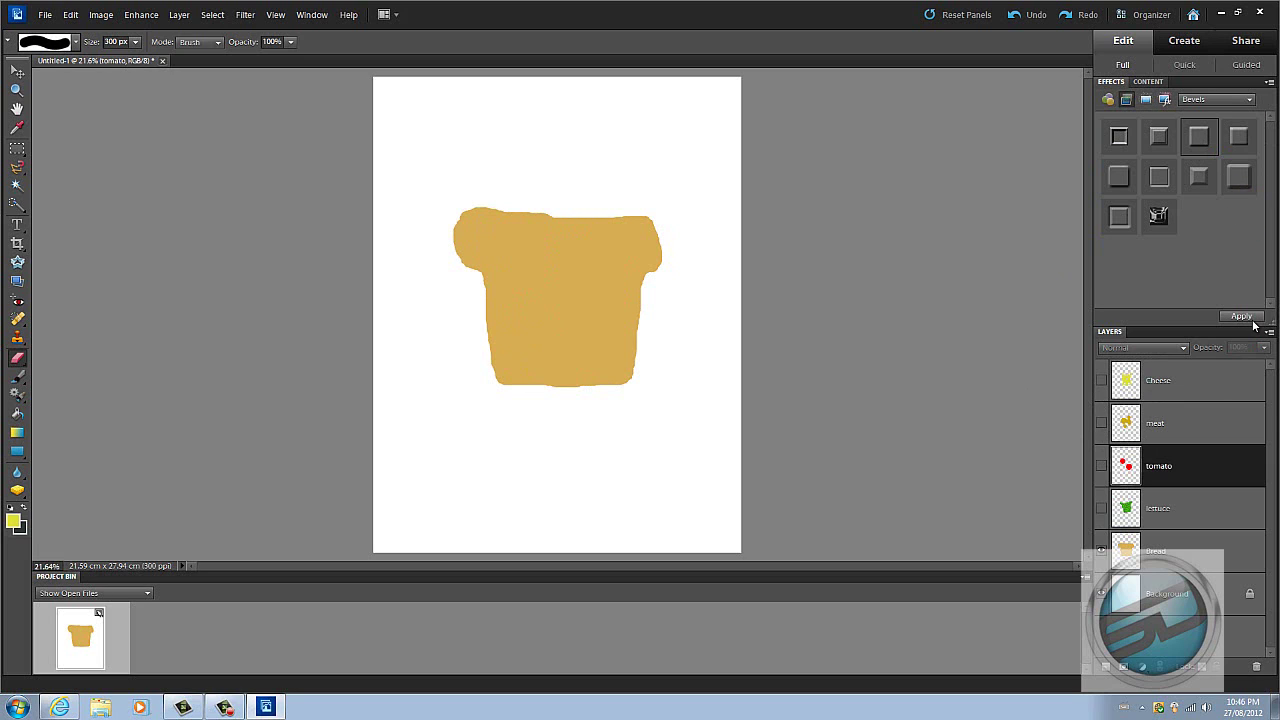
click(1207, 545)
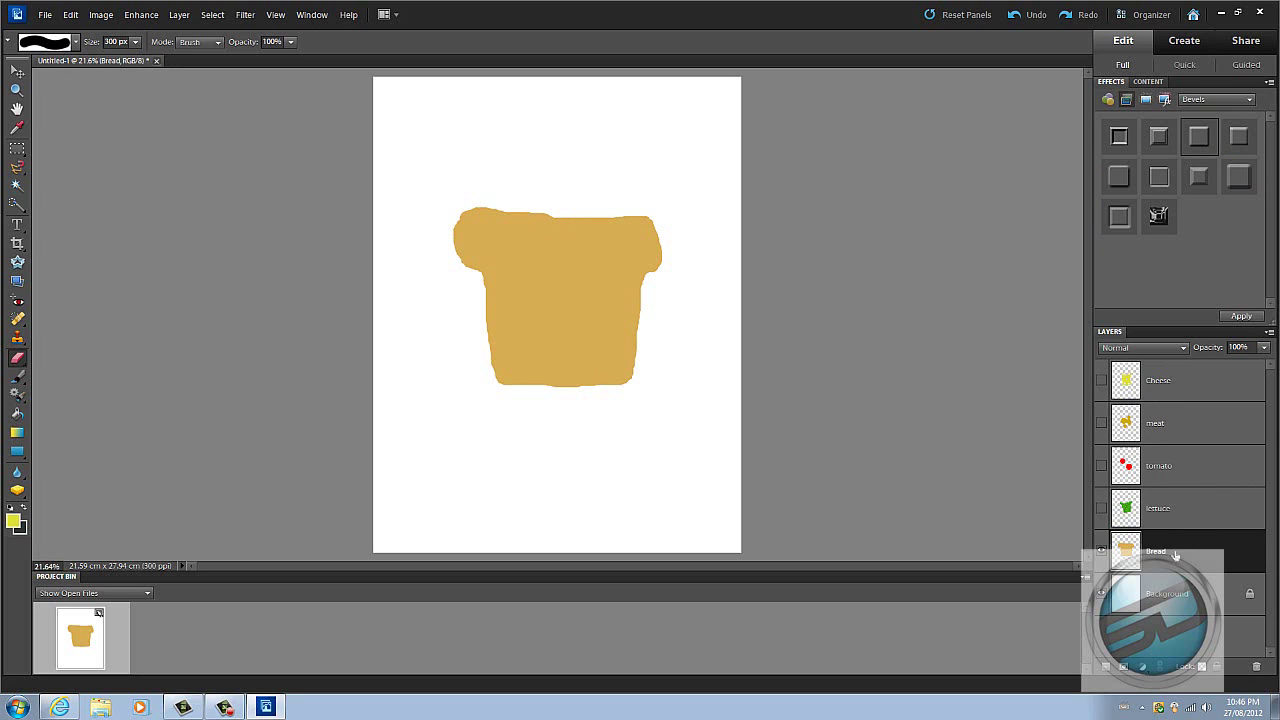
click(1241, 316)
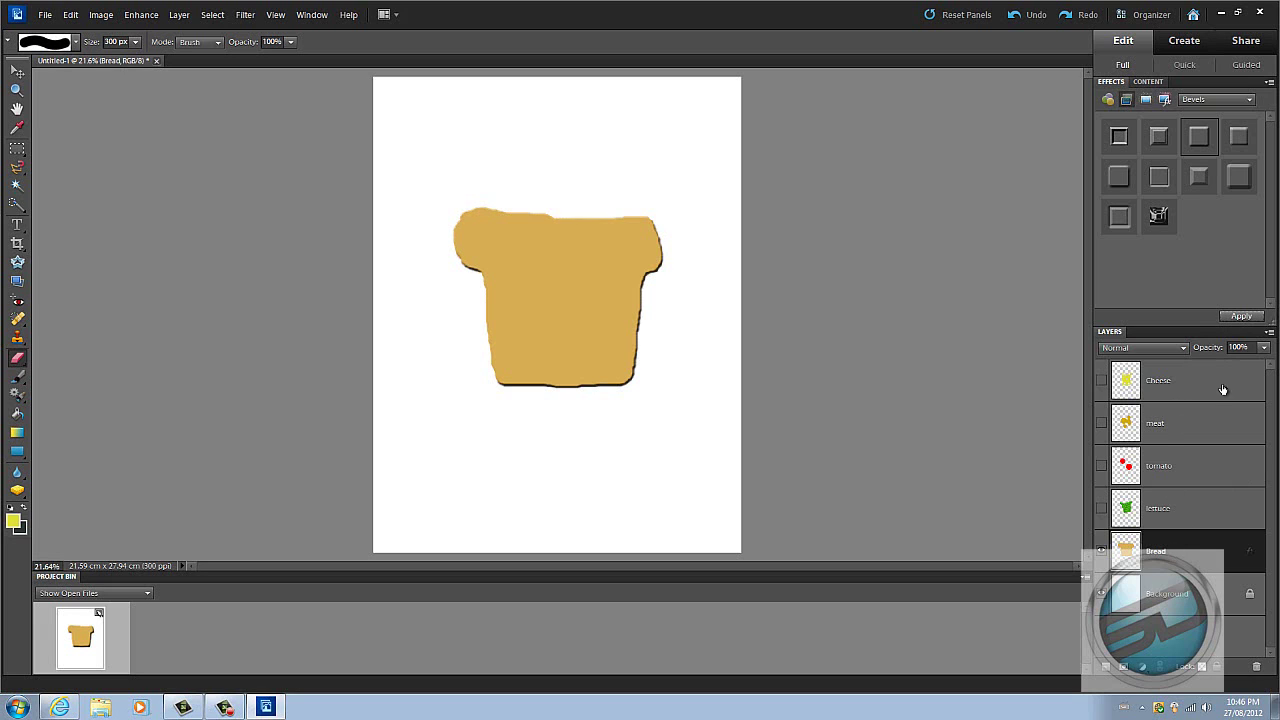
click(1238, 136)
click(1245, 318)
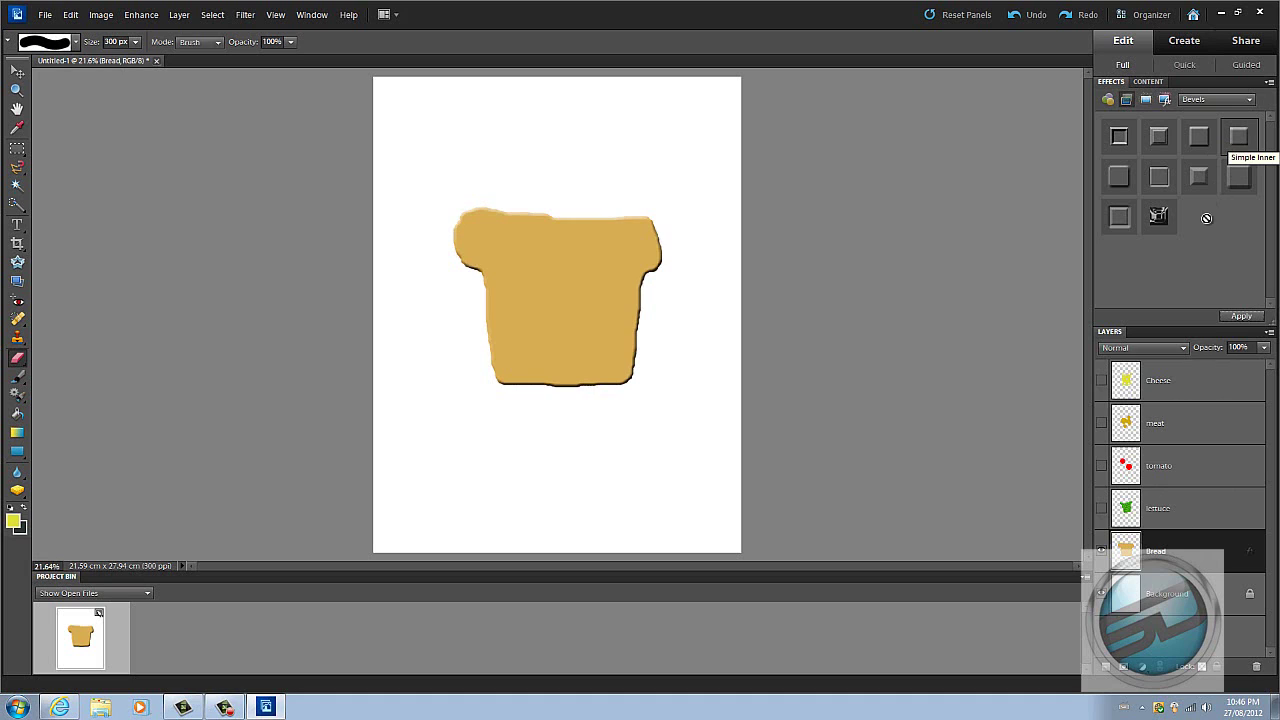
Show the lettuce layer and apply the Scalloped Edge bevel to it.
click(1102, 512)
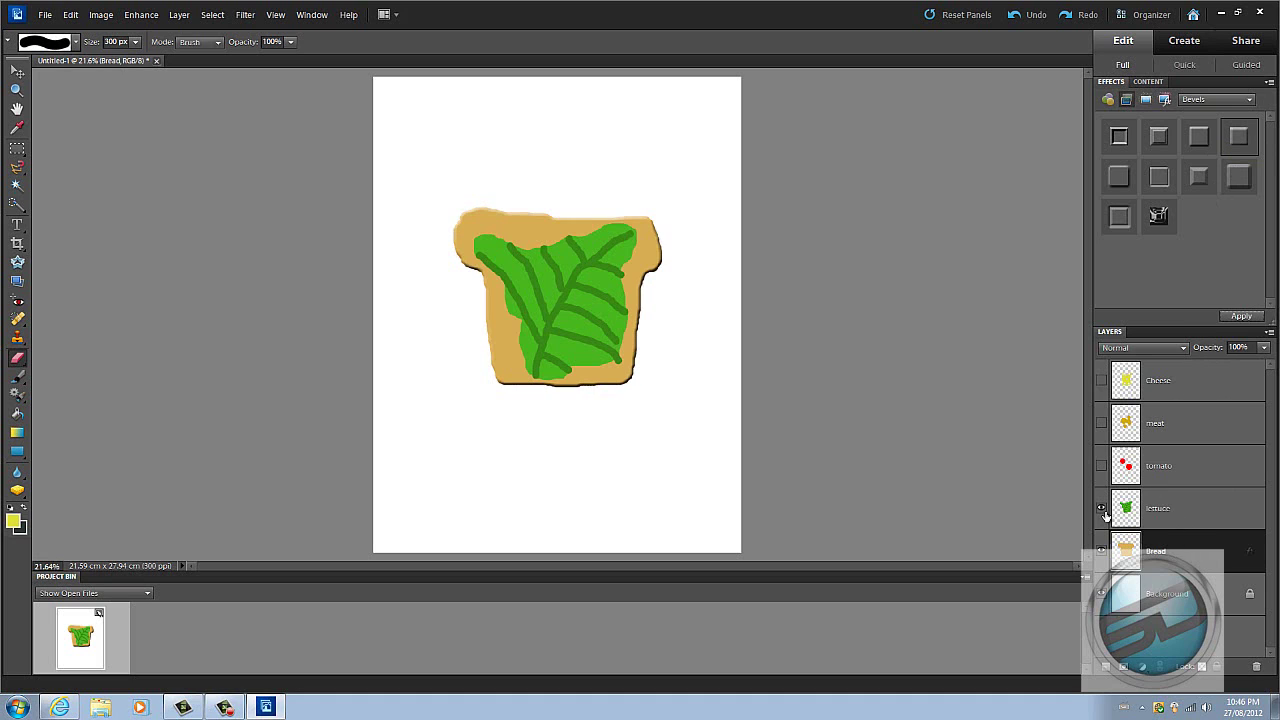
click(1209, 513)
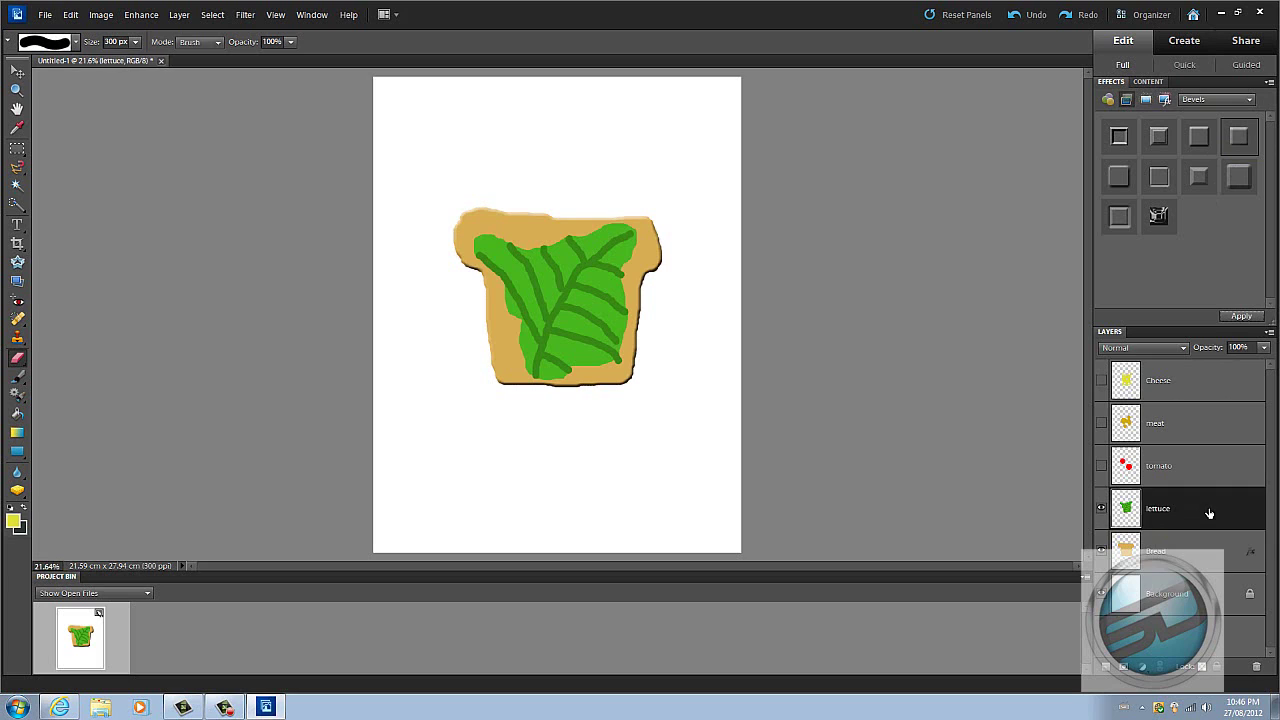
click(1197, 140)
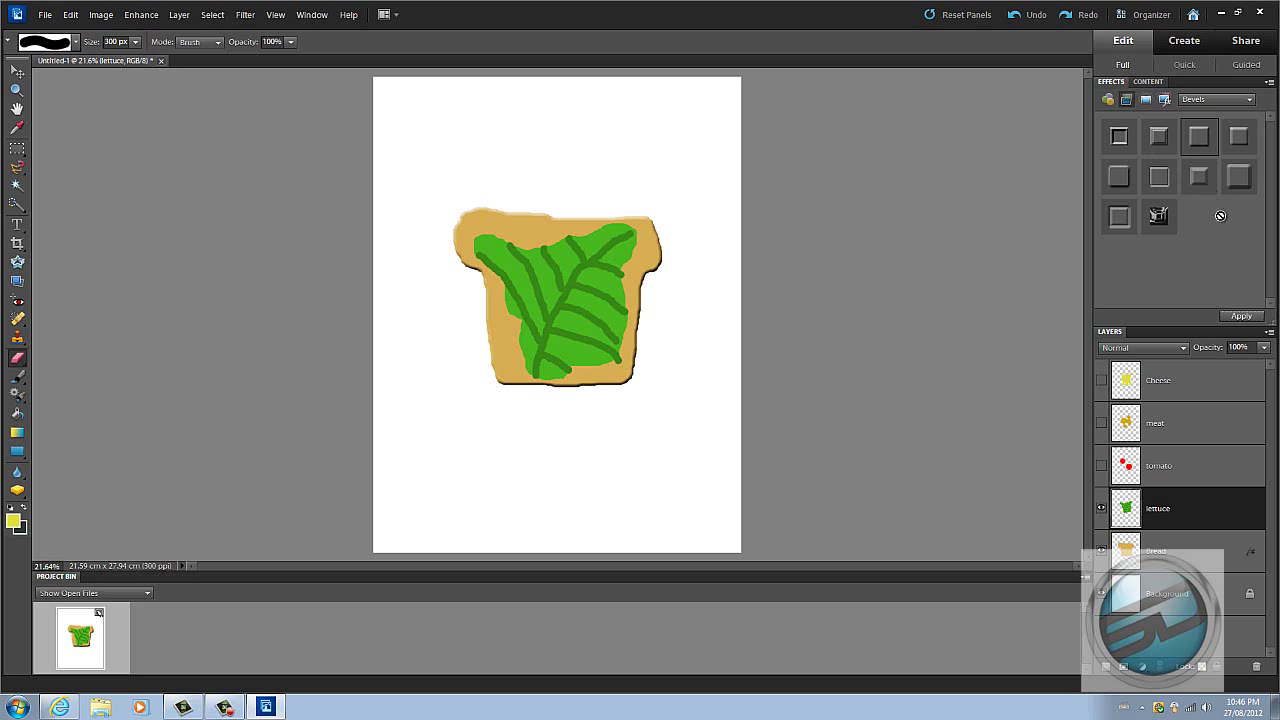
click(1241, 316)
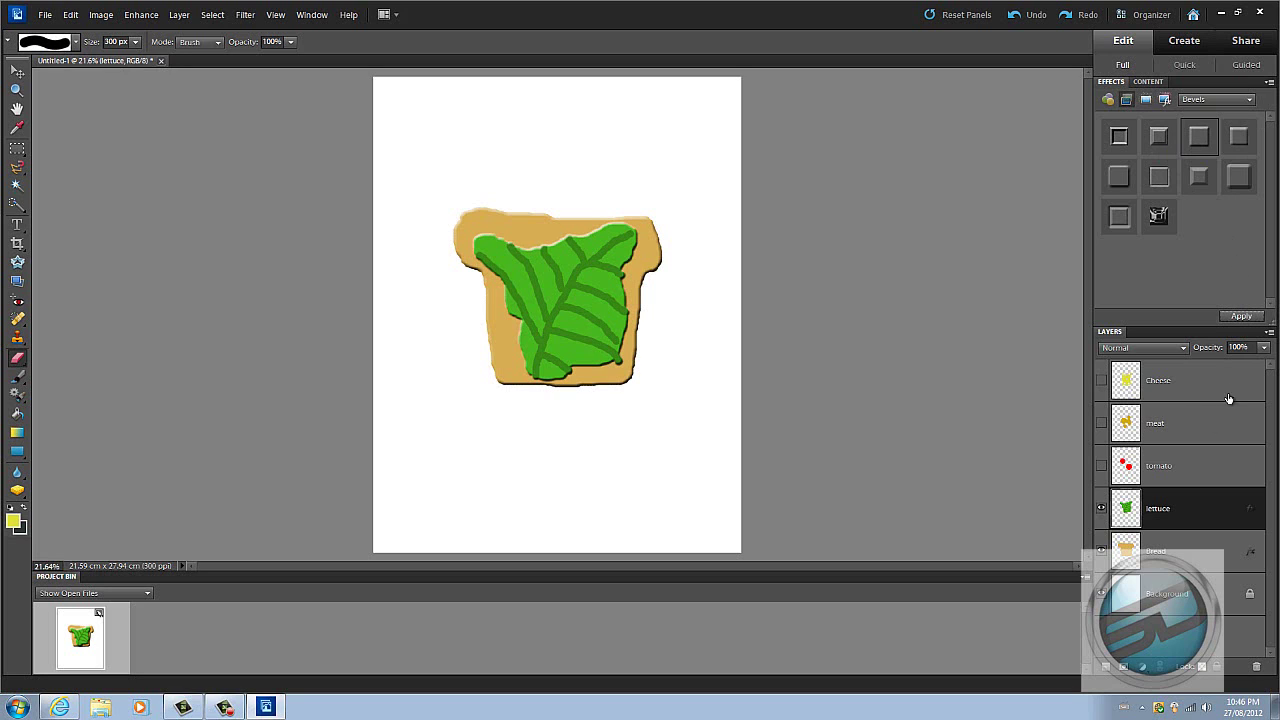
Show the tomato and meat layers and bevel the tomato slices with the first bevel style.
click(1102, 470)
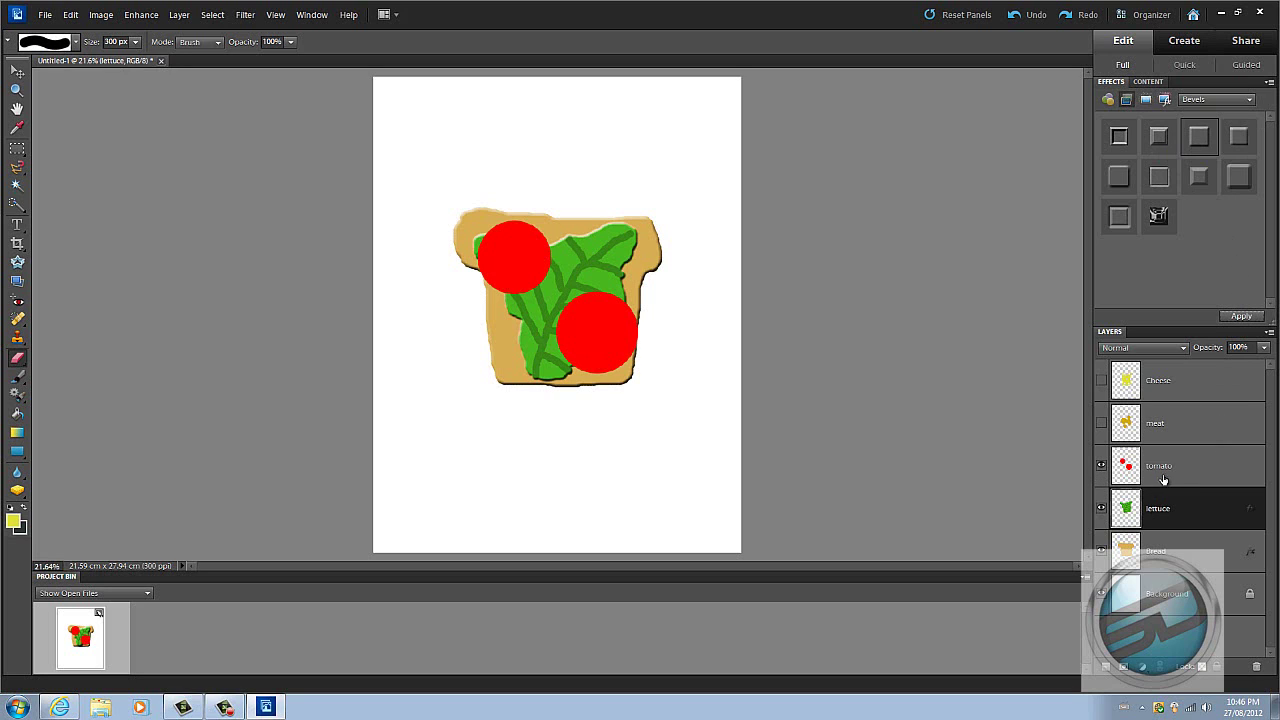
click(1166, 465)
click(1119, 140)
click(1241, 316)
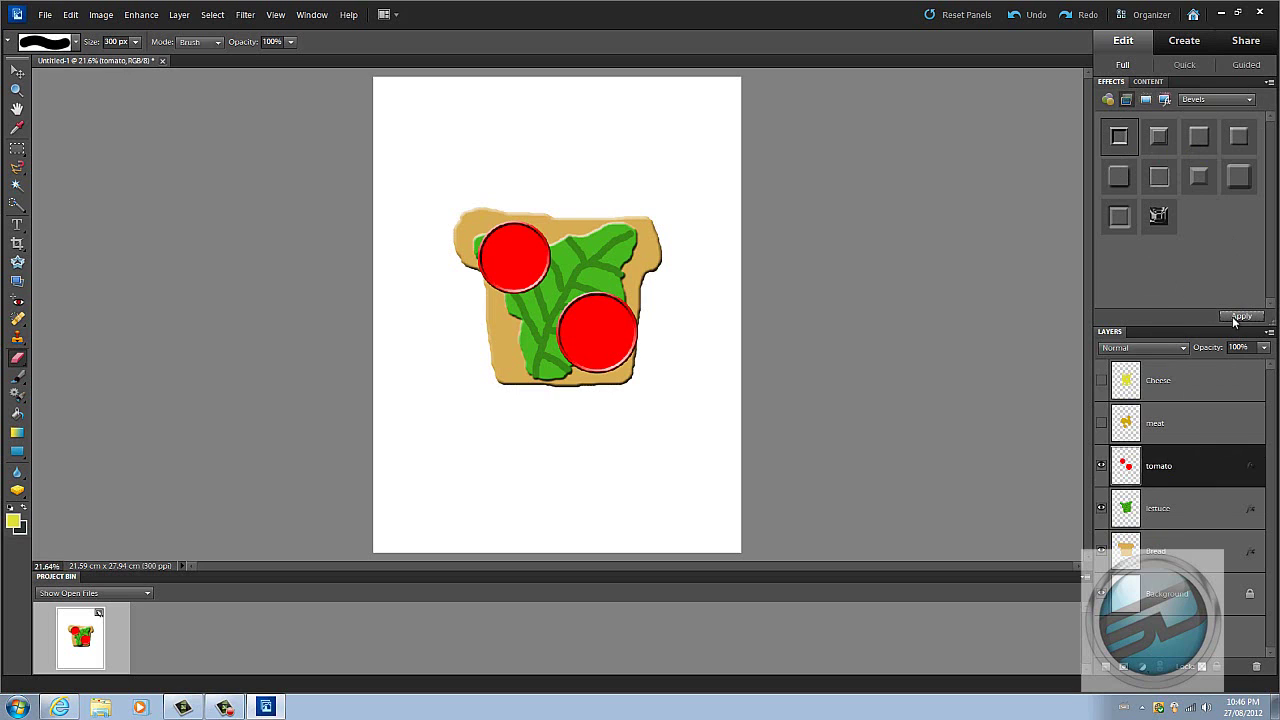
click(1162, 426)
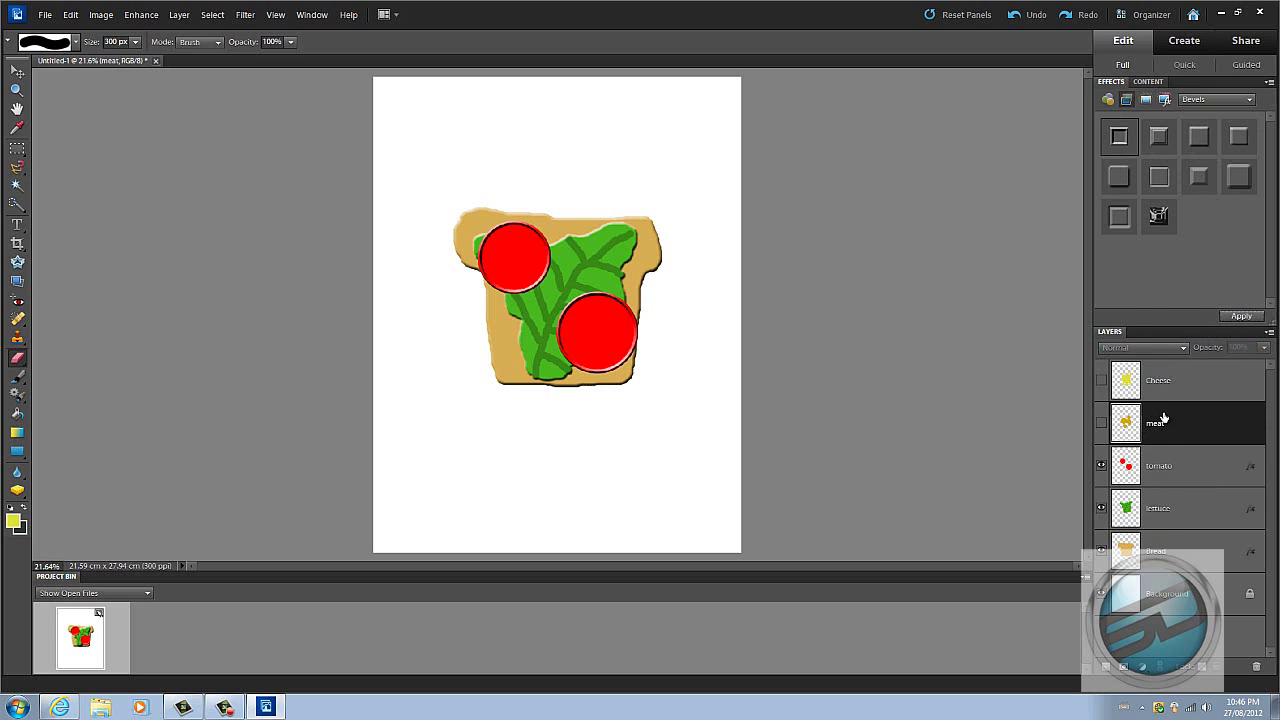
click(1100, 423)
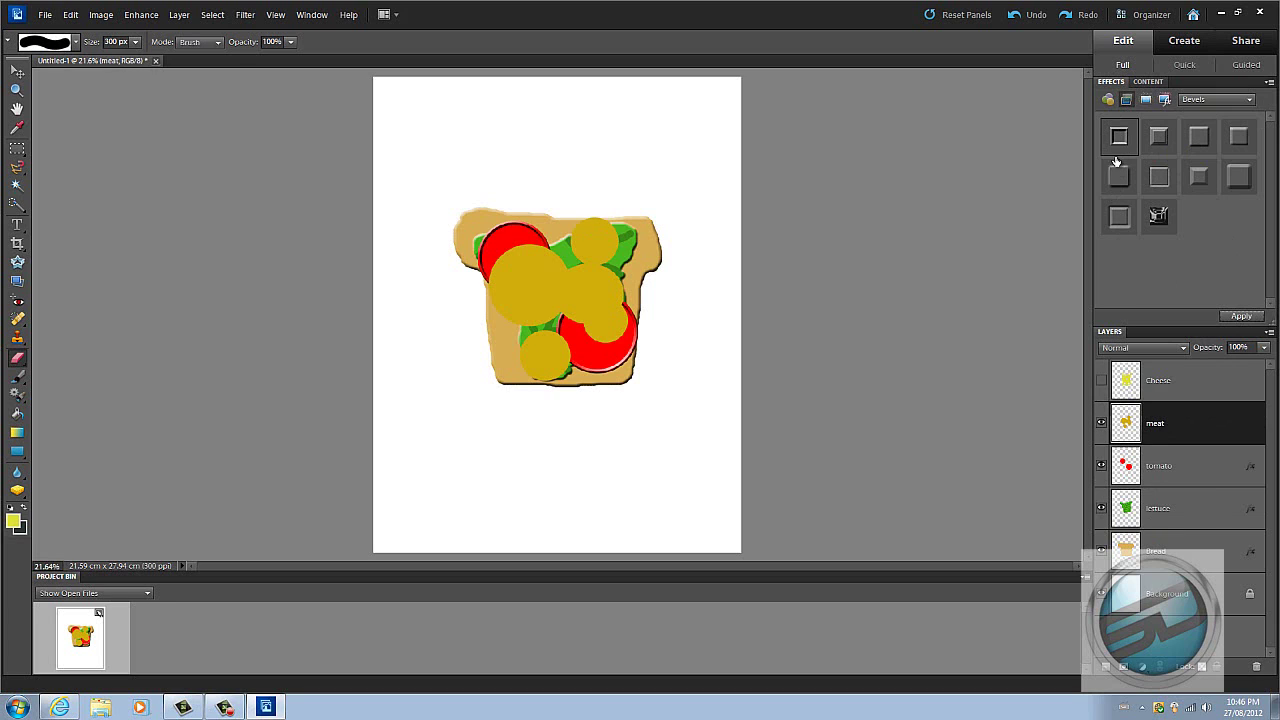
click(1241, 316)
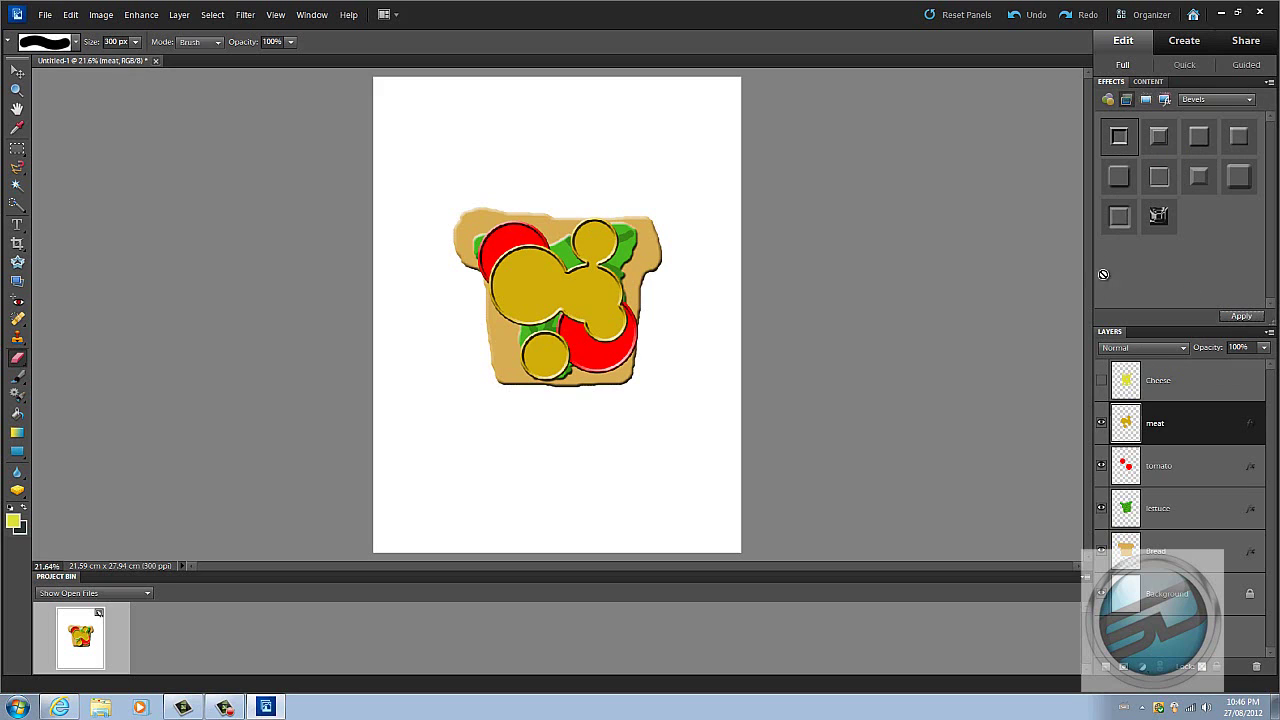
key(ctrl+z)
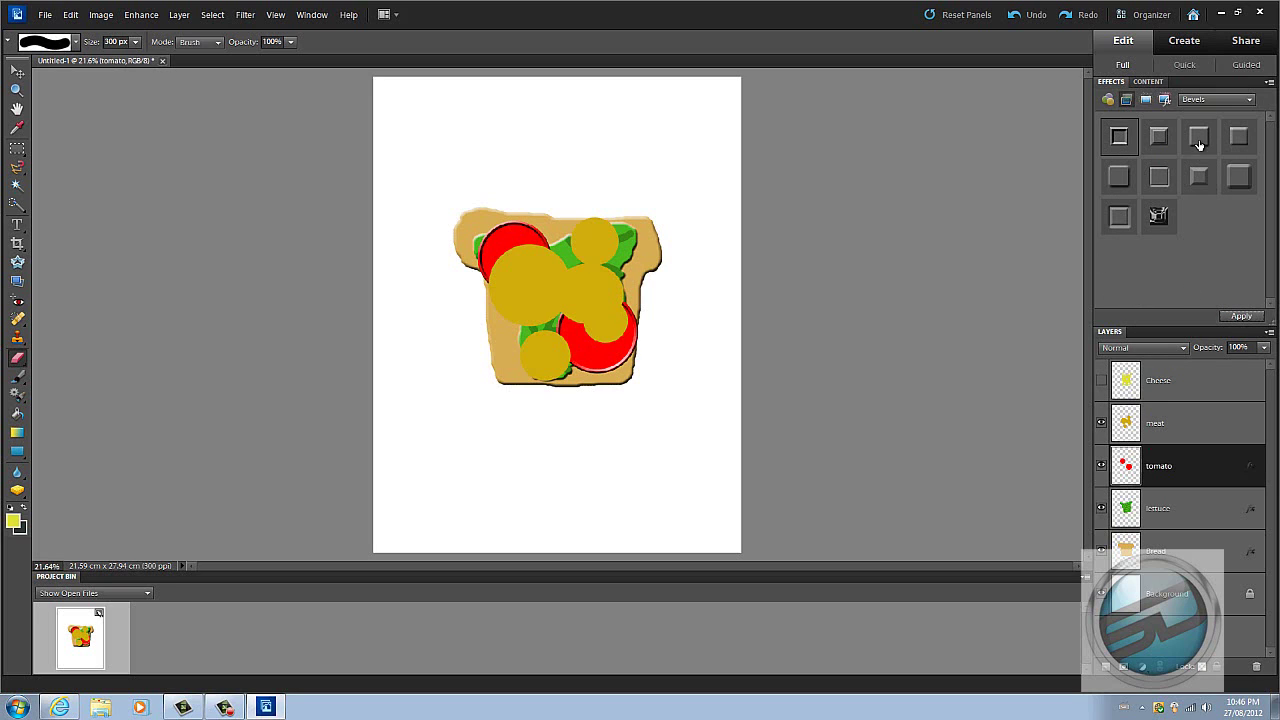
click(1240, 316)
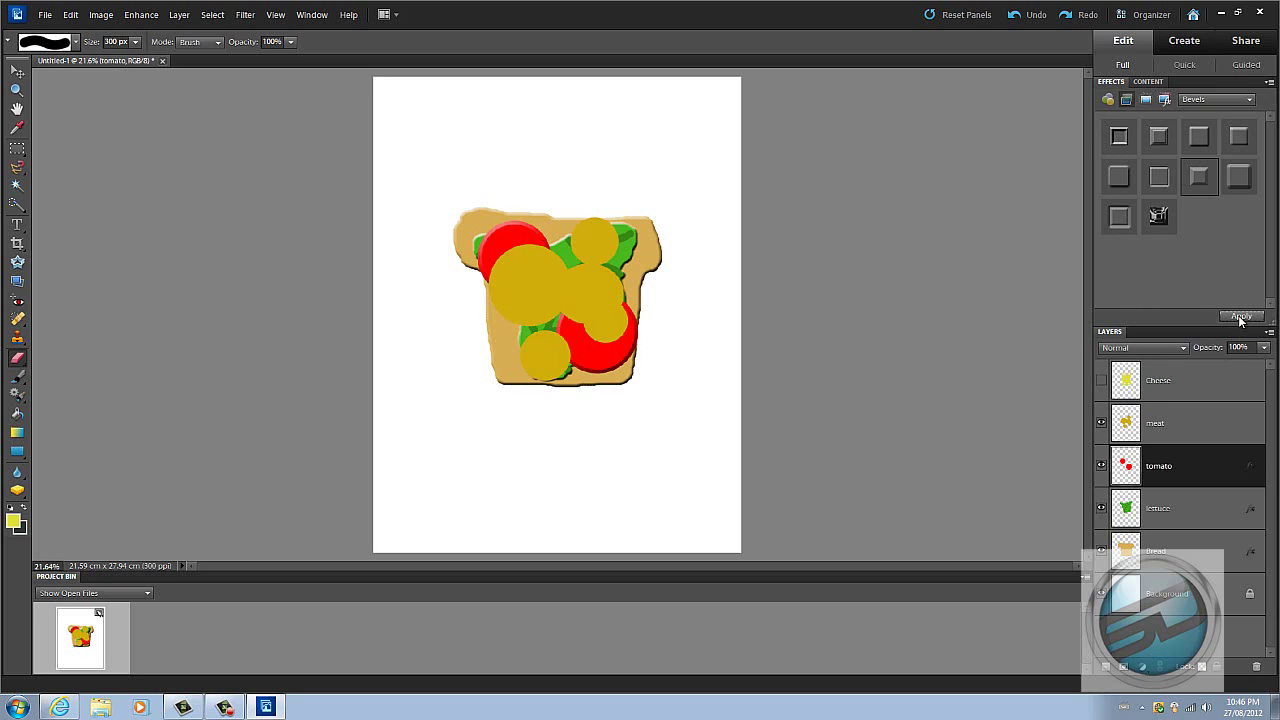
Apply a different bevel style to the meat layer.
click(1198, 432)
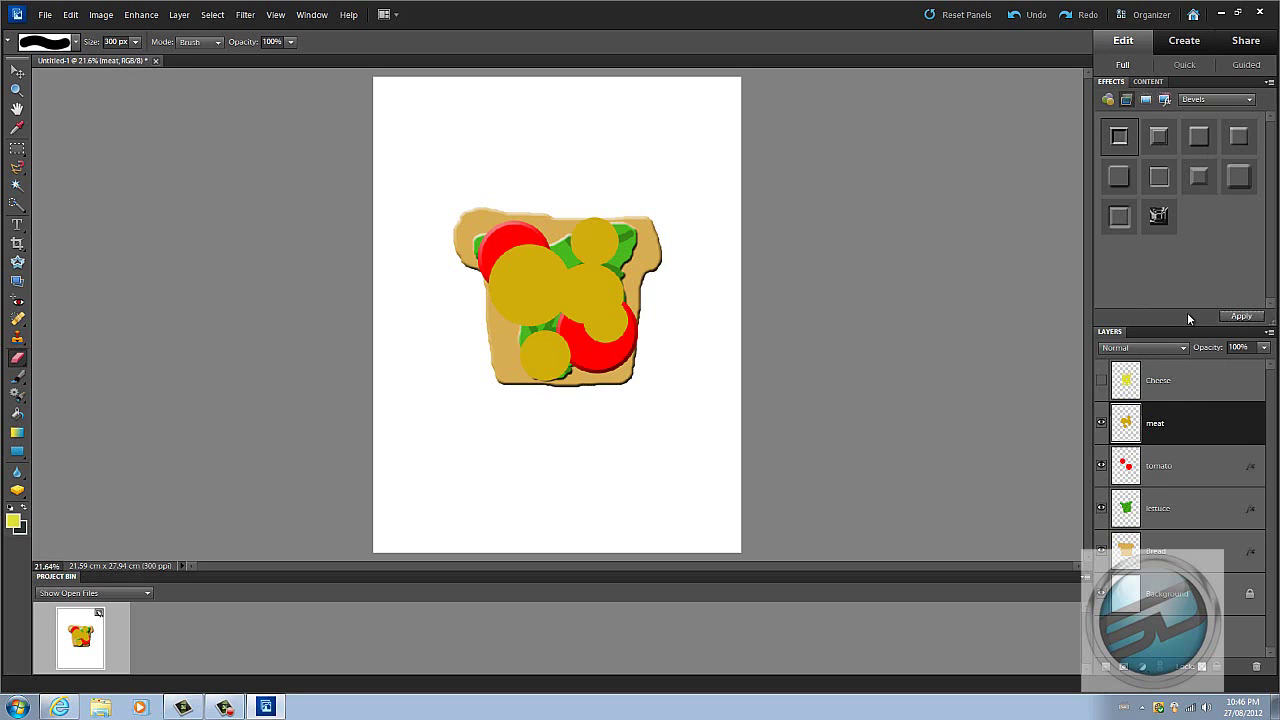
click(1199, 145)
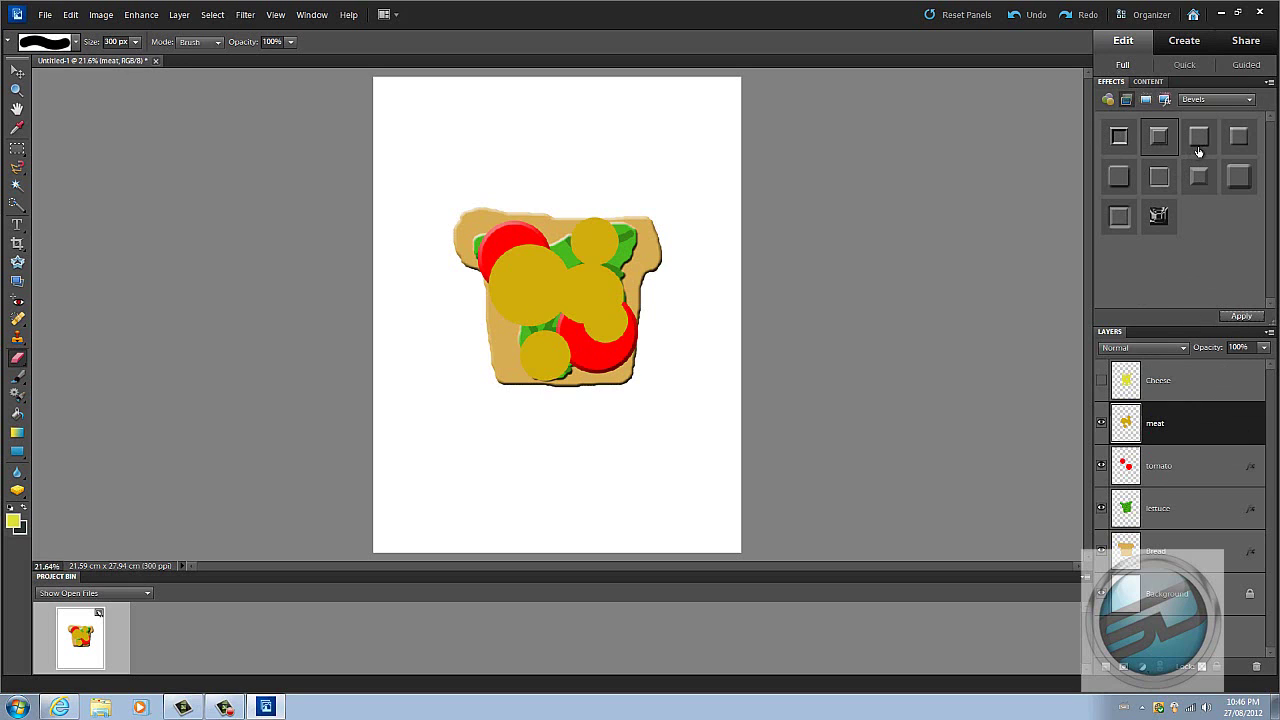
click(1241, 316)
Preview the cheese, then hide the Cheese, meat and tomato layers.
click(1205, 381)
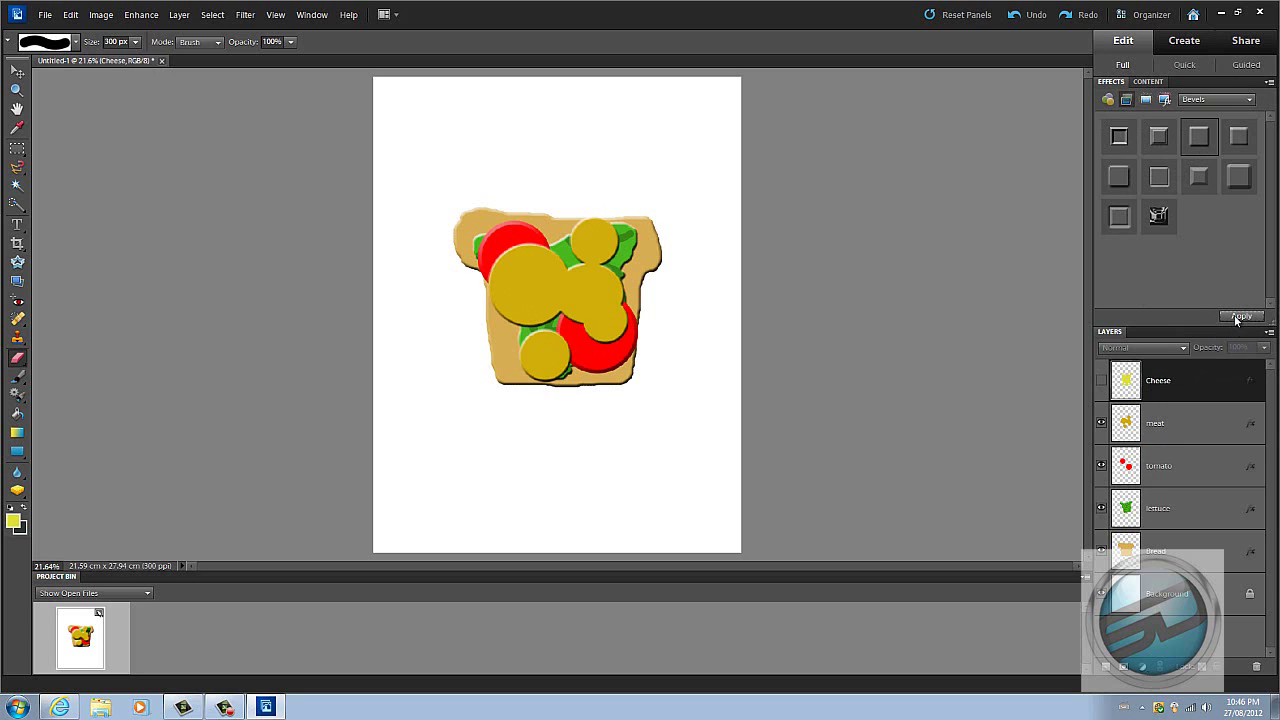
click(1102, 381)
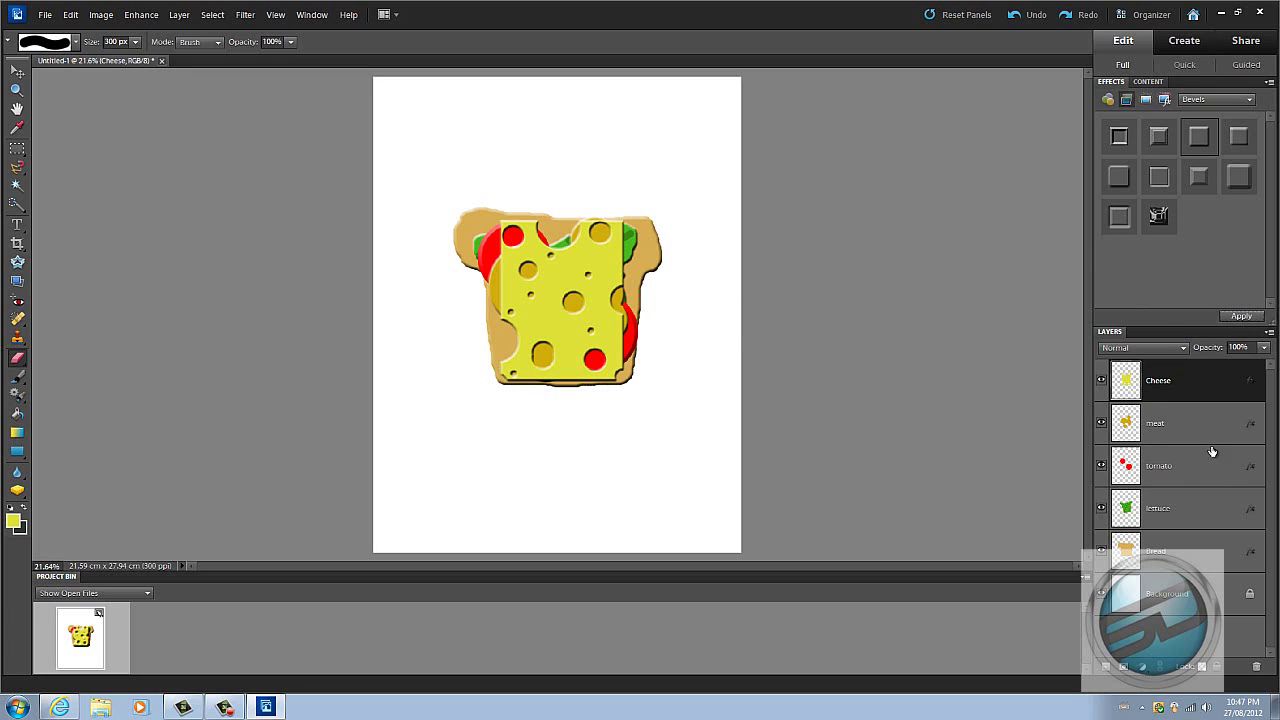
click(1102, 381)
click(1101, 423)
click(1101, 466)
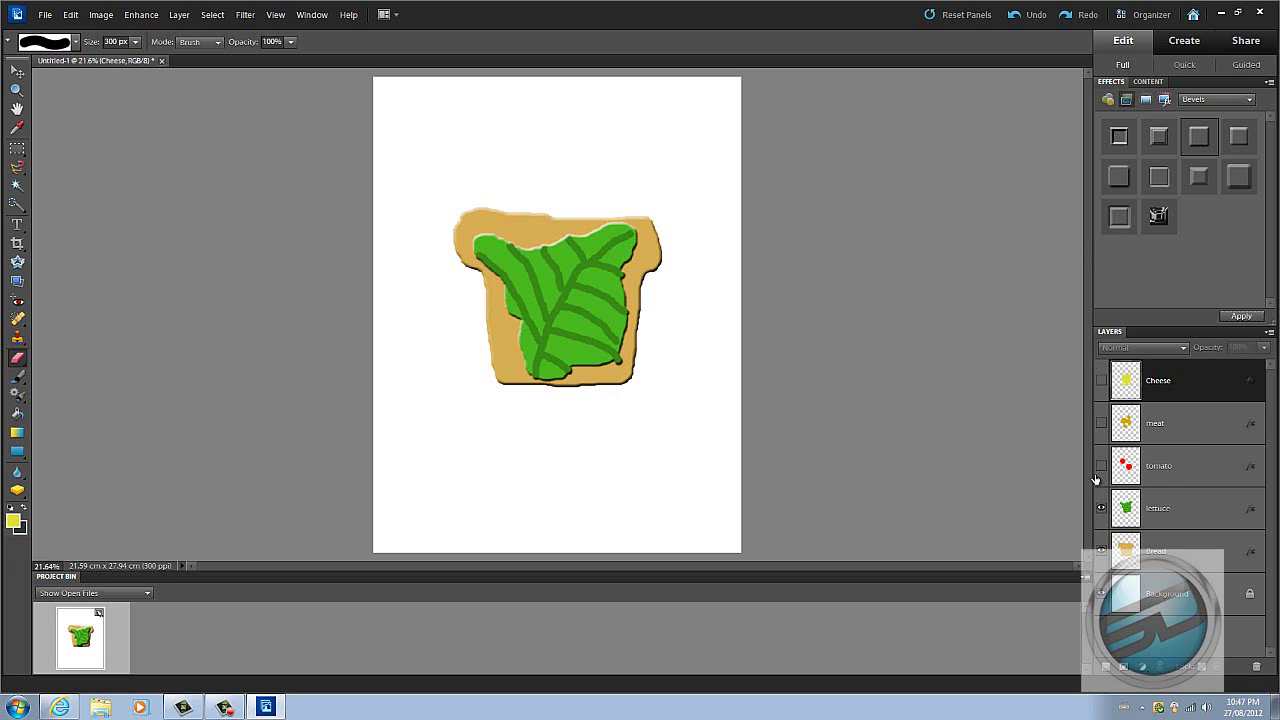
Show the tomato layer and apply the Artistic > Sponge filter (Brush Size 2, Definition 12, Smoothness 5).
click(1100, 467)
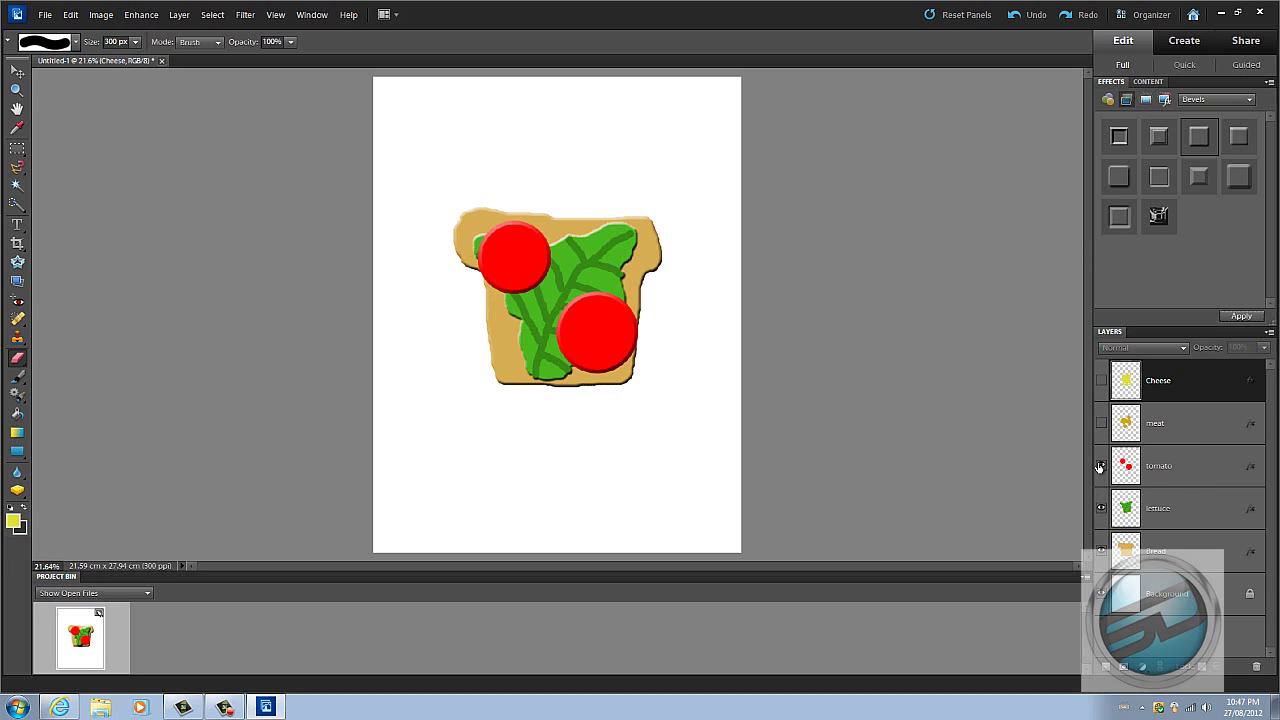
click(1108, 101)
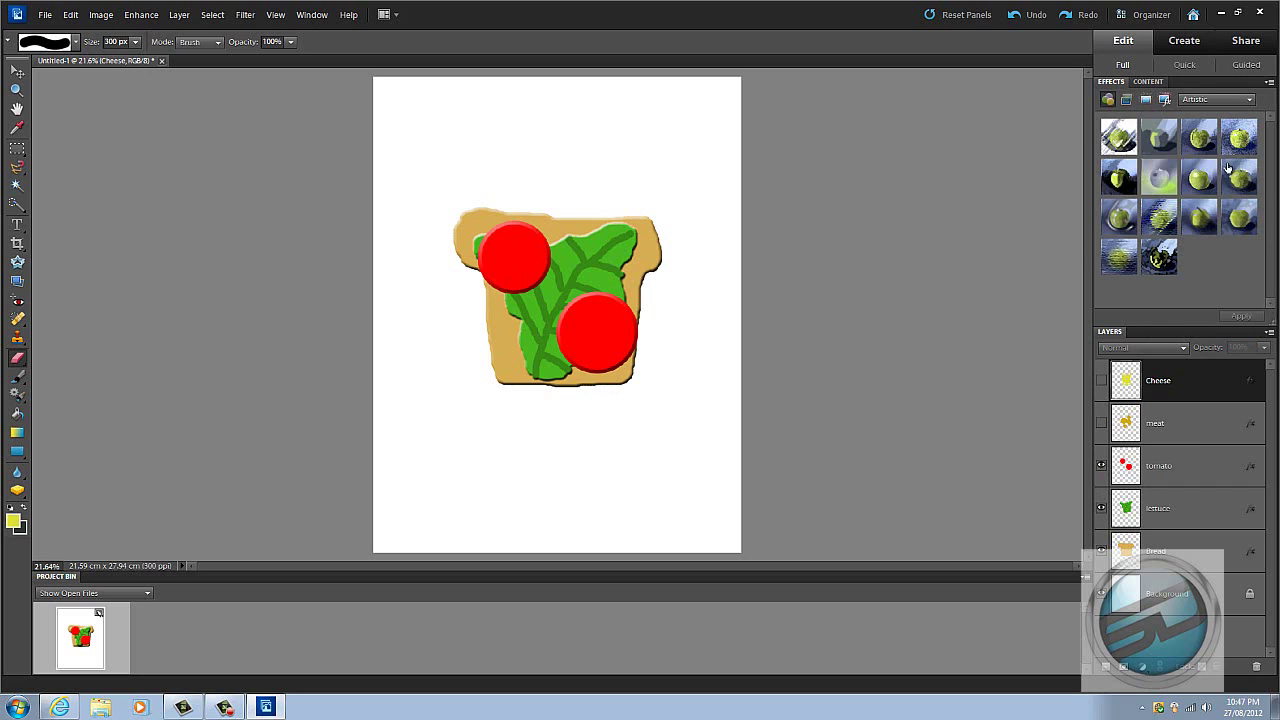
click(246, 18)
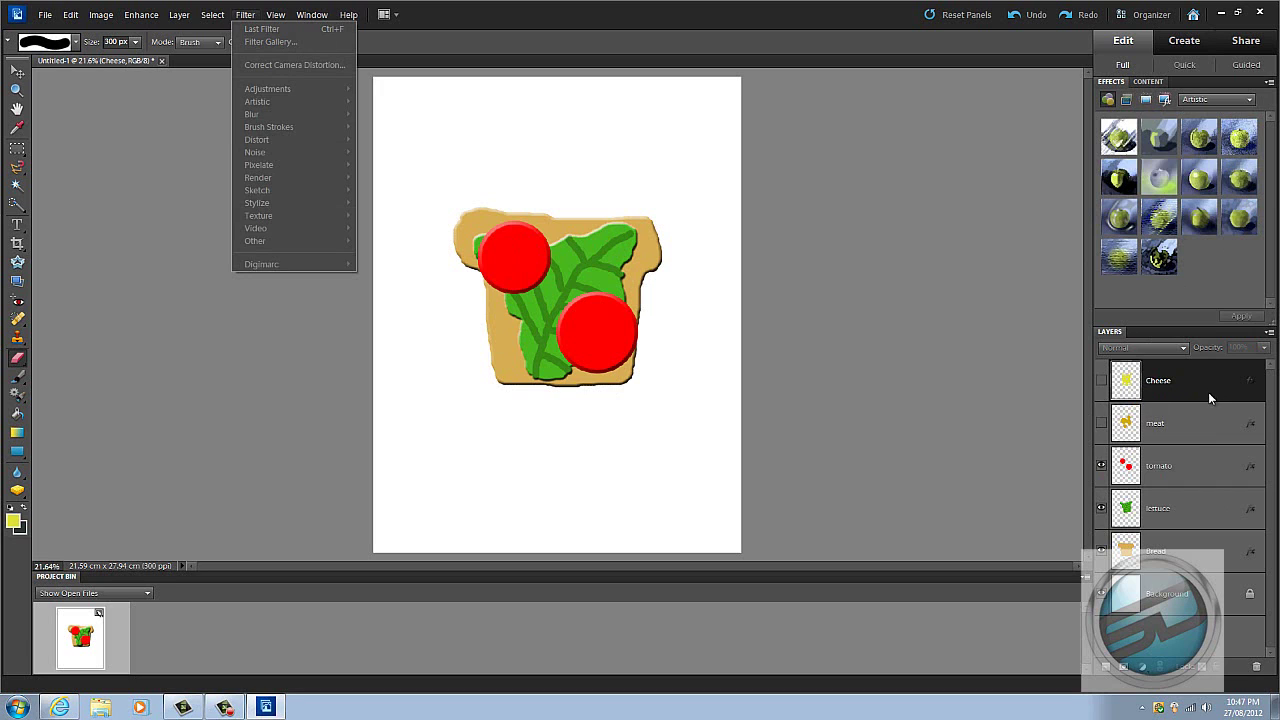
click(1172, 478)
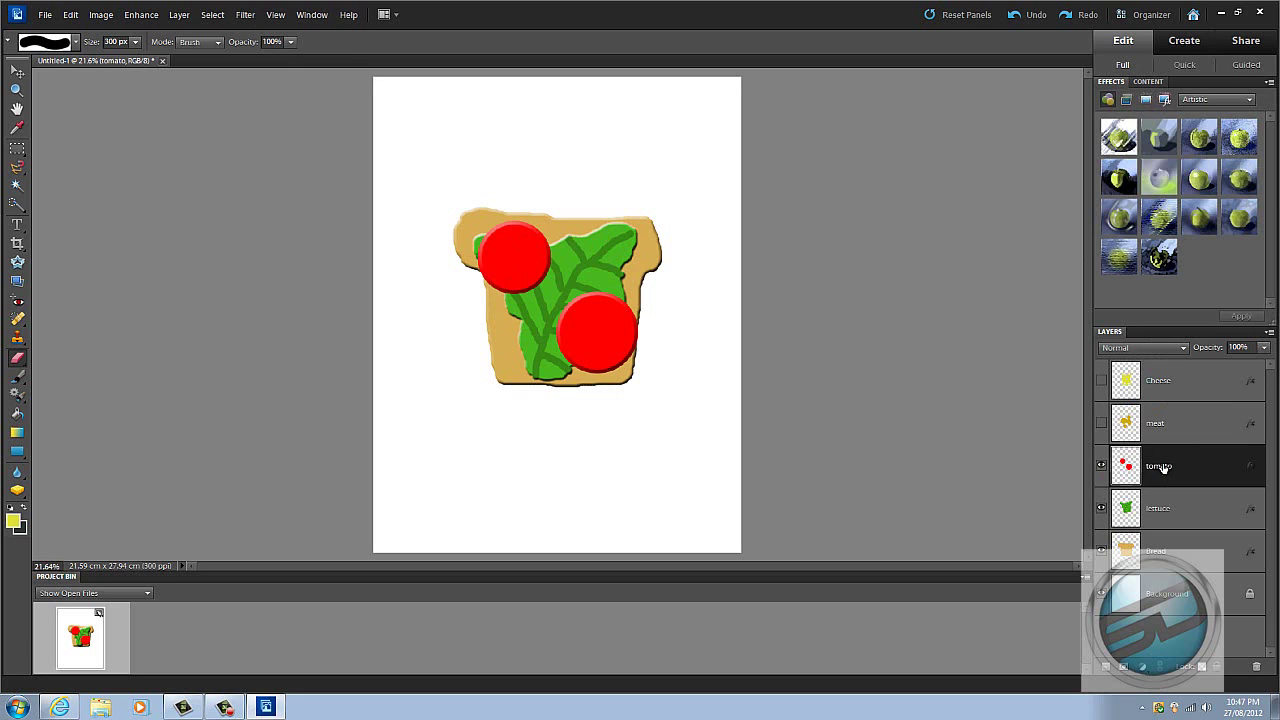
click(243, 16)
mouse_move(333, 220)
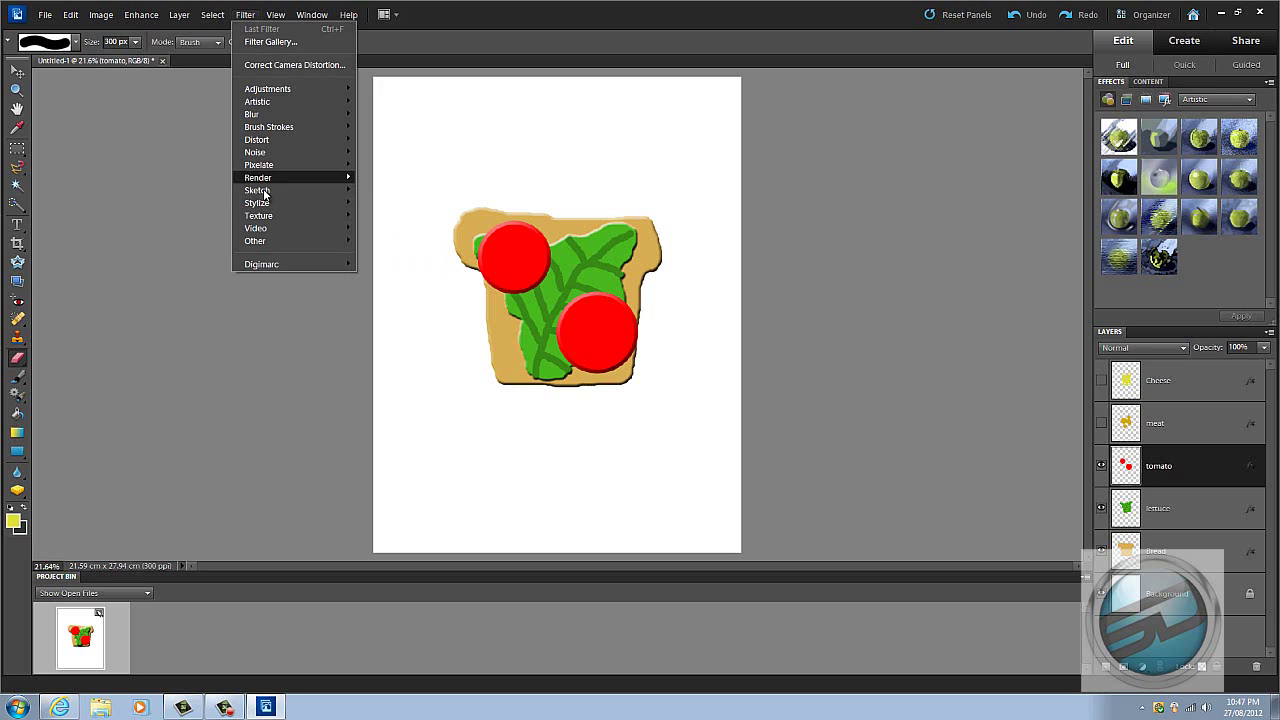
mouse_move(298, 100)
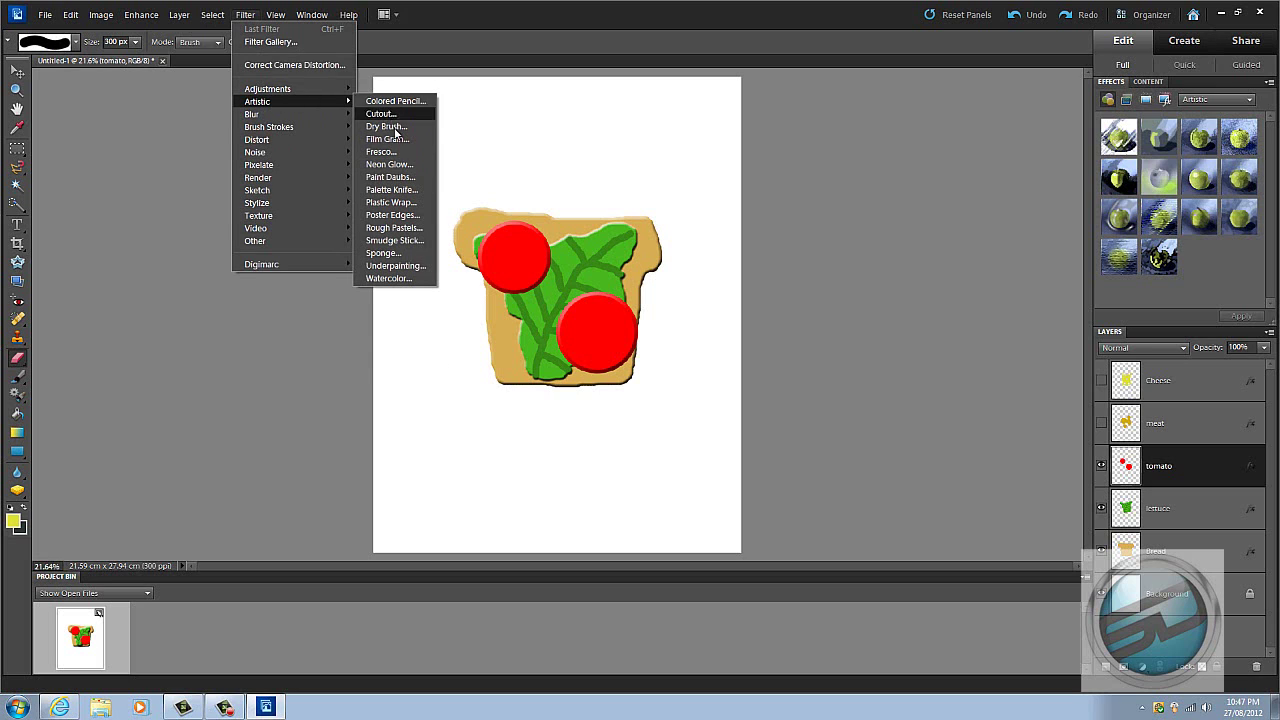
click(383, 253)
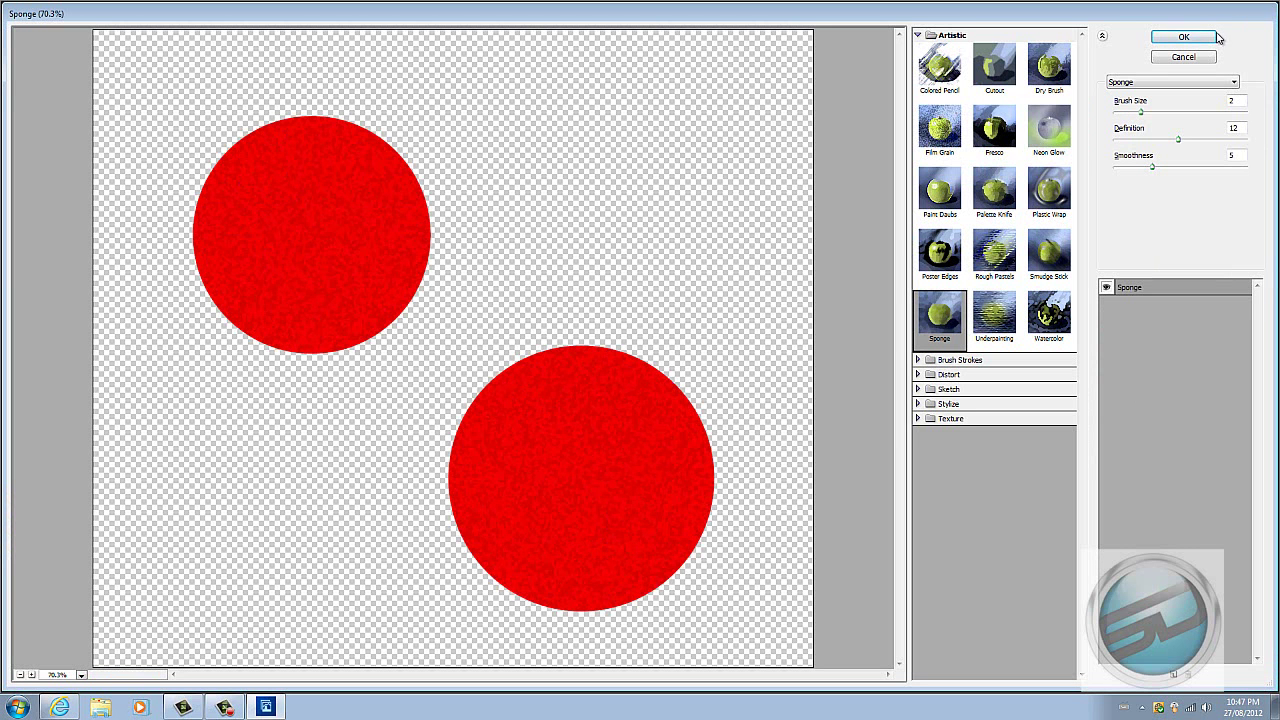
click(1177, 39)
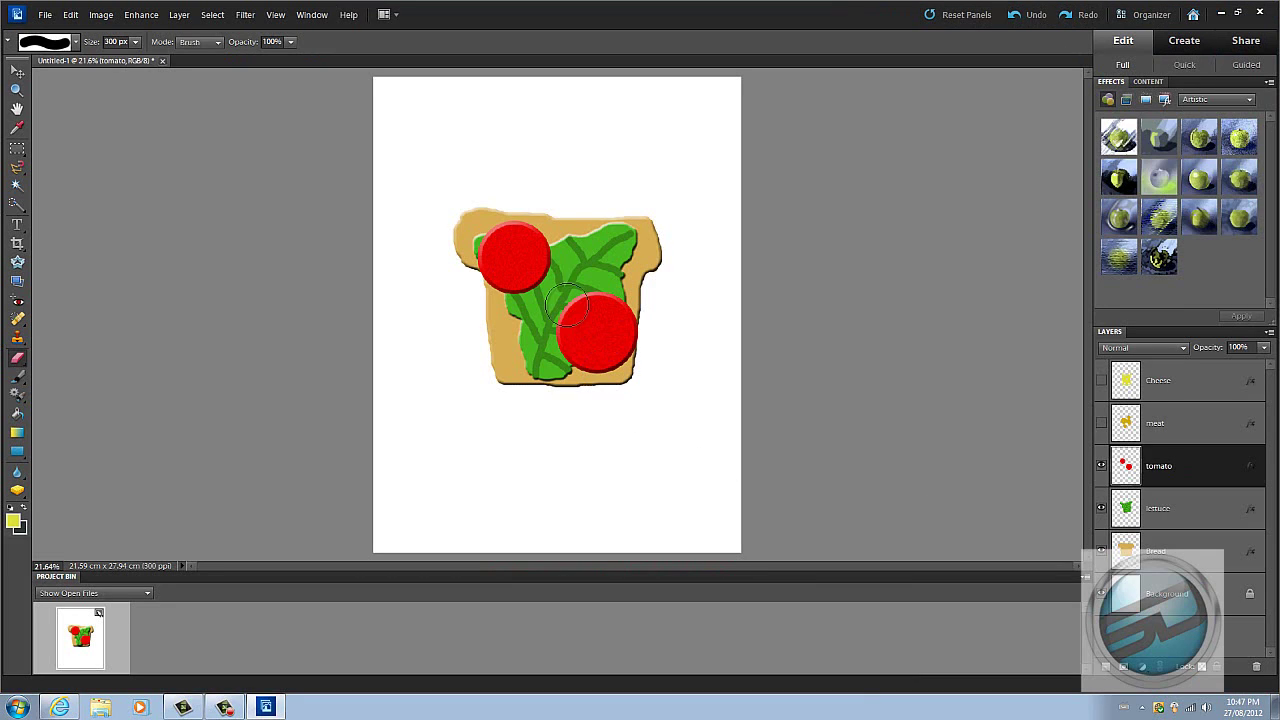
scroll(553, 342, up, 4)
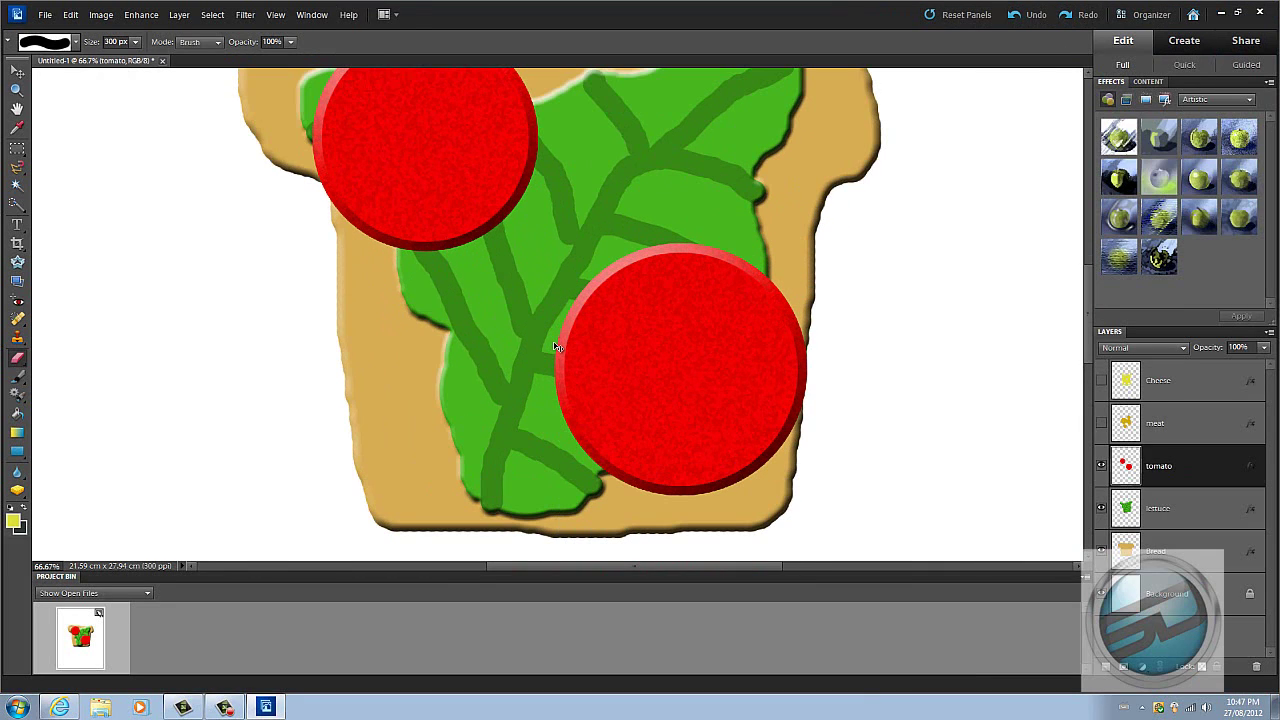
scroll(660, 335, up, 1)
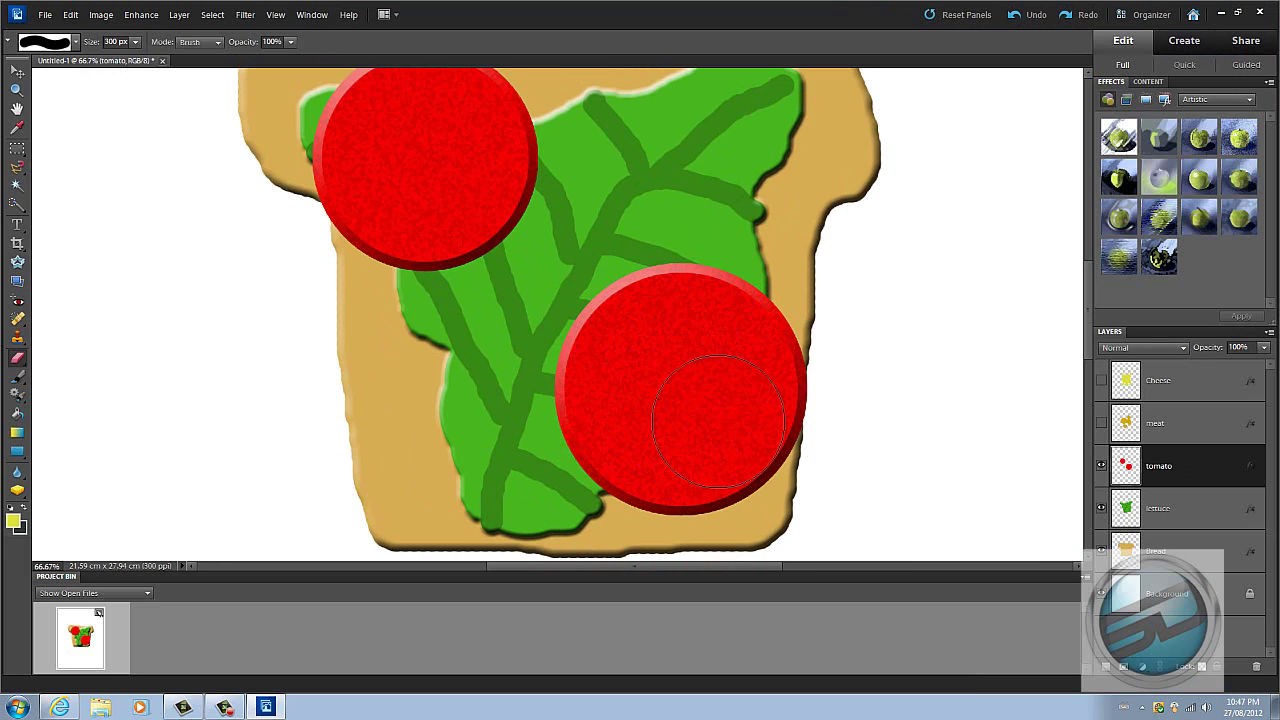
key(ctrl+0)
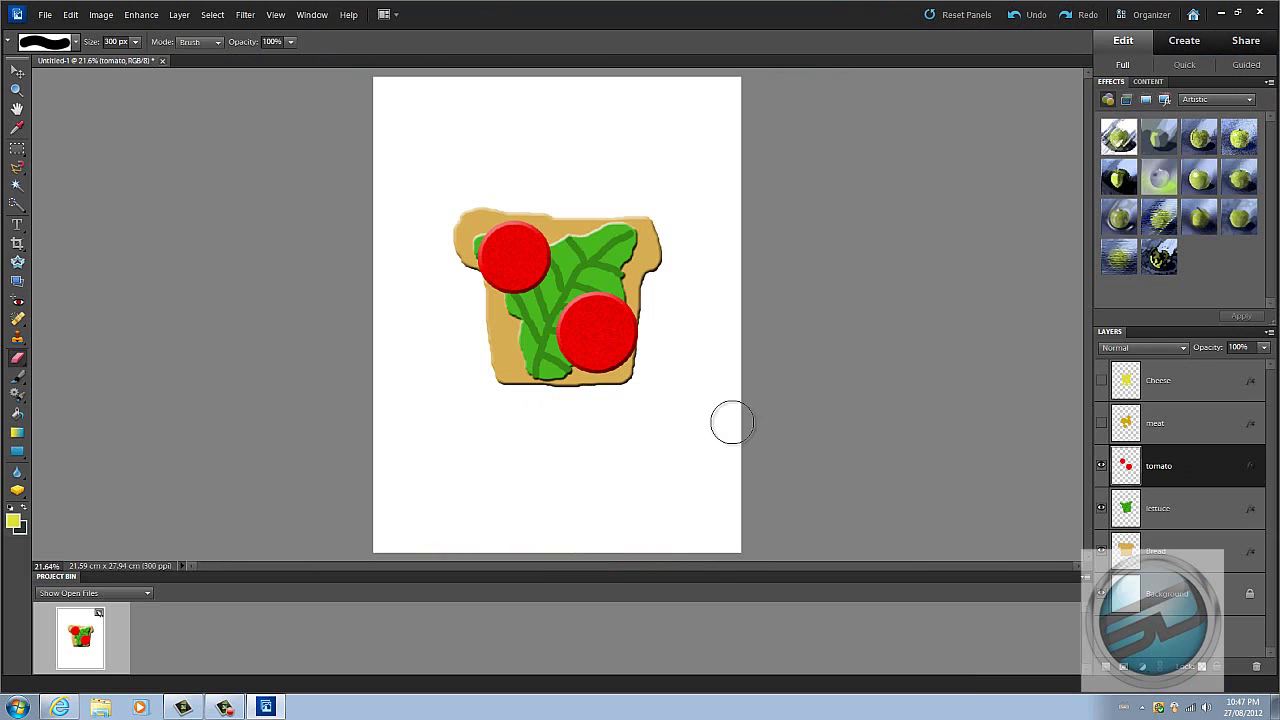
Show the meat layer and apply two Artistic filter effects to the tomatoes.
click(1100, 423)
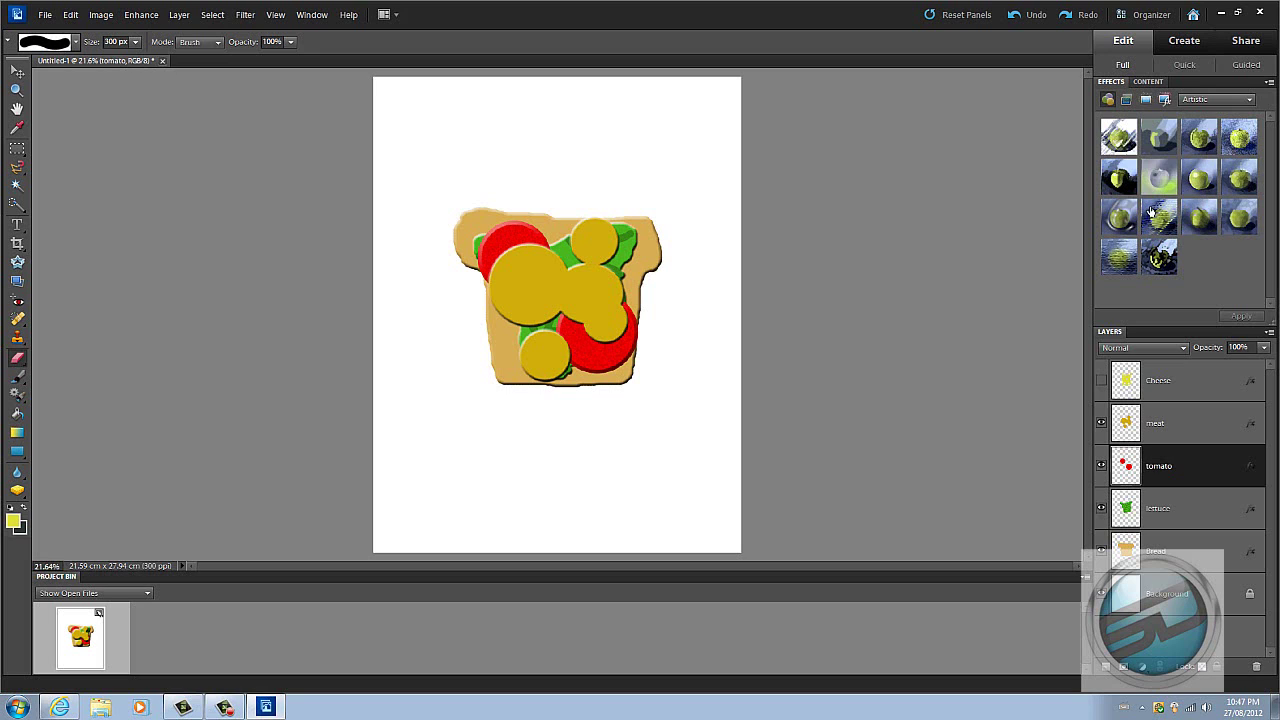
drag(1237, 183, 1238, 291)
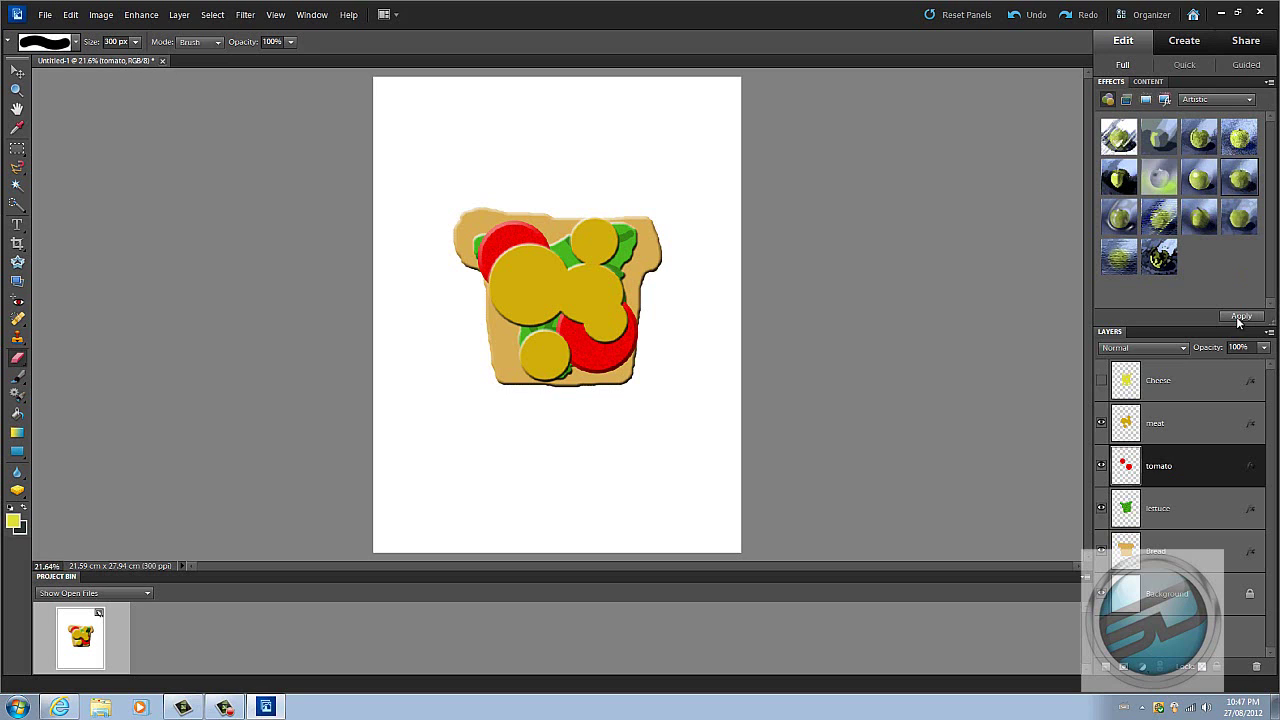
click(1238, 316)
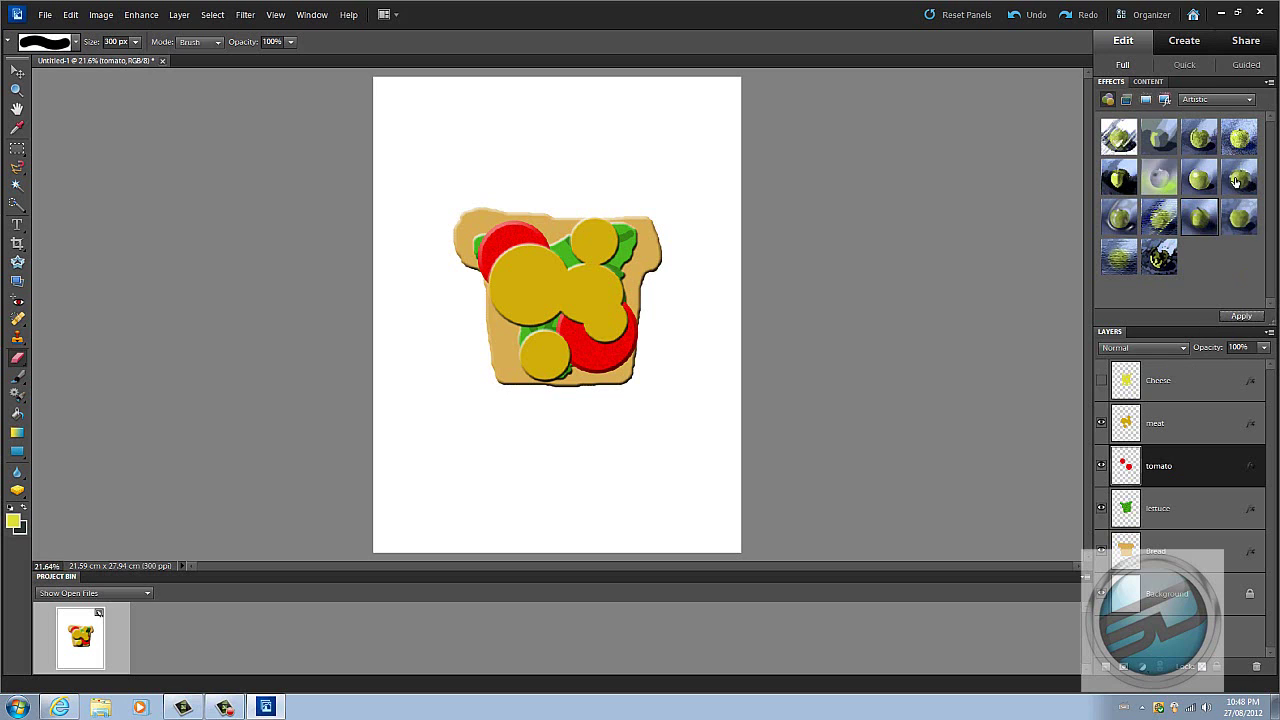
drag(1193, 222, 1189, 298)
click(1241, 316)
Apply a Texture effect to the tomato slices.
click(1200, 103)
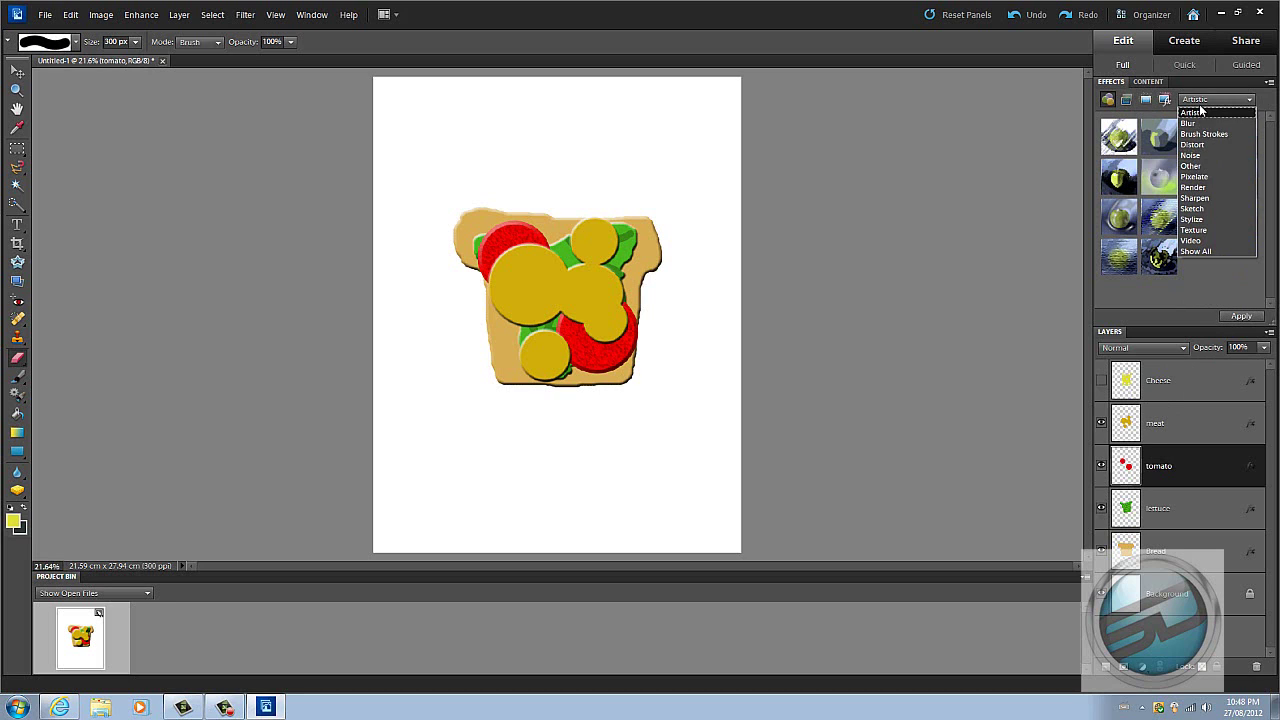
click(1194, 230)
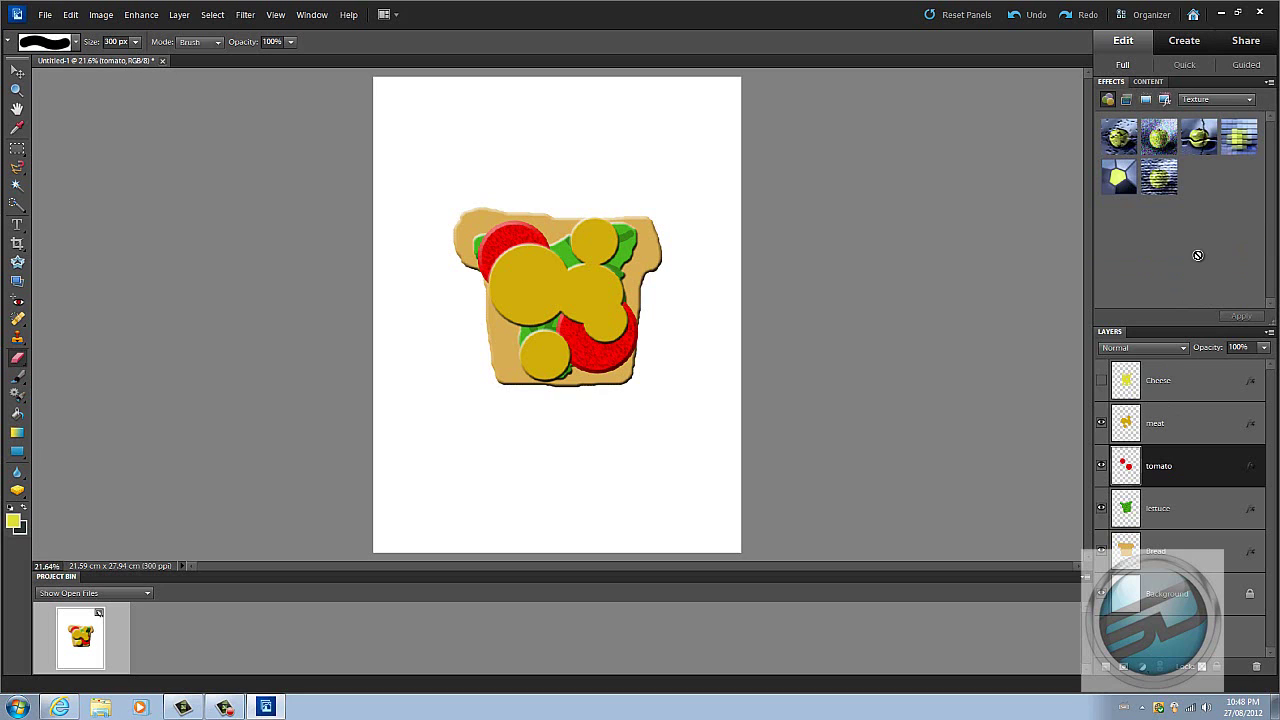
click(1122, 180)
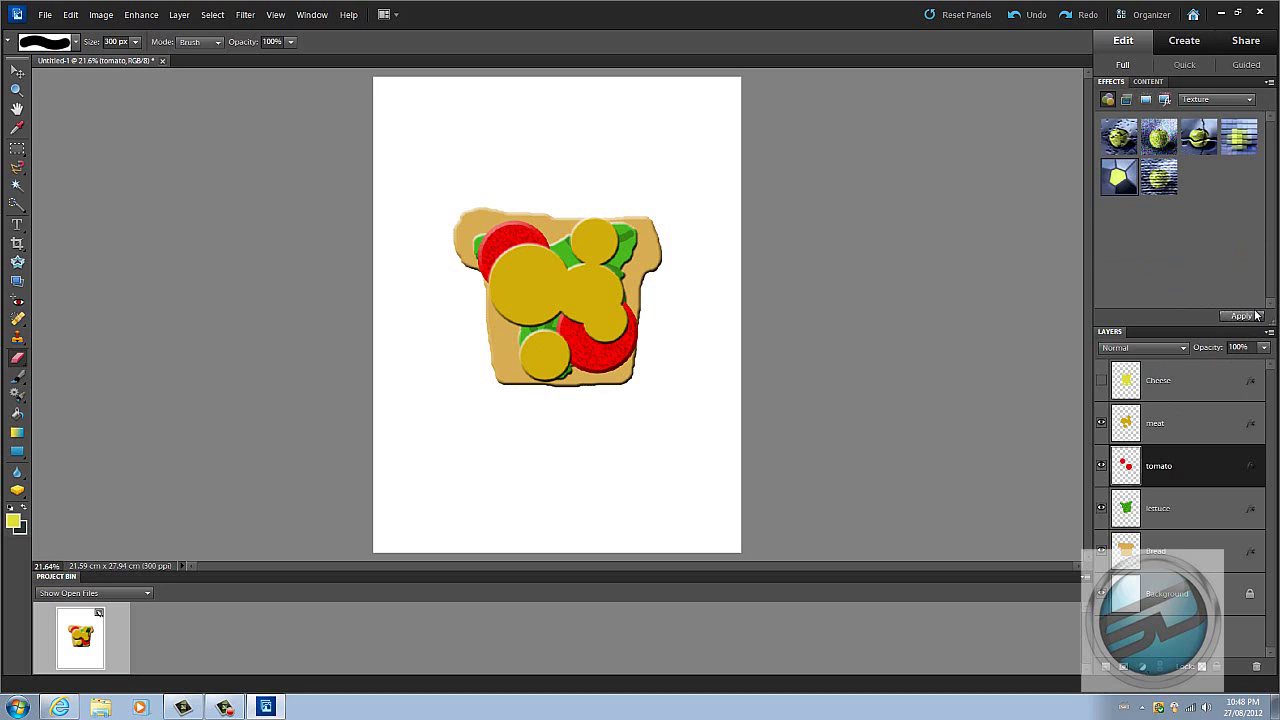
click(1255, 316)
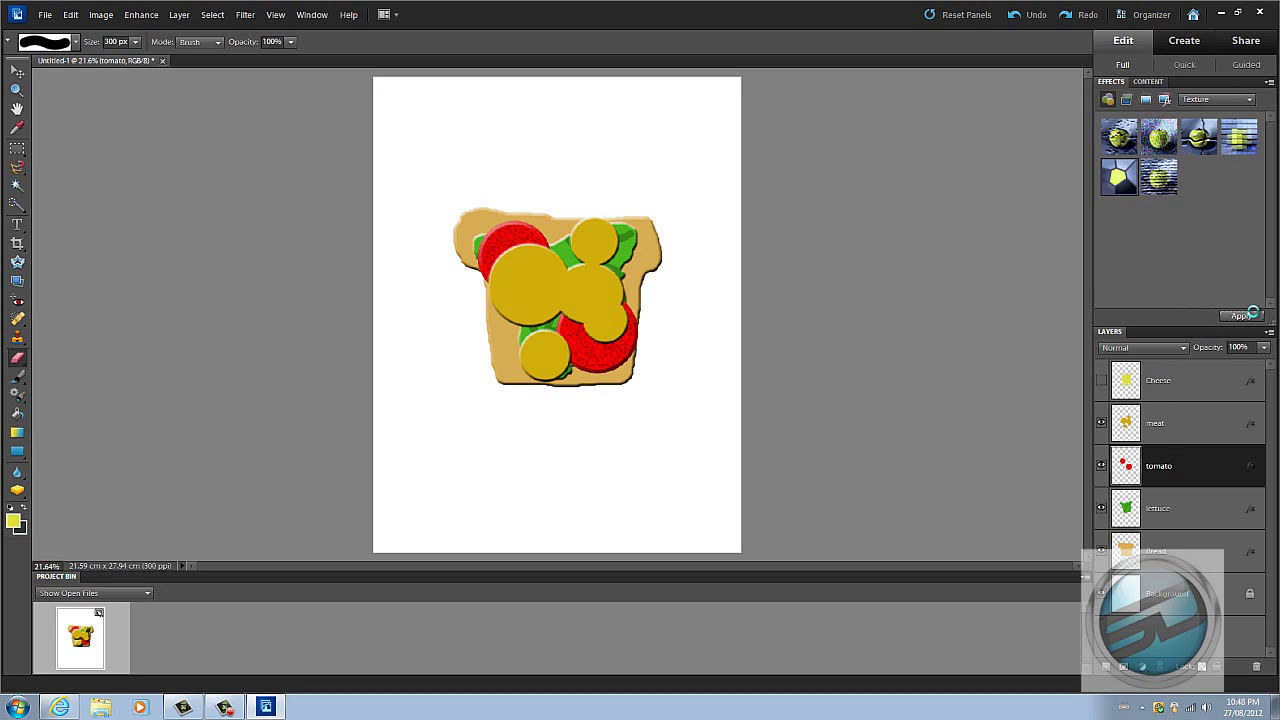
Apply the texture to the meat circles and make the Cheese layer visible again.
click(1191, 436)
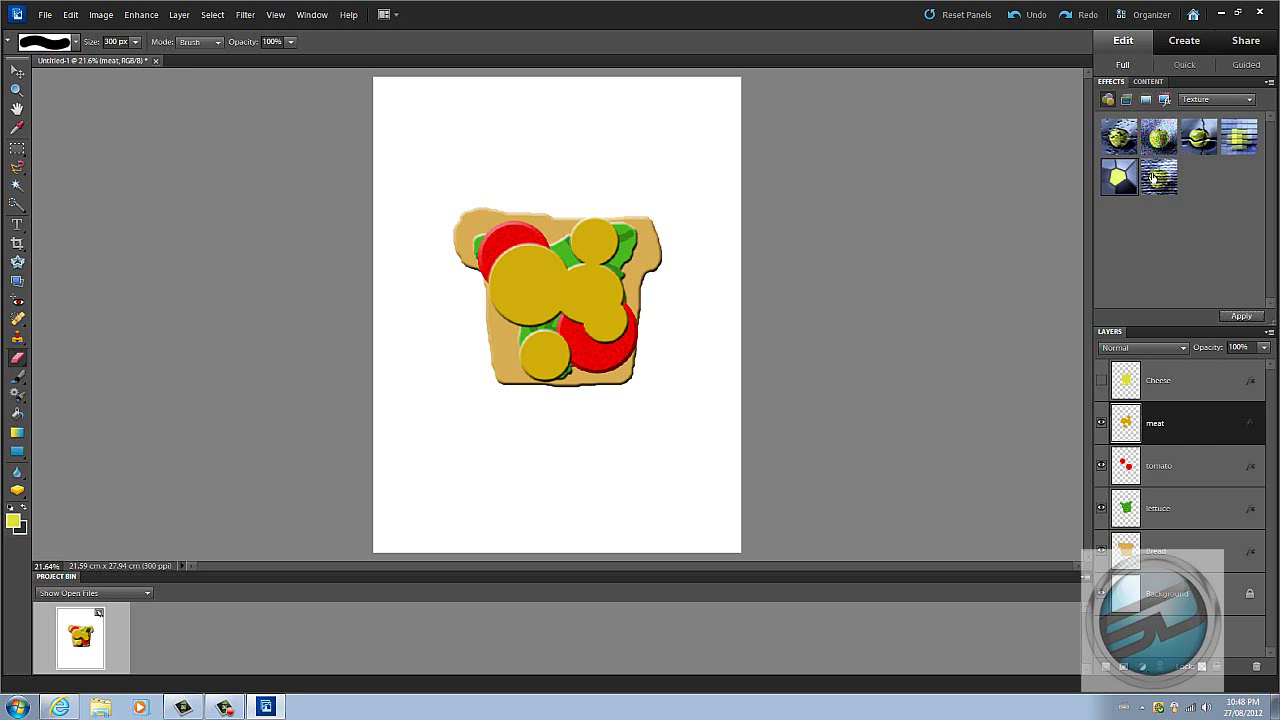
click(1245, 318)
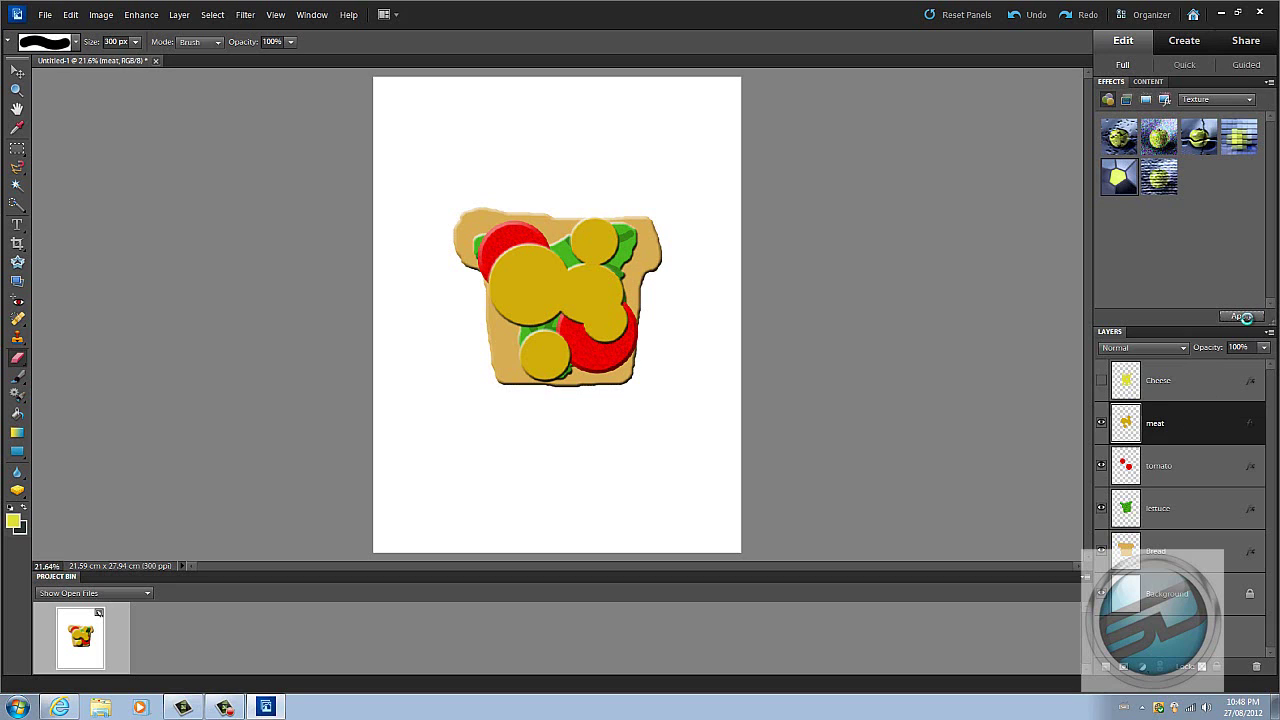
click(1172, 372)
click(1101, 381)
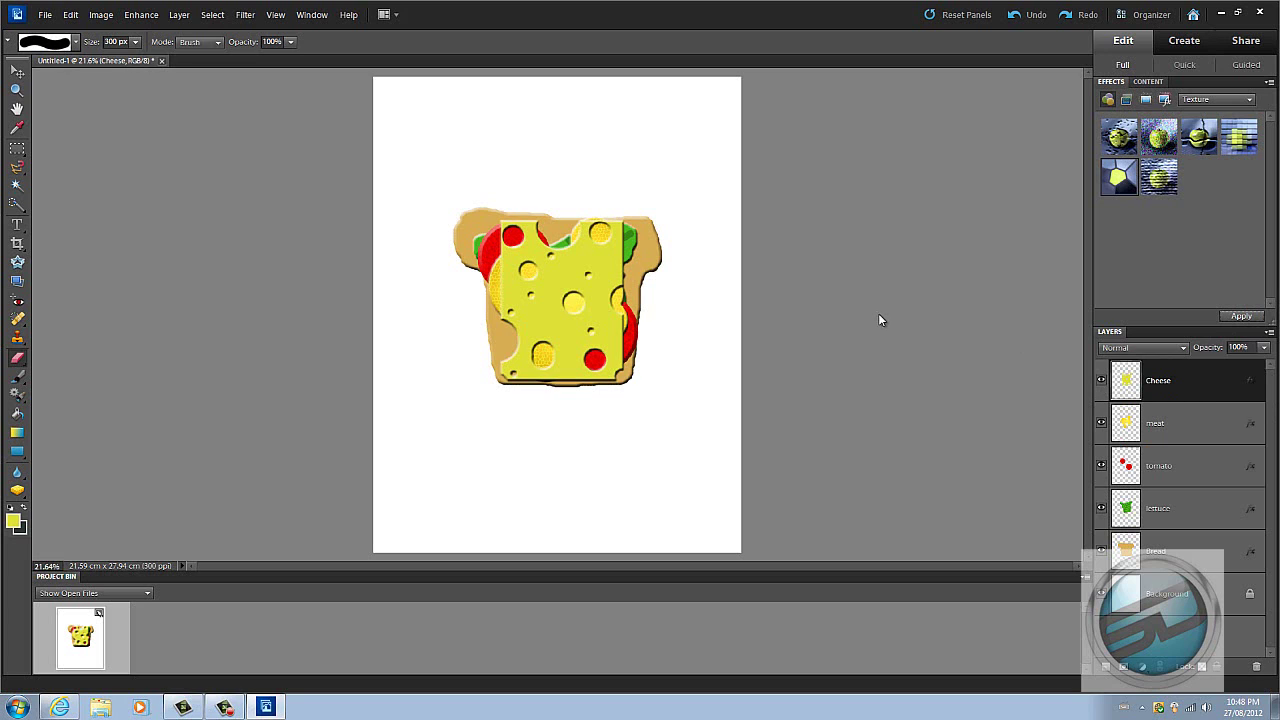
Apply a woven burlap texture to the Bread layer.
click(1150, 553)
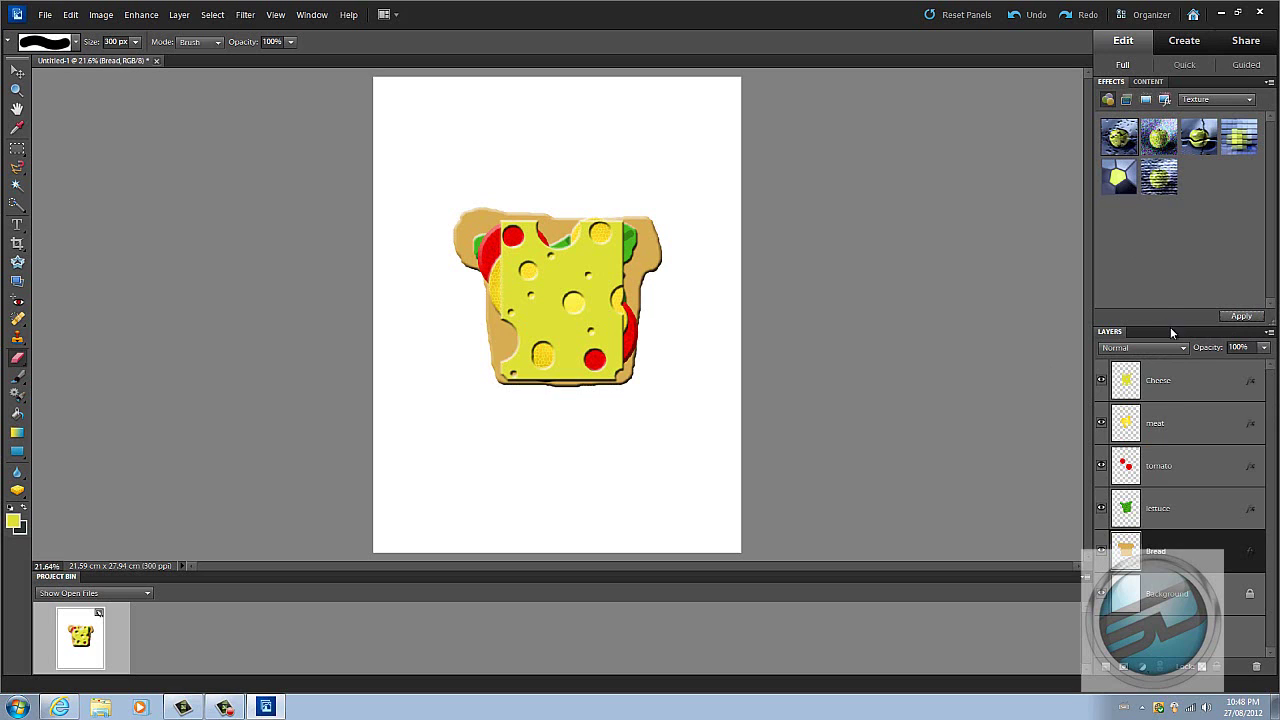
click(1241, 316)
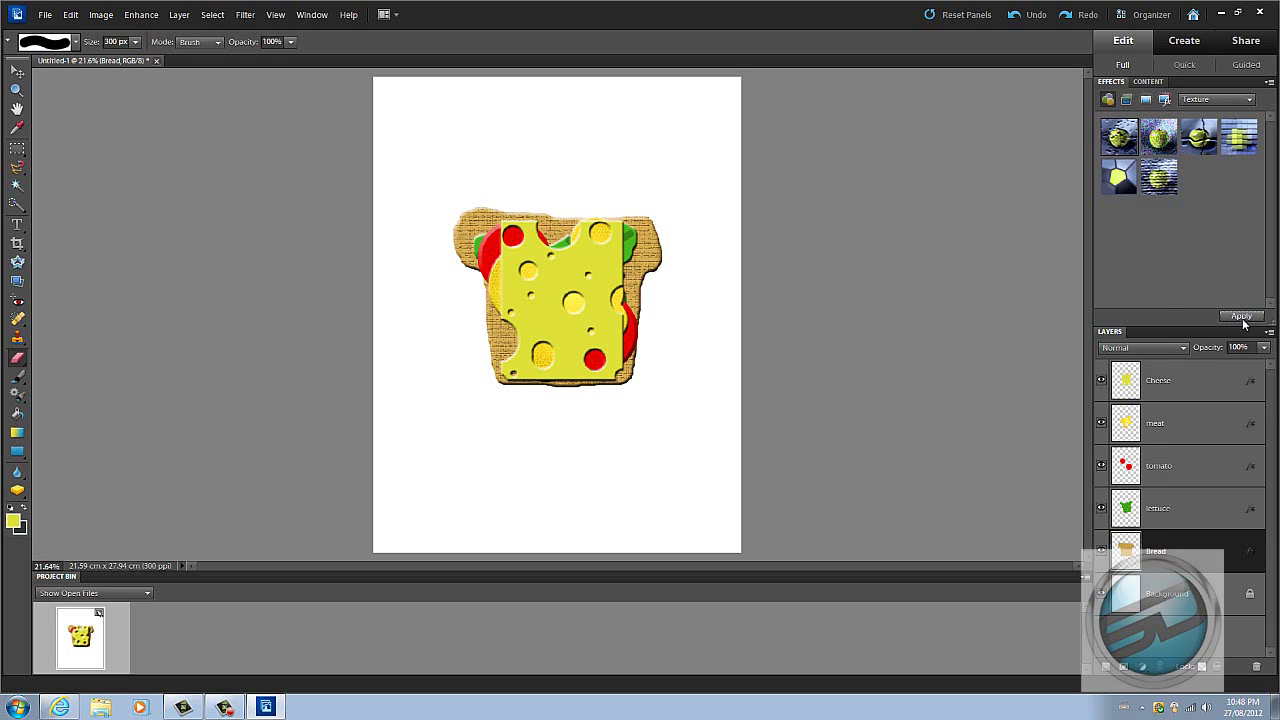